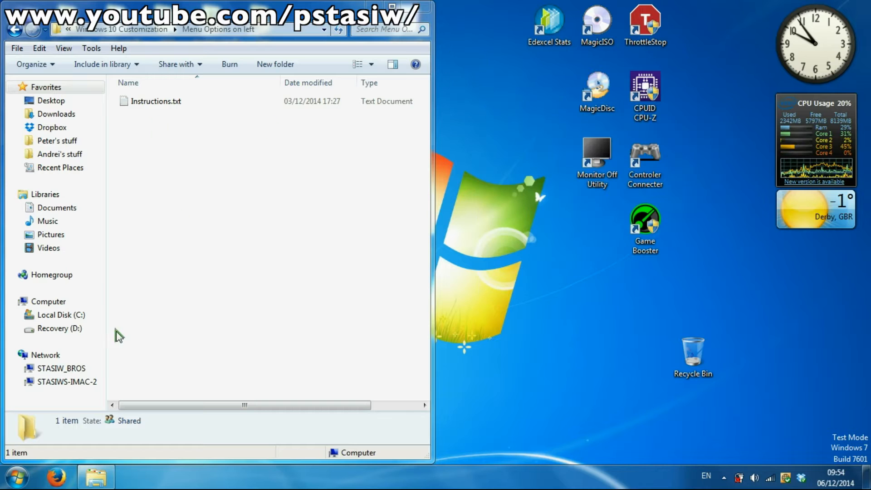
# Return to the Windows 10 Customization folder and launch the Registry Editor with regedit
pyautogui.click(14, 29)
pyautogui.click(17, 478)
pyautogui.write('regedit')
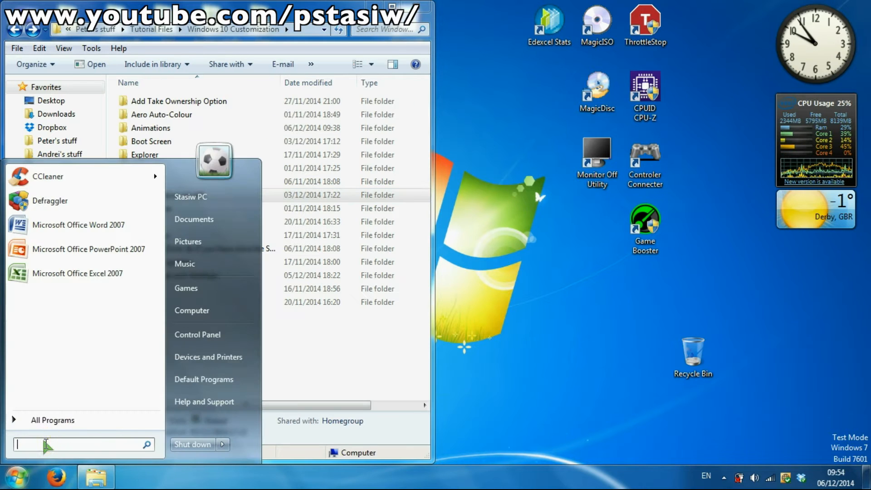
pyautogui.press('Return')
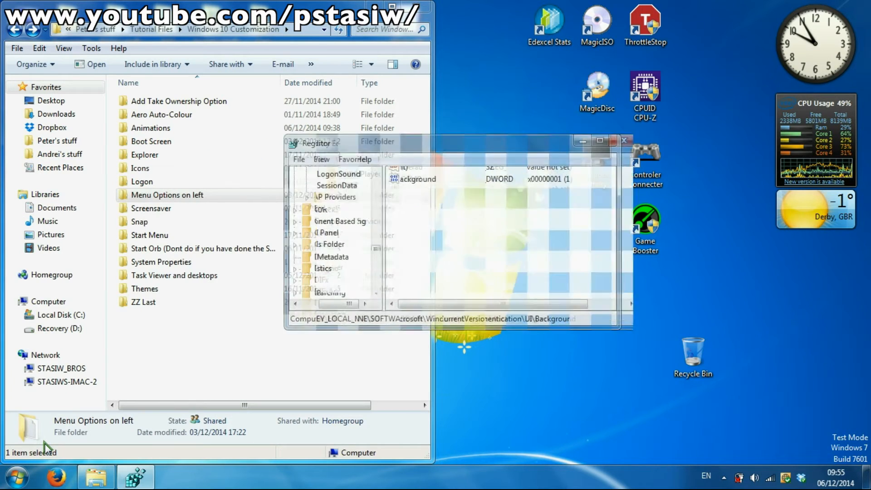
# Go to the registry key HKEY_CURRENT_USER\Software\Microsoft\Windows NT\CurrentVersion\Windows
pyautogui.click(230, 156)
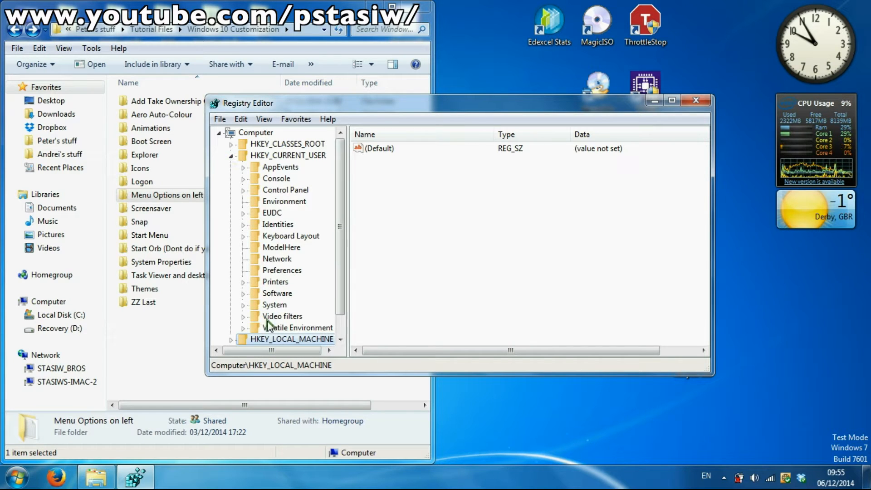
pyautogui.click(243, 294)
pyautogui.scroll(-14, 265, 289)
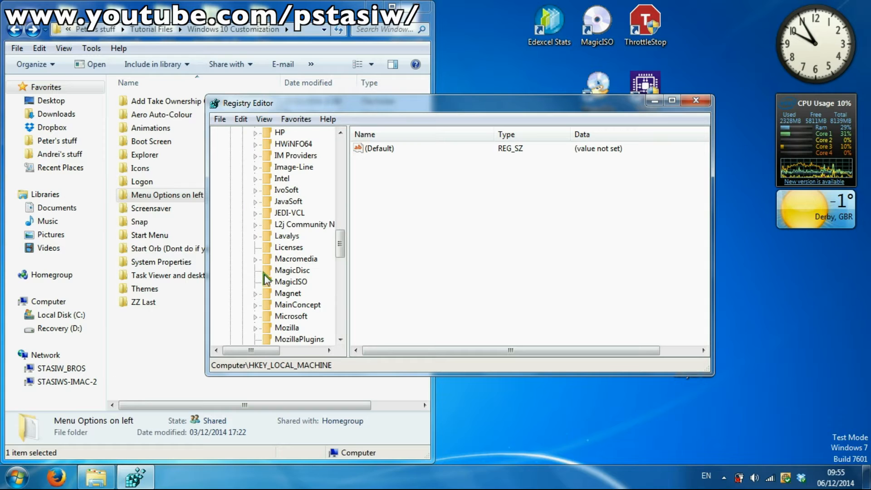
pyautogui.click(255, 316)
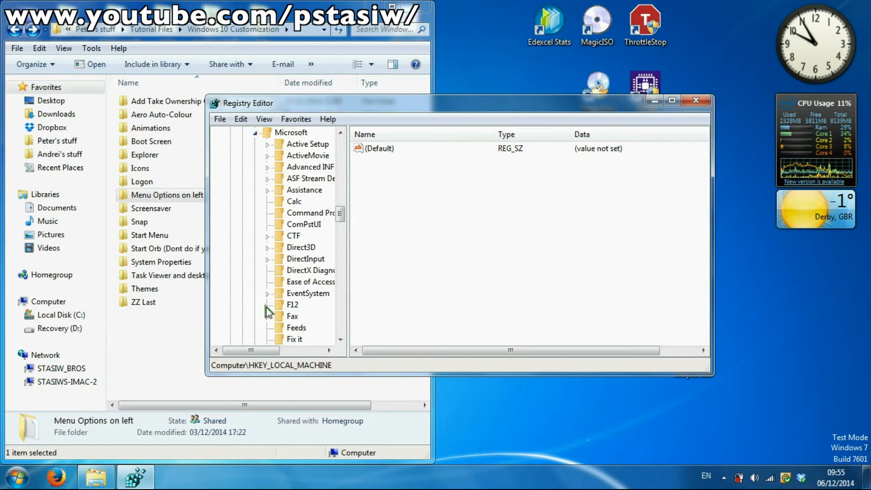
pyautogui.scroll(-20, 272, 299)
pyautogui.scroll(-6, 277, 254)
pyautogui.scroll(1, 290, 241)
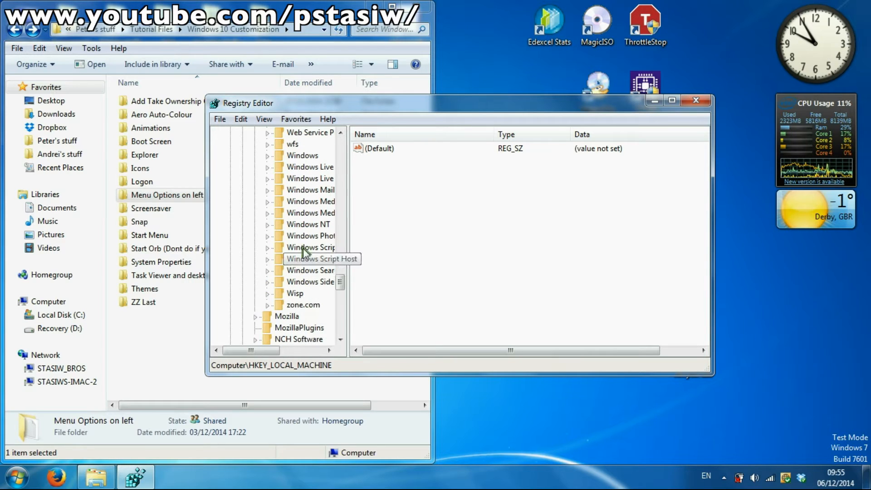
pyautogui.click(267, 224)
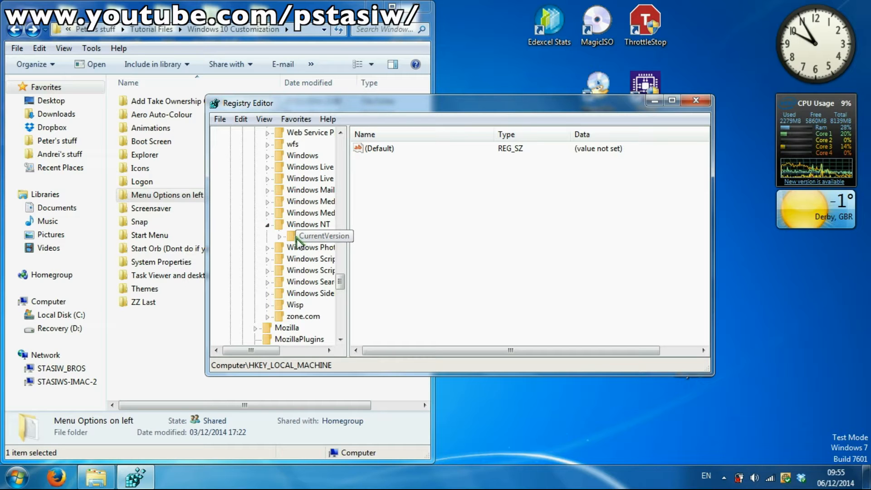
pyautogui.click(280, 236)
pyautogui.scroll(-4, 295, 272)
pyautogui.scroll(1, 310, 254)
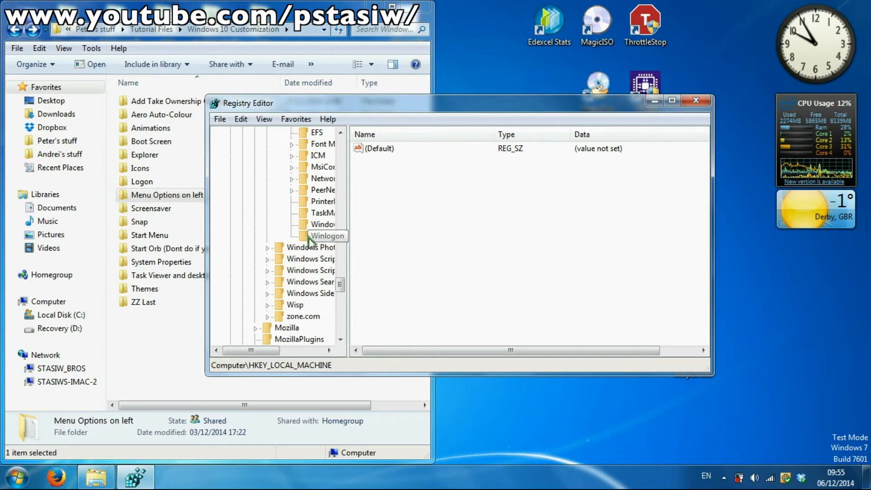
pyautogui.click(304, 224)
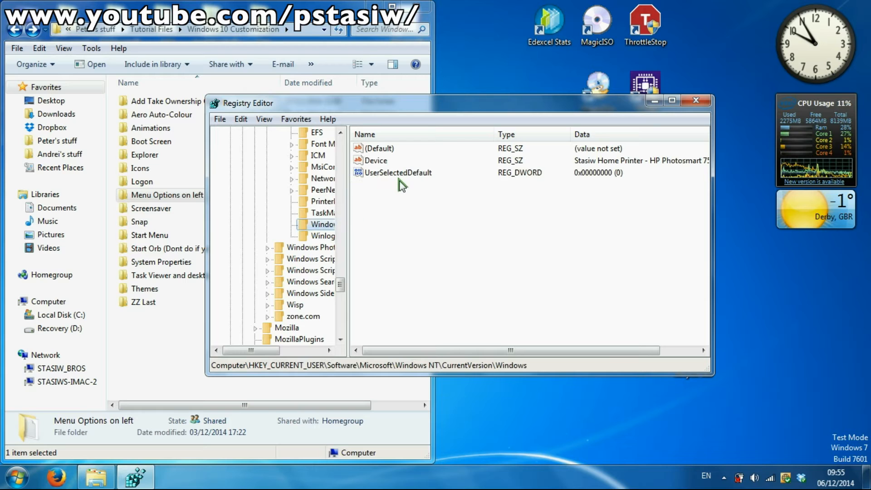
# Create a new string value named MenuDropAlignment in the Windows key
pyautogui.rightClick(407, 201)
pyautogui.moveTo(447, 210)
pyautogui.click(538, 212)
pyautogui.write('MenuDropA')
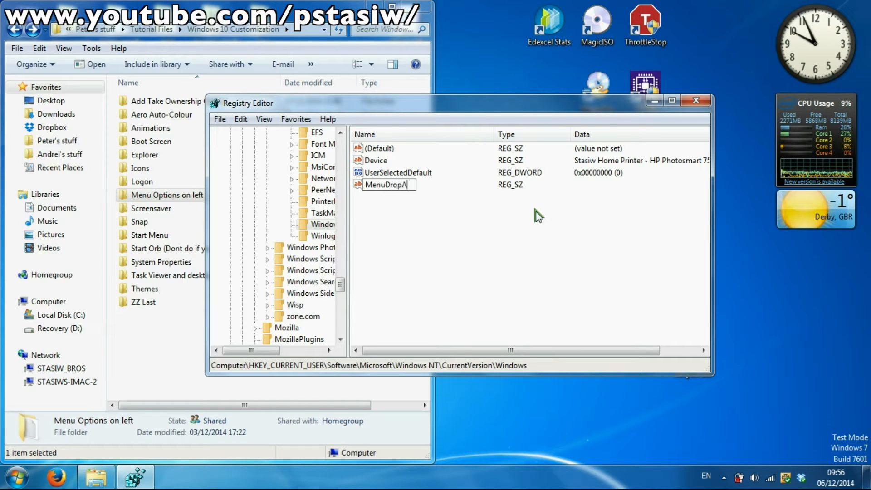
pyautogui.write('lignment')
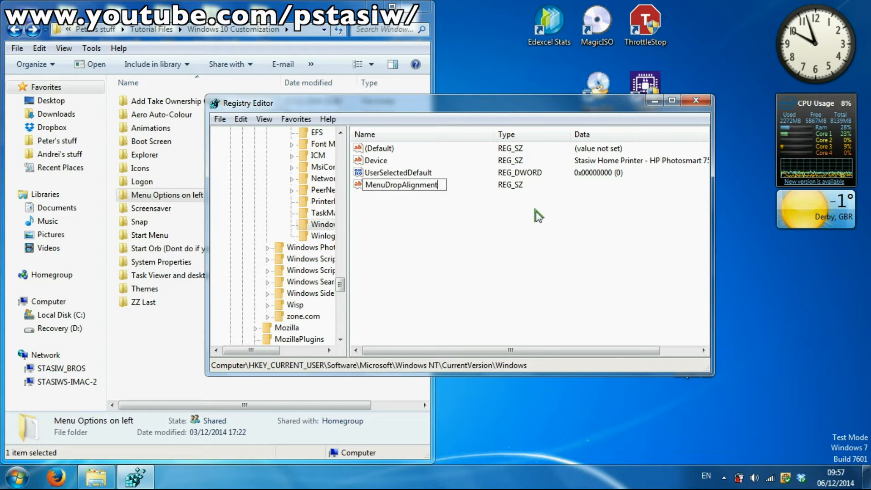
pyautogui.press('Return')
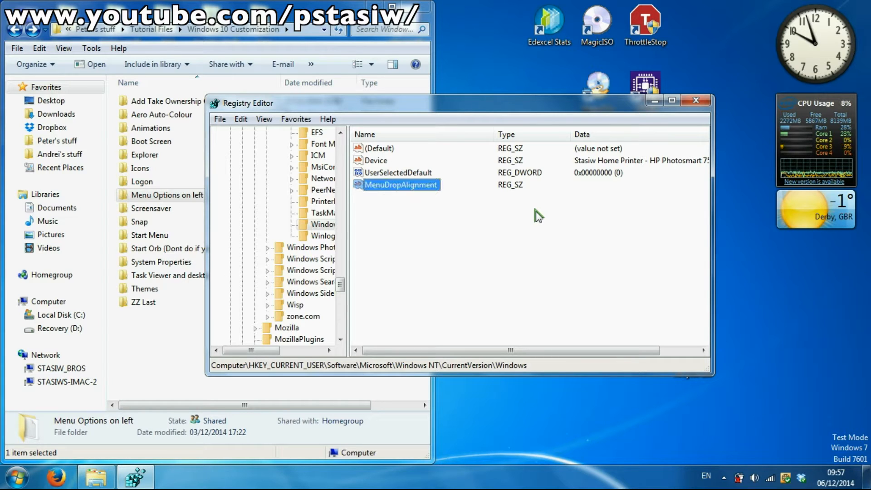
# Set the MenuDropAlignment value data to 1 and close the Registry Editor
pyautogui.doubleClick(434, 184)
pyautogui.write('1')
pyautogui.press('Return')
pyautogui.rightClick(441, 214)
pyautogui.rightClick(413, 237)
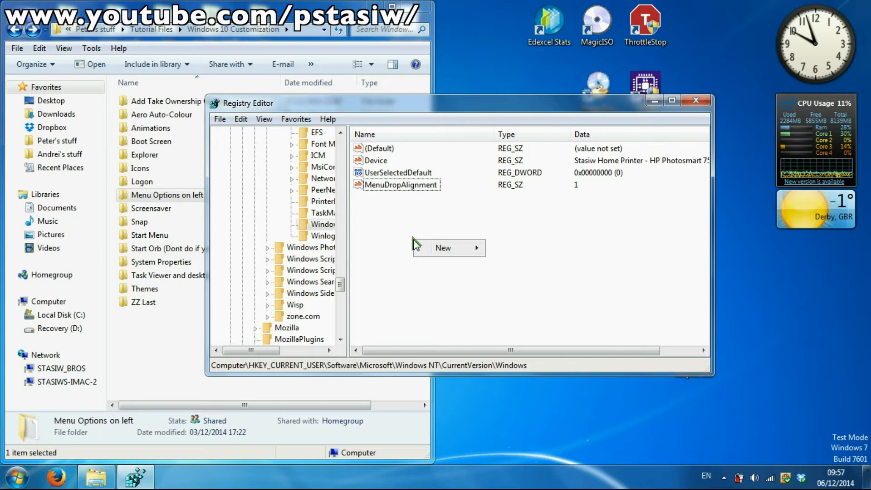
pyautogui.click(391, 195)
pyautogui.click(696, 101)
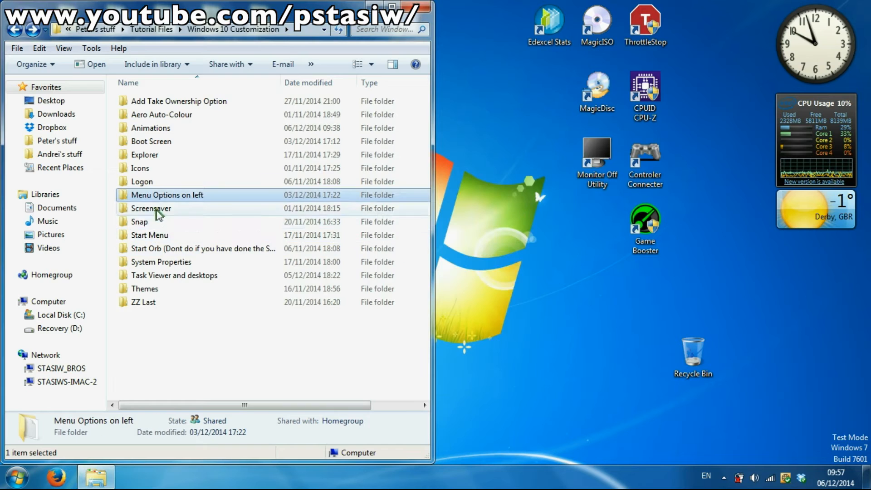
# Go into the Screensaver folder and open the Metro Clock Screensaver.rar archive
pyautogui.doubleClick(165, 208)
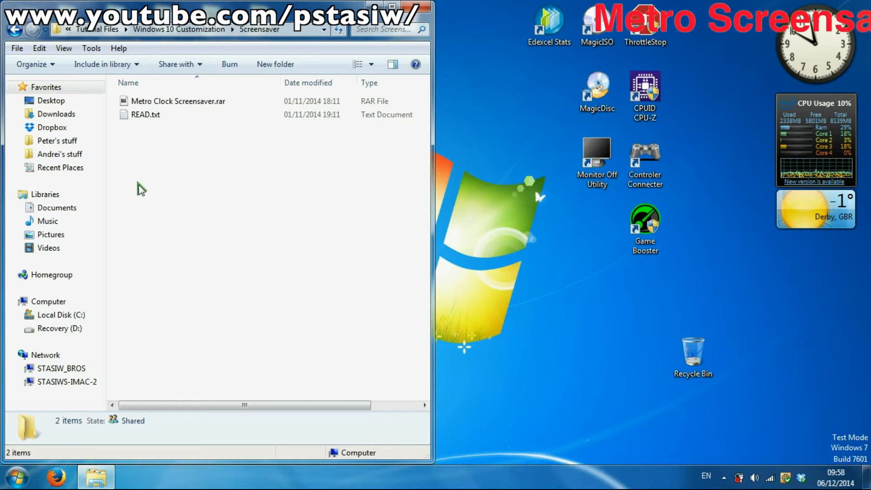
pyautogui.click(148, 102)
pyautogui.doubleClick(147, 101)
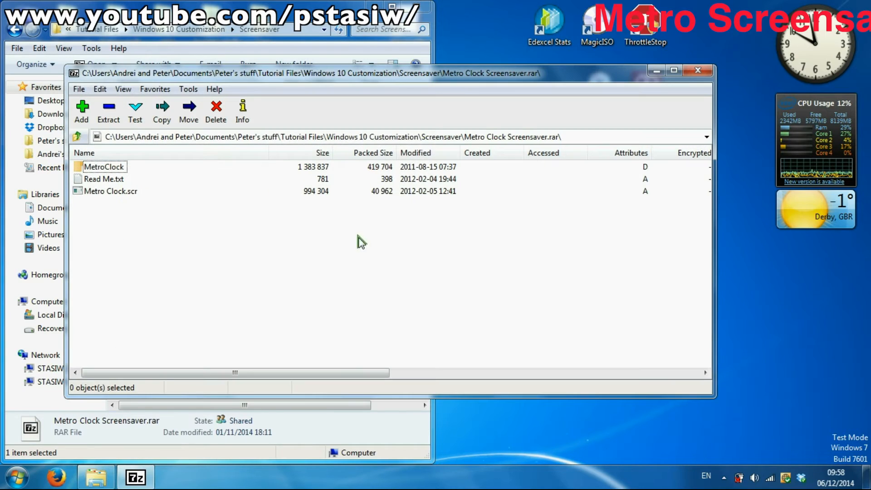
# Copy the MetroClock folder and Metro Clock.scr from the archive to the Windows System32 folder
pyautogui.click(108, 167)
pyautogui.keyDown('ctrl'); pyautogui.click(110, 191); pyautogui.keyUp('ctrl')
pyautogui.rightClick(111, 191)
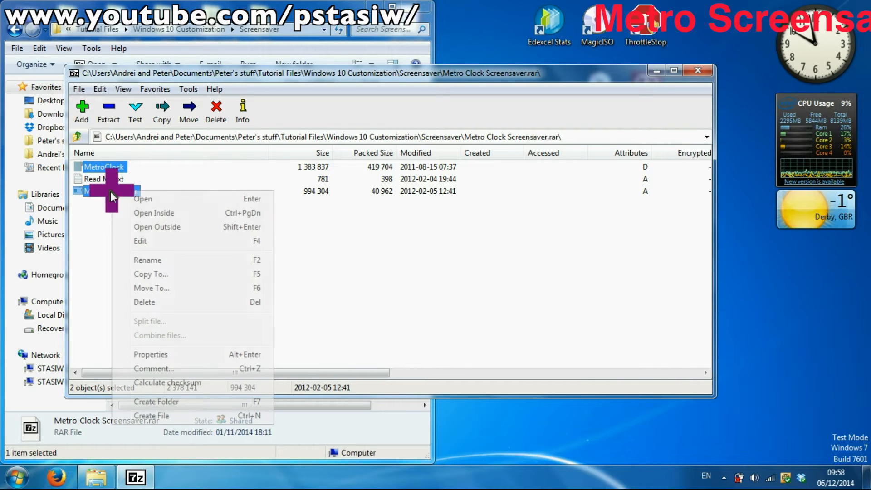
pyautogui.click(162, 274)
pyautogui.click(578, 185)
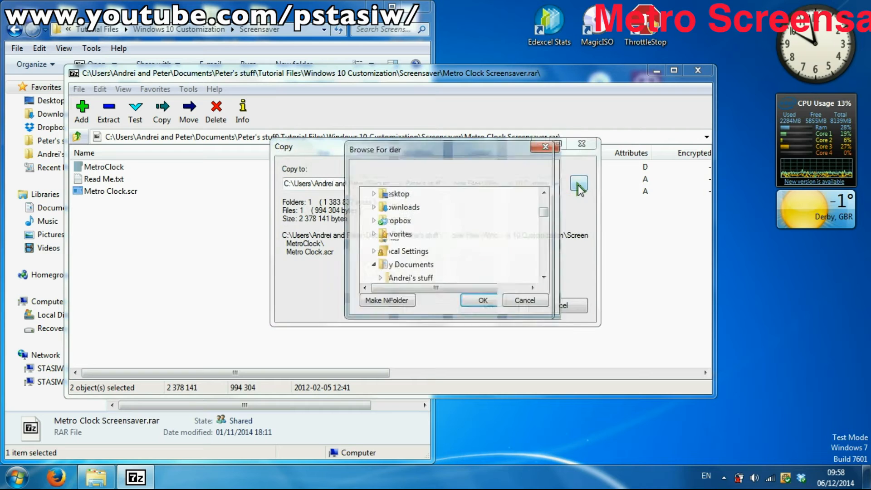
pyautogui.scroll(5, 541, 210)
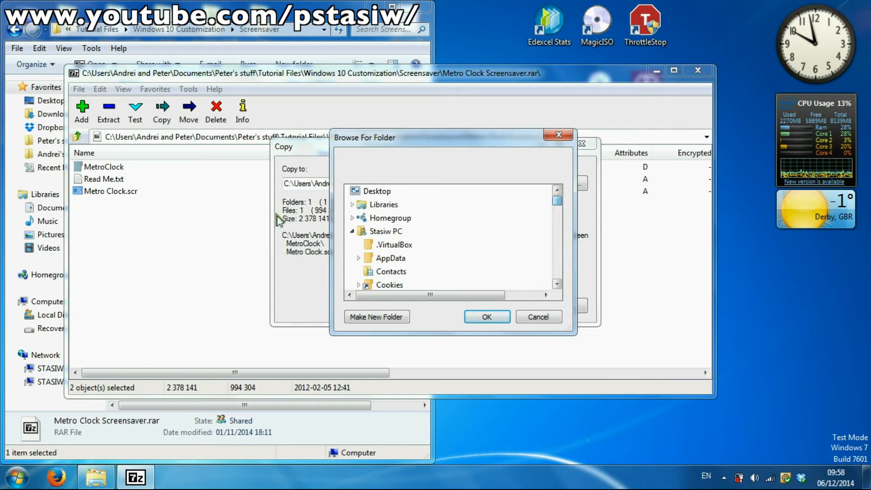
pyautogui.click(352, 231)
pyautogui.click(352, 244)
pyautogui.click(359, 244)
pyautogui.scroll(-5, 376, 272)
pyautogui.scroll(1, 372, 275)
pyautogui.click(366, 255)
pyautogui.scroll(-5, 367, 277)
pyautogui.scroll(-10, 367, 277)
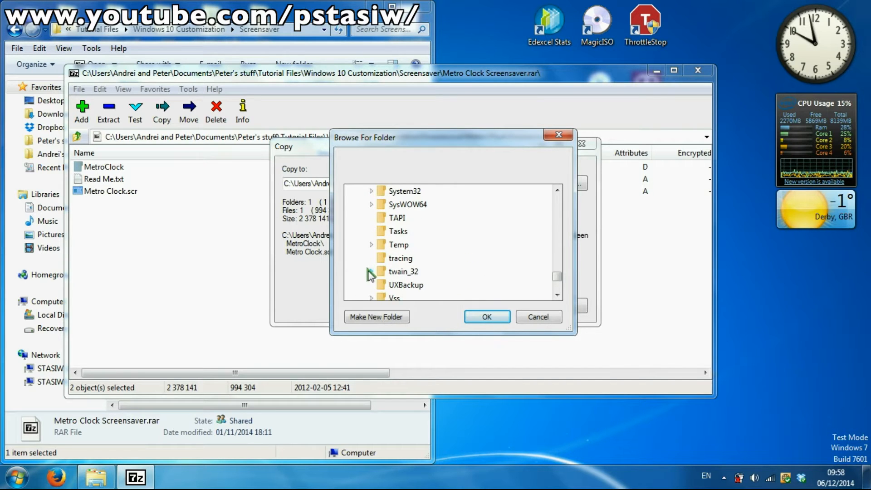
pyautogui.click(382, 191)
pyautogui.click(487, 317)
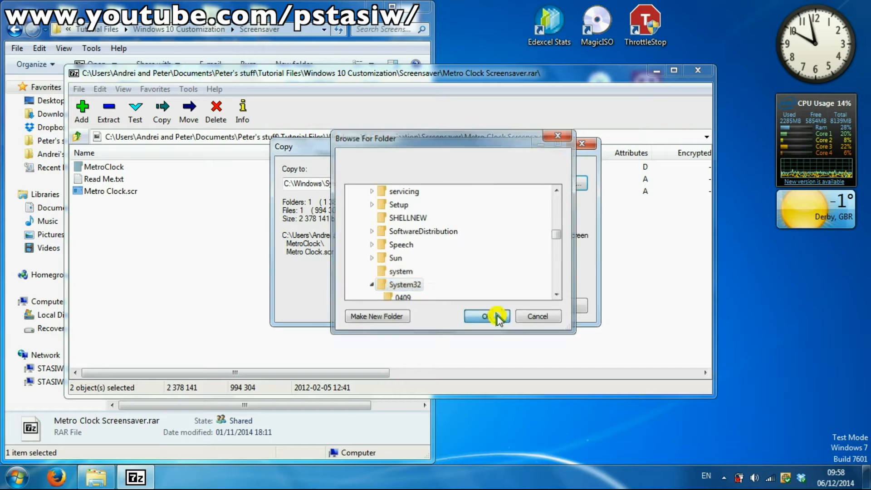
pyautogui.click(489, 309)
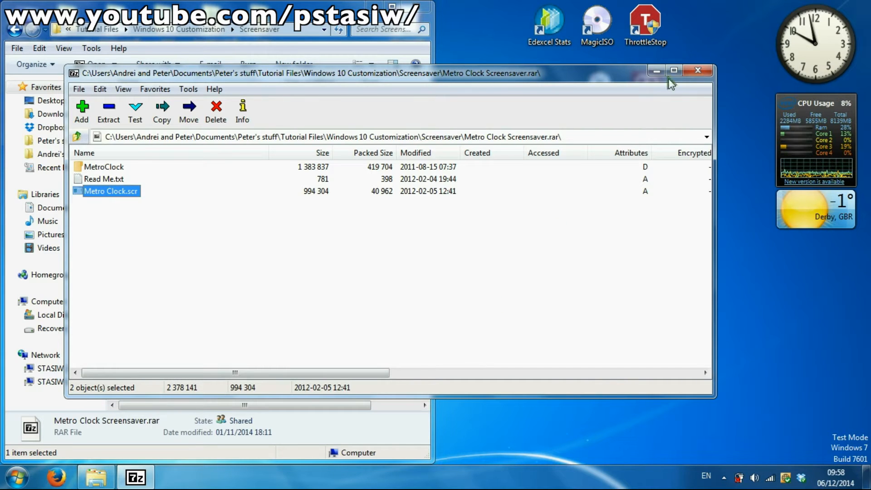
# Minimize the archive window and choose Metro Clock in the desktop's screen saver settings
pyautogui.click(653, 71)
pyautogui.rightClick(538, 234)
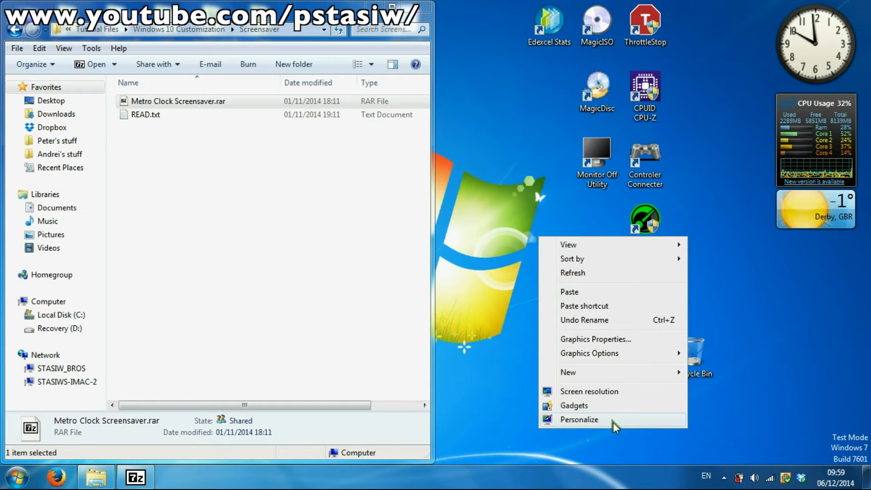
pyautogui.click(589, 420)
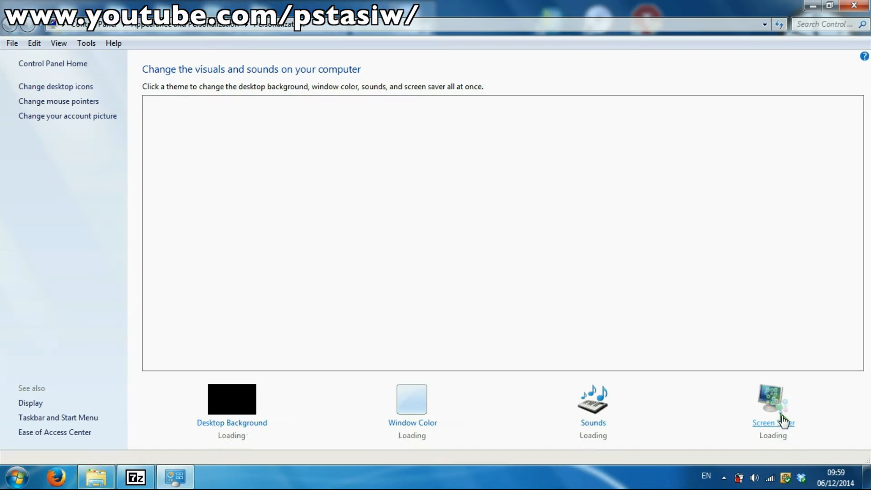
pyautogui.click(781, 424)
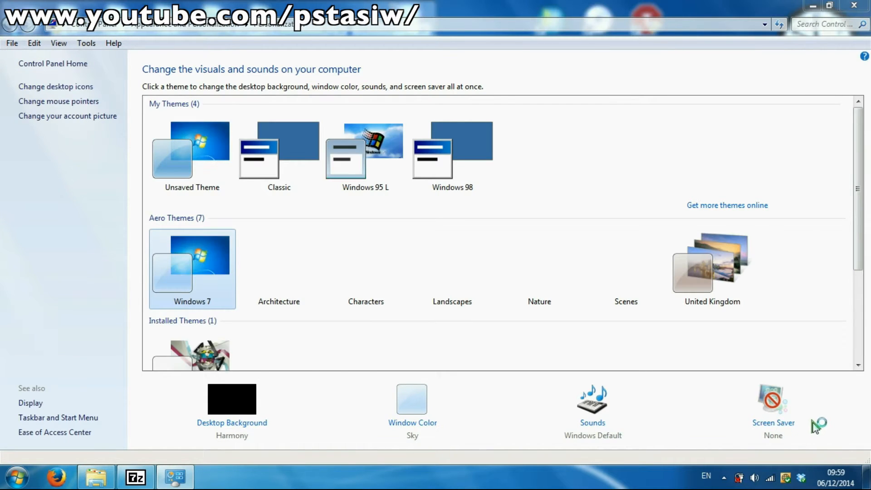
pyautogui.click(193, 258)
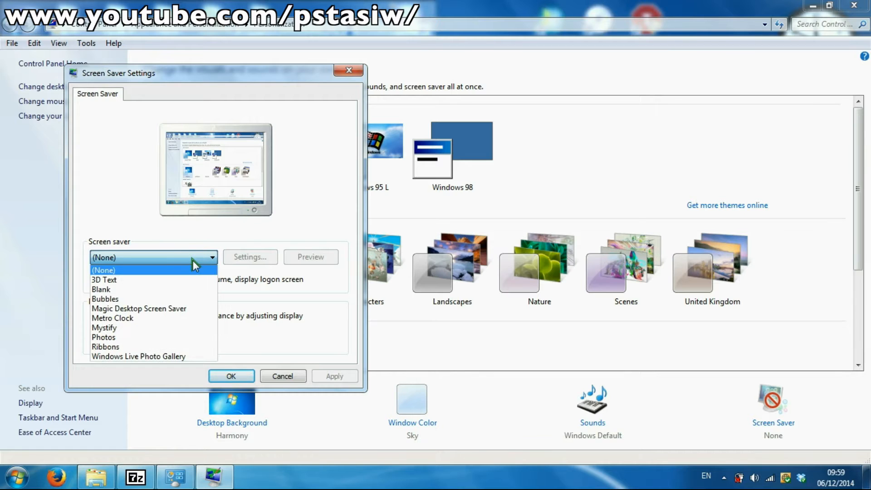
pyautogui.click(117, 317)
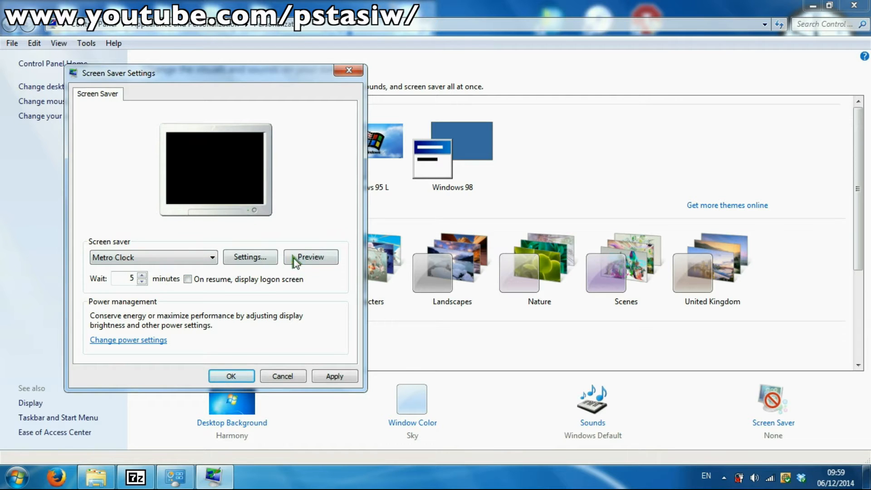
# Preview the Metro Clock screen saver, apply it and close the screen saver settings
pyautogui.click(296, 258)
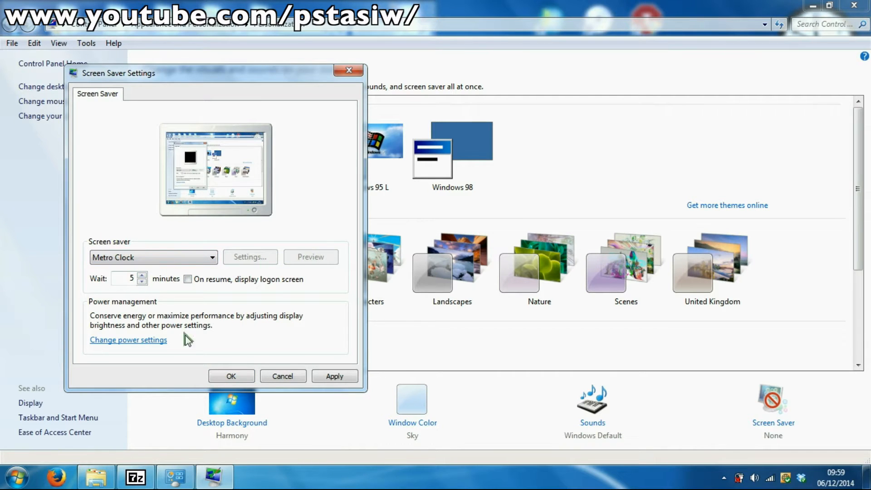
pyautogui.click(333, 376)
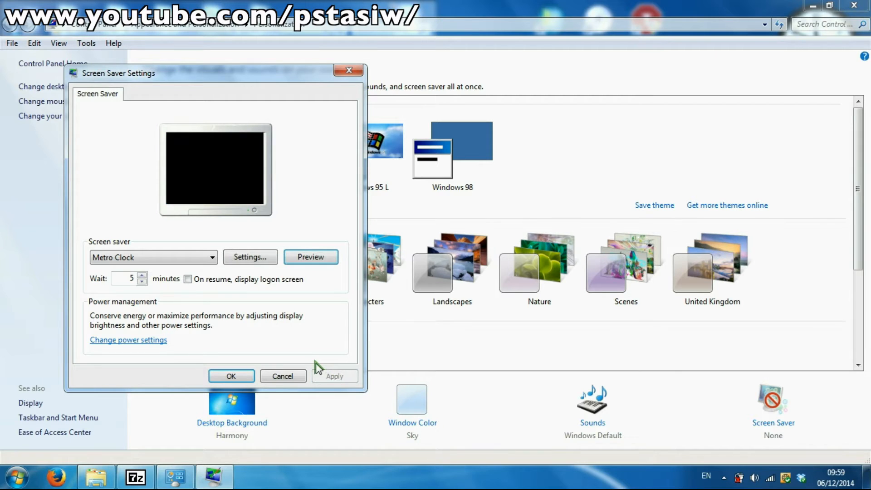
pyautogui.click(229, 376)
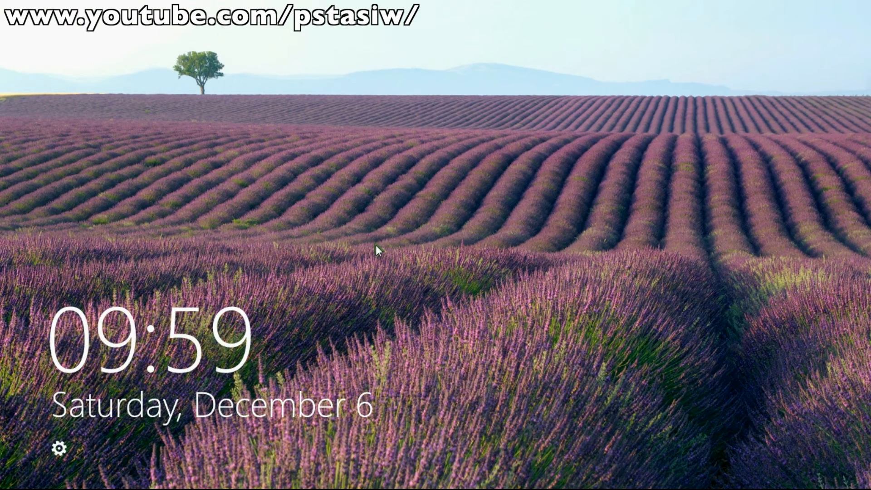
pyautogui.click(375, 241)
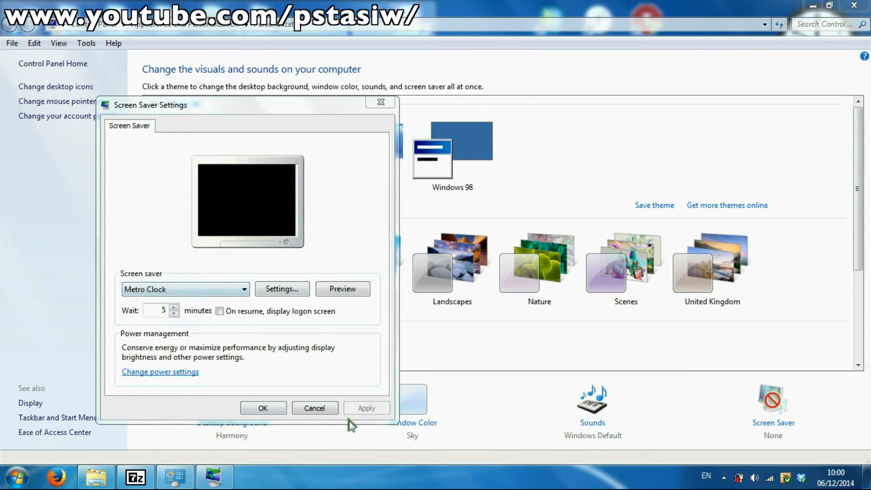
pyautogui.click(263, 407)
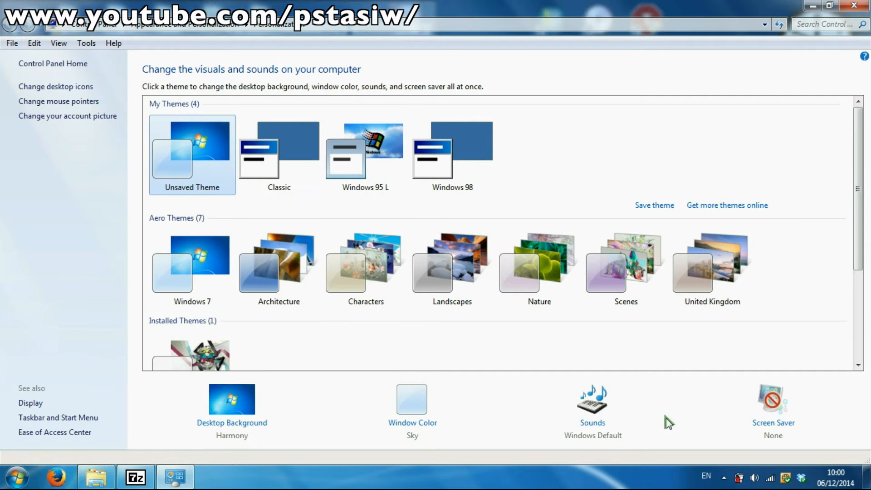
# Reopen the screen saver settings, switch to Blank and back to Metro Clock, and apply the choice
pyautogui.click(774, 423)
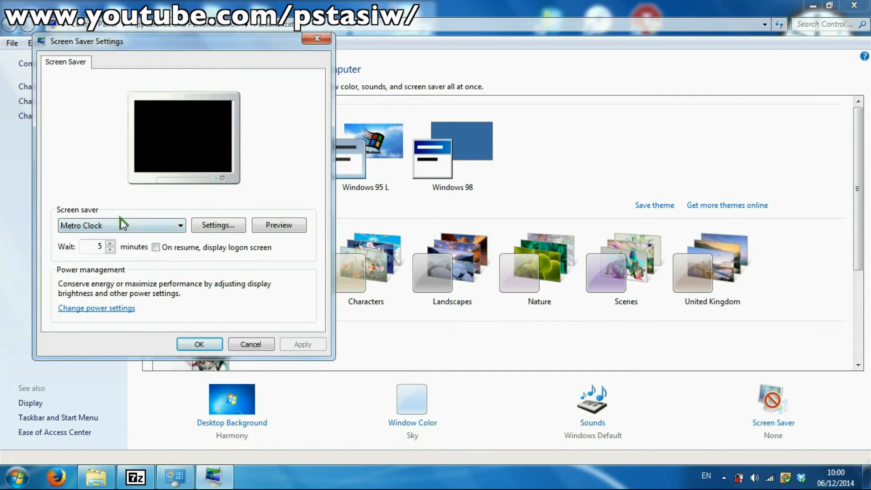
pyautogui.click(121, 225)
pyautogui.click(86, 286)
pyautogui.click(137, 225)
pyautogui.click(121, 258)
pyautogui.click(159, 229)
pyautogui.click(164, 287)
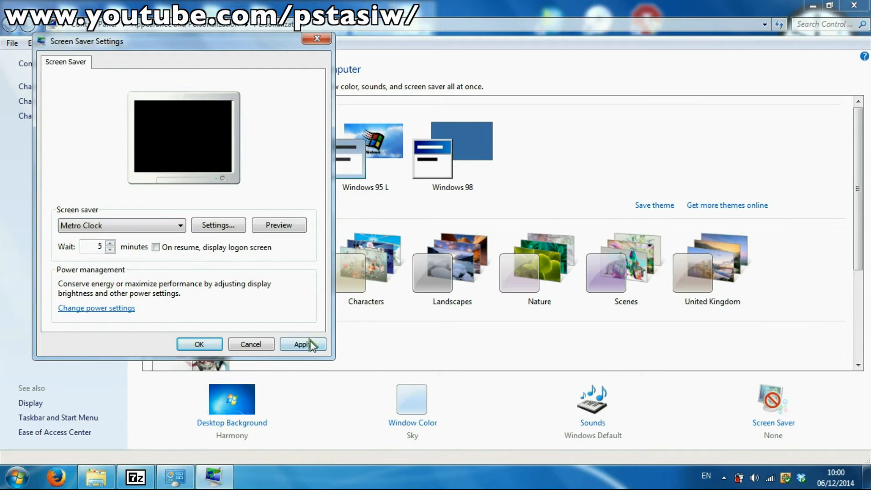
pyautogui.click(300, 346)
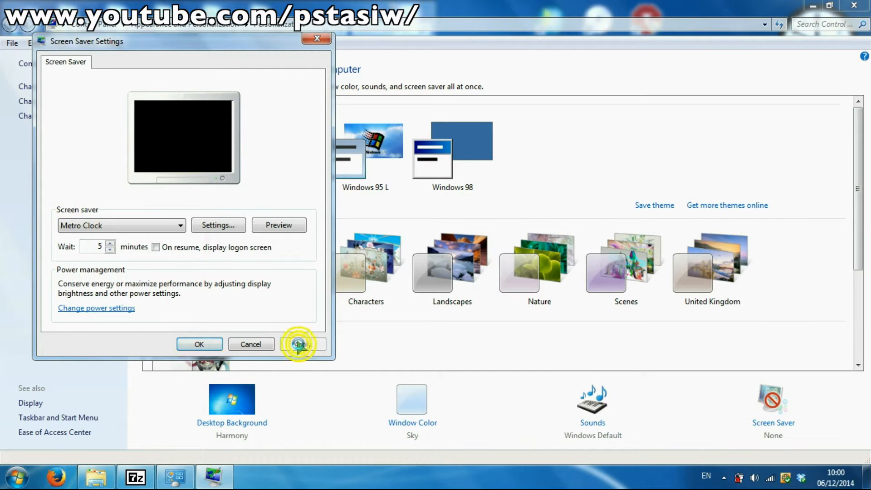
# Enable random image selection in the Metro Clock settings, save it, and close the screen saver and Personalization windows
pyautogui.click(226, 227)
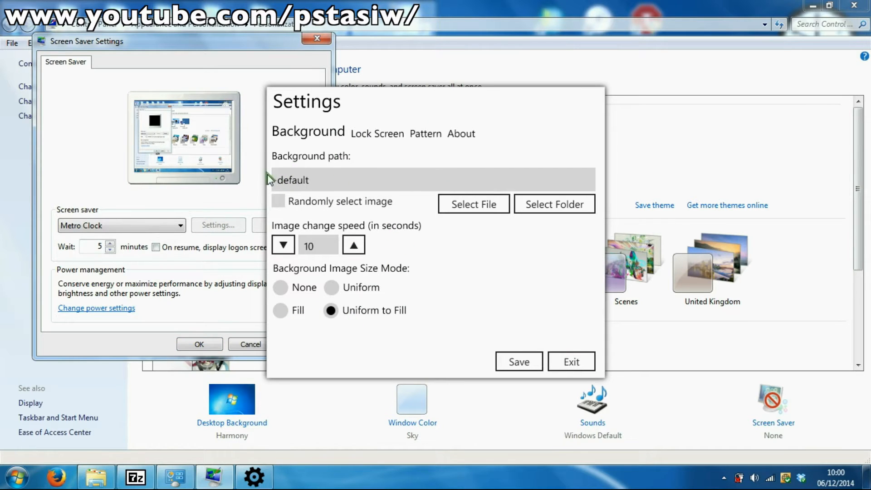
pyautogui.click(278, 201)
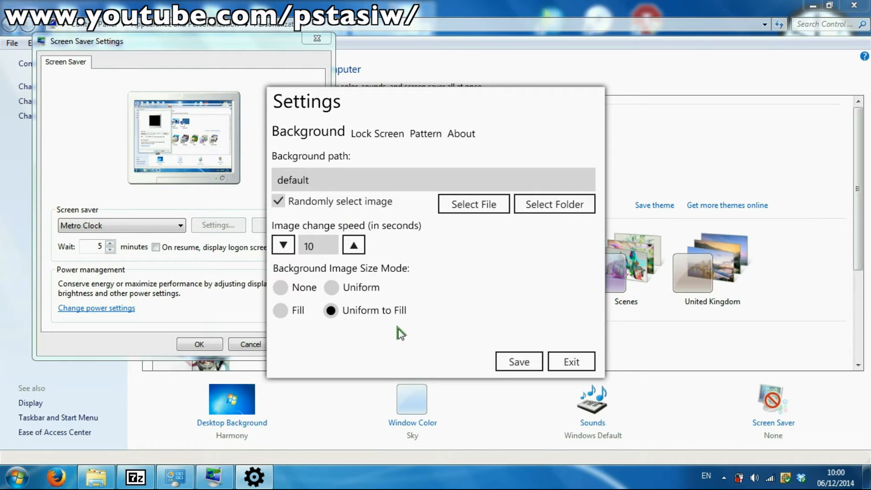
pyautogui.click(518, 362)
pyautogui.click(554, 267)
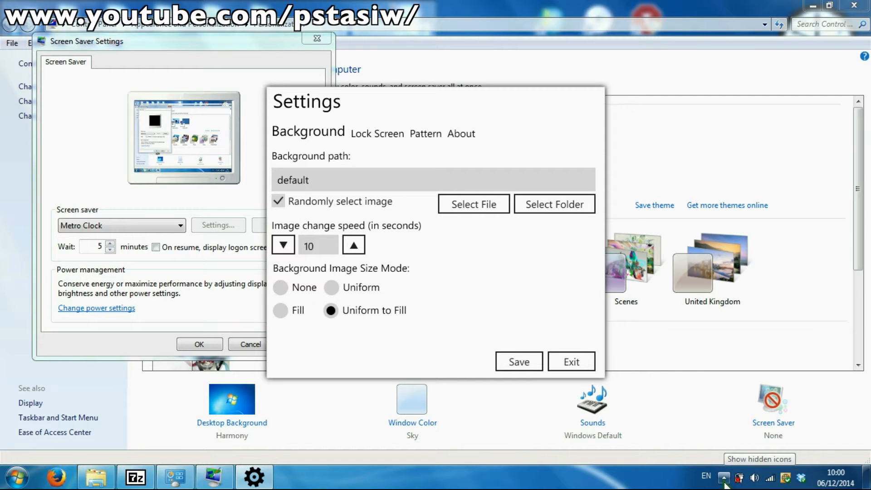
pyautogui.click(572, 362)
pyautogui.click(204, 343)
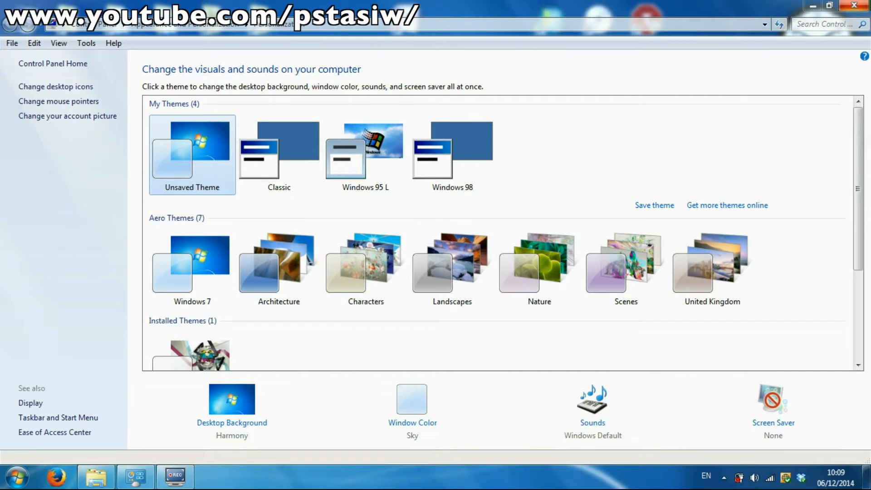
pyautogui.click(854, 5)
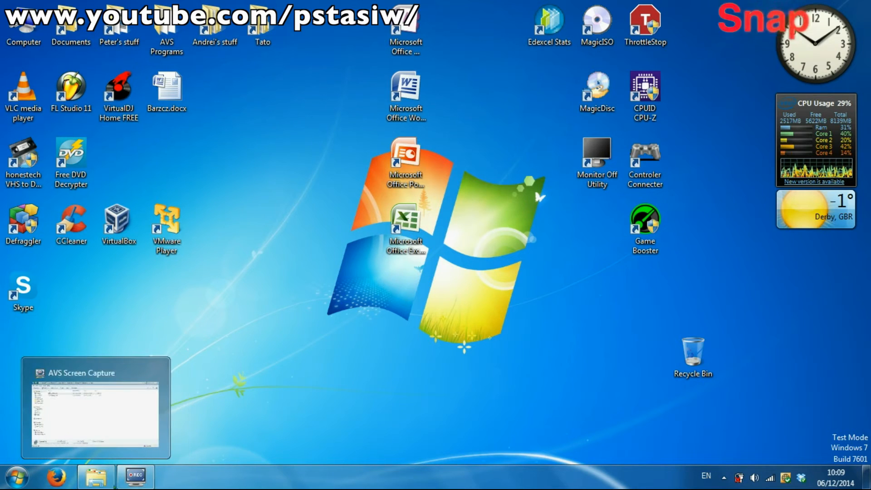
# Run AquaSnap.msi from the Snap folder, accept the licence and install to the default destination folder
pyautogui.click(97, 410)
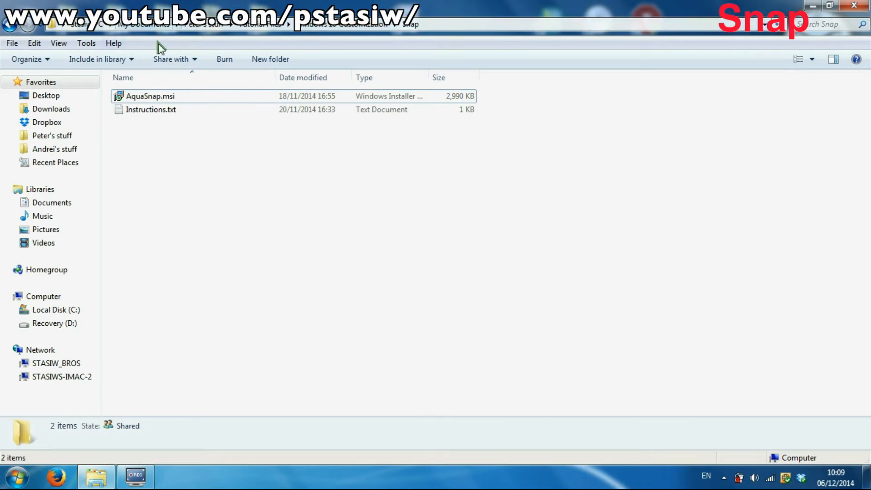
pyautogui.doubleClick(167, 97)
pyautogui.click(502, 338)
pyautogui.click(335, 308)
pyautogui.click(501, 338)
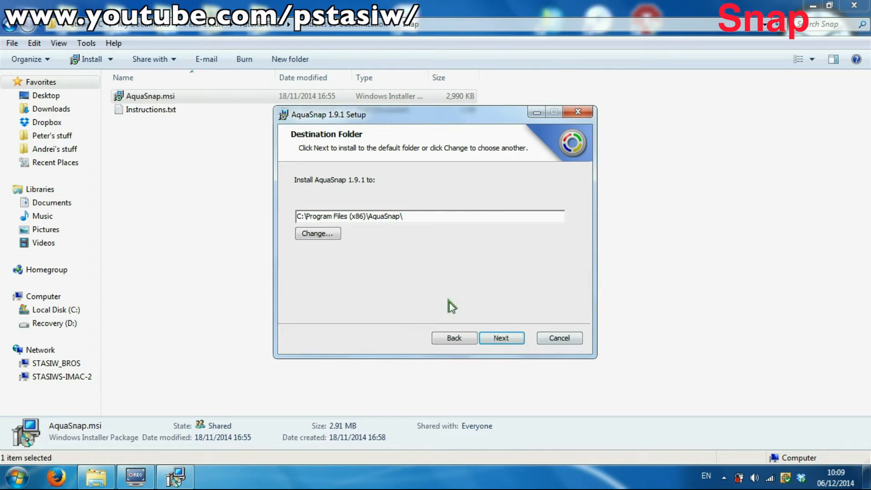
pyautogui.click(501, 338)
pyautogui.rightClick(719, 477)
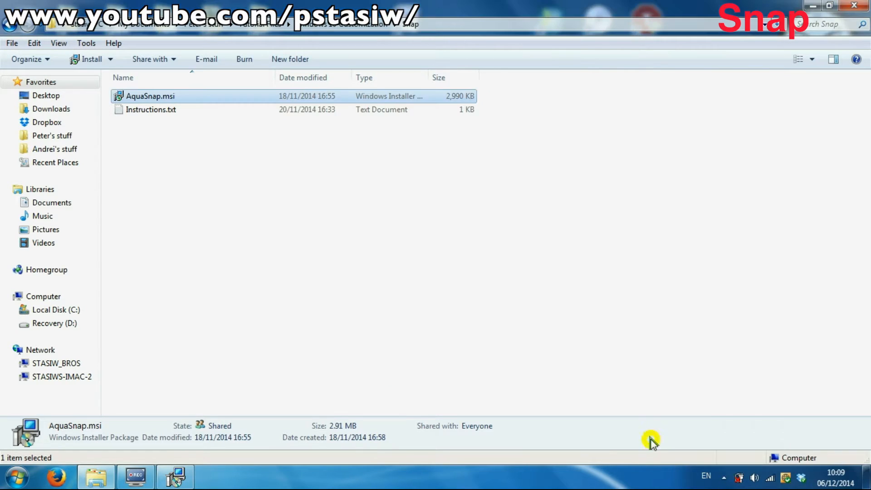
pyautogui.click(724, 478)
pyautogui.rightClick(703, 394)
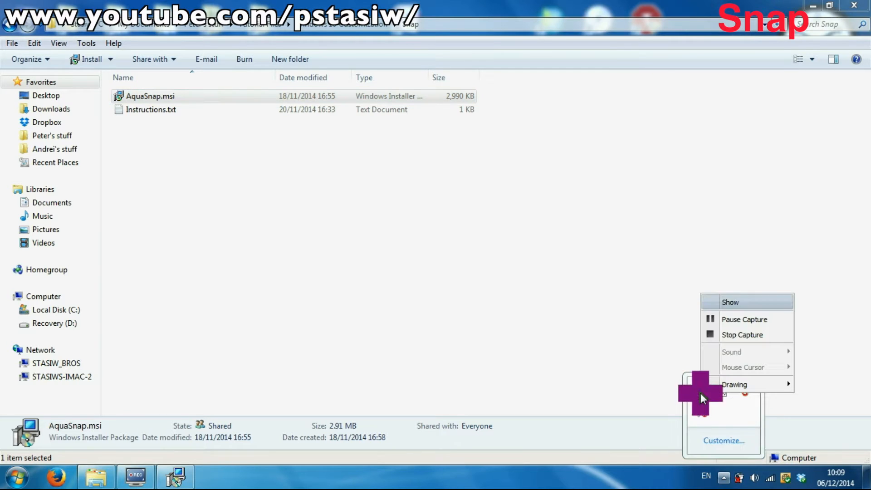
pyautogui.click(748, 319)
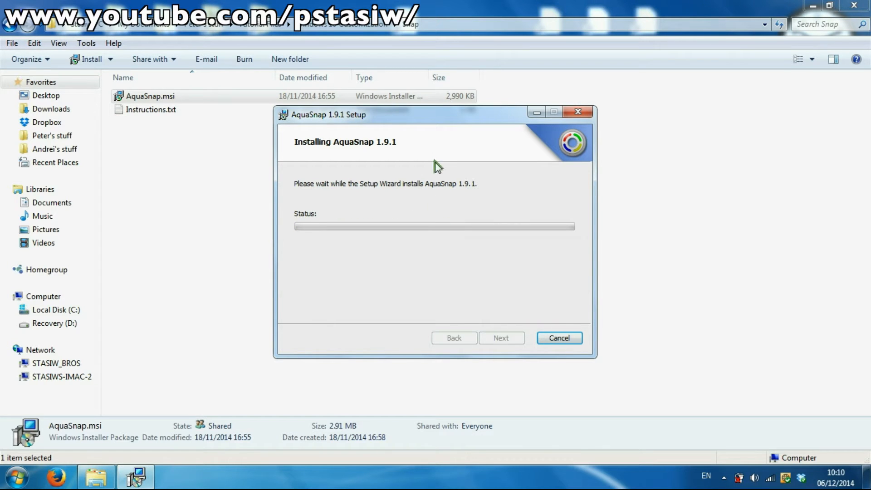
pyautogui.moveTo(394, 118); pyautogui.dragTo(422, 116)
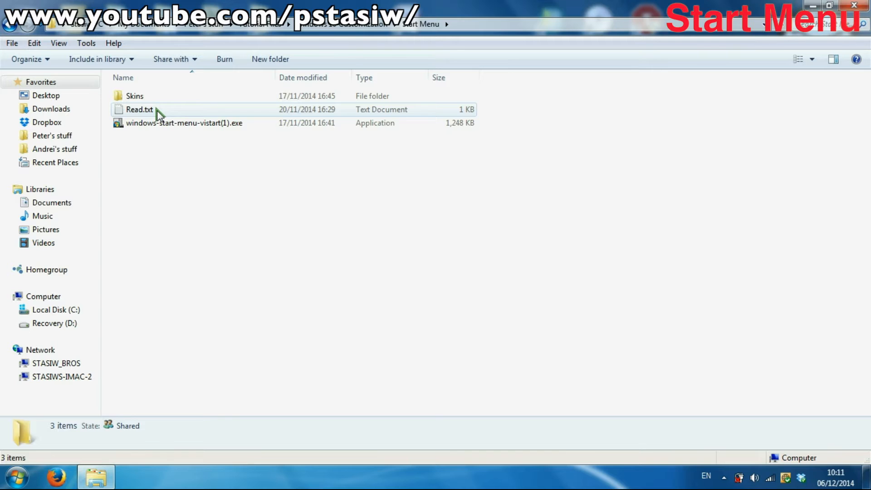
# Run windows-start-menu-vistart(1).exe from the Start Menu folder and accept the ViStart licence agreement
pyautogui.doubleClick(159, 123)
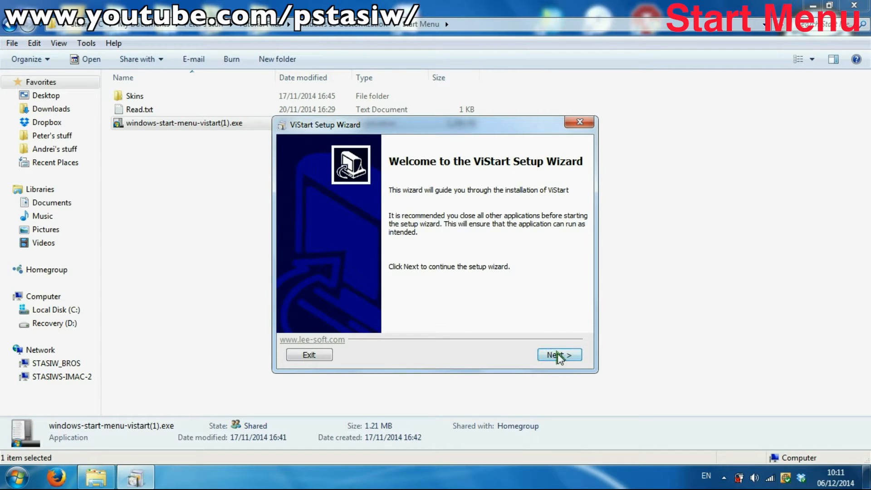
pyautogui.click(558, 356)
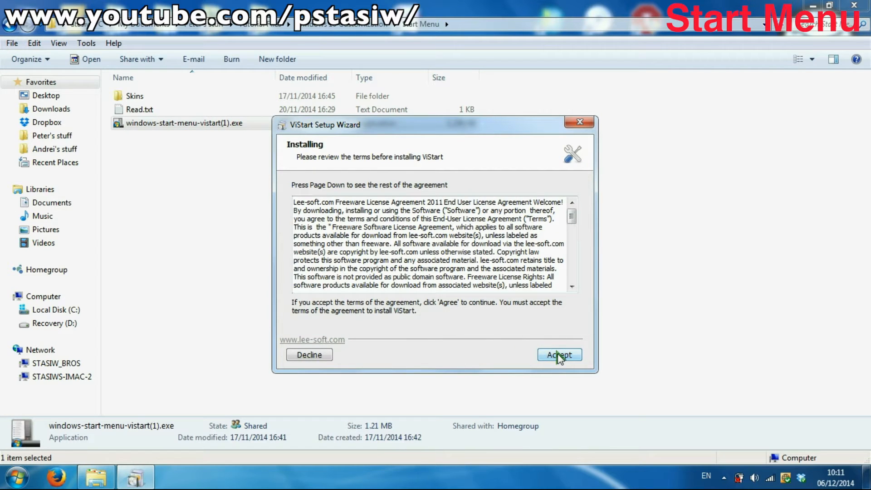
pyautogui.click(559, 355)
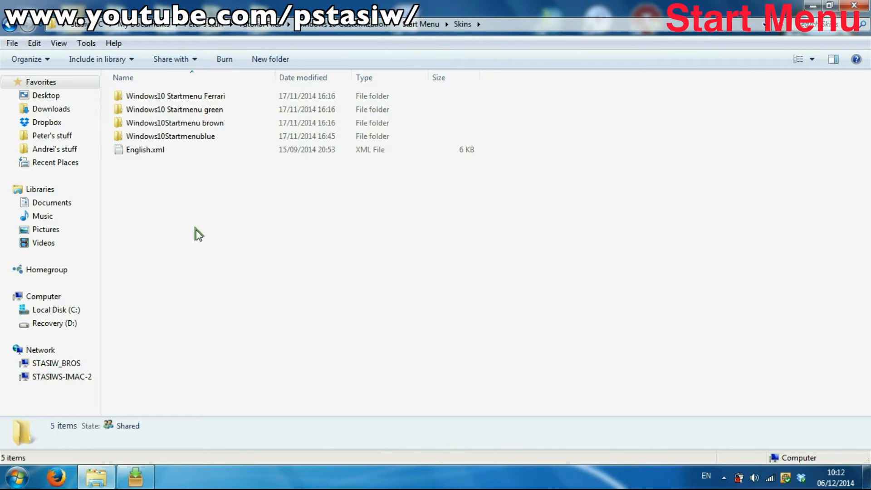
# Copy the Ferrari, green, brown and blue Windows 10 start menu folders from the Skins folder
pyautogui.moveTo(545, 130); pyautogui.dragTo(222, 98)
pyautogui.click(571, 99)
pyautogui.moveTo(515, 97); pyautogui.dragTo(195, 132)
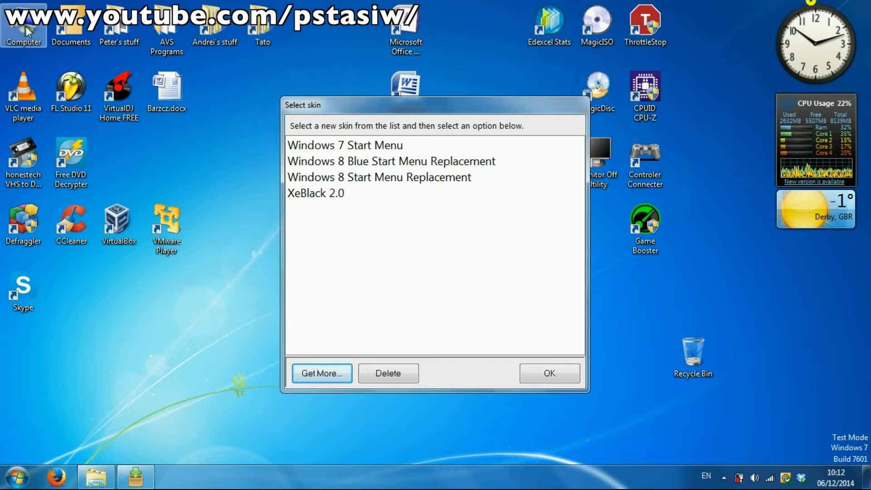
# Paste the copied skin folders into the _skins folder under AppData\Roaming\ViStart in the user's profile on drive C
pyautogui.doubleClick(25, 30)
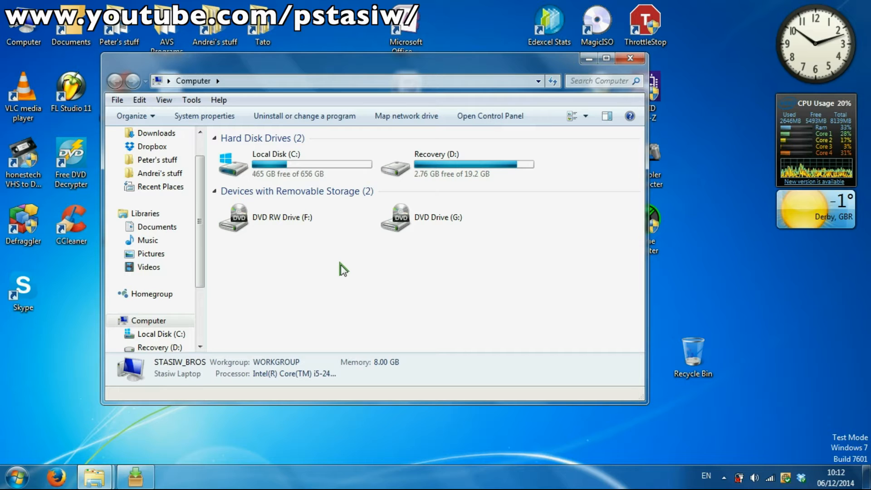
pyautogui.doubleClick(290, 170)
pyautogui.scroll(-4, 275, 252)
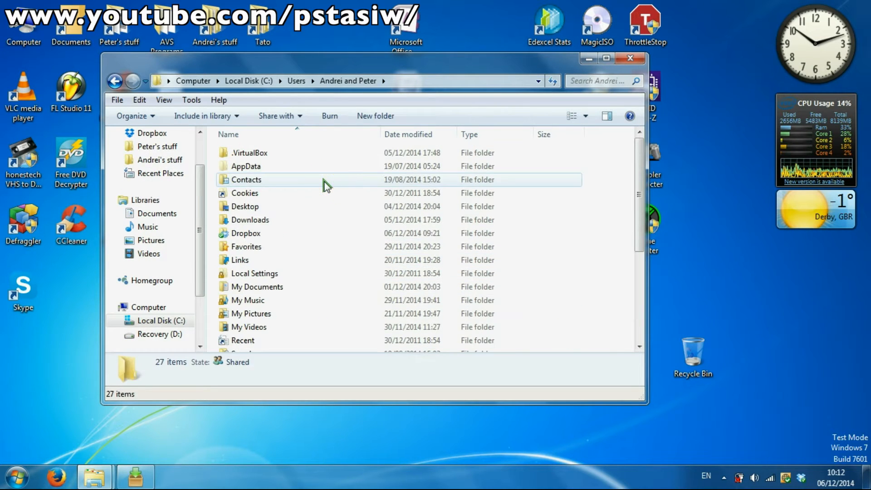
pyautogui.doubleClick(270, 167)
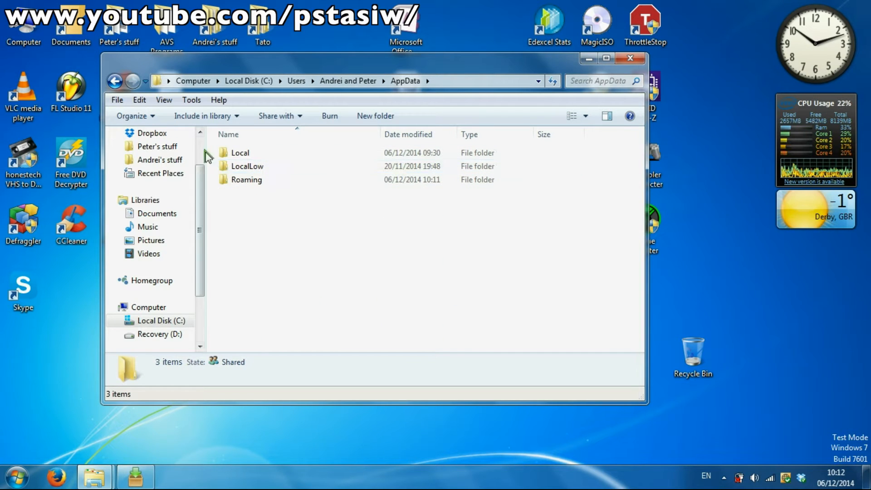
pyautogui.doubleClick(250, 179)
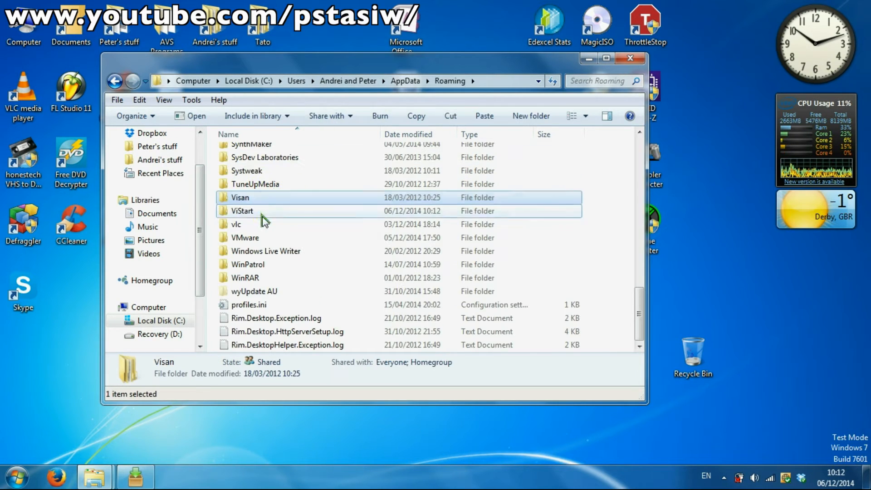
pyautogui.doubleClick(262, 215)
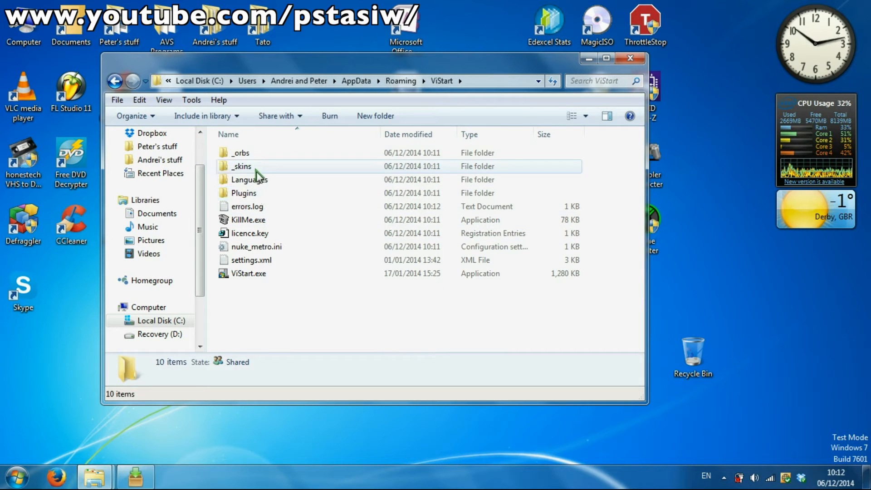
pyautogui.doubleClick(257, 175)
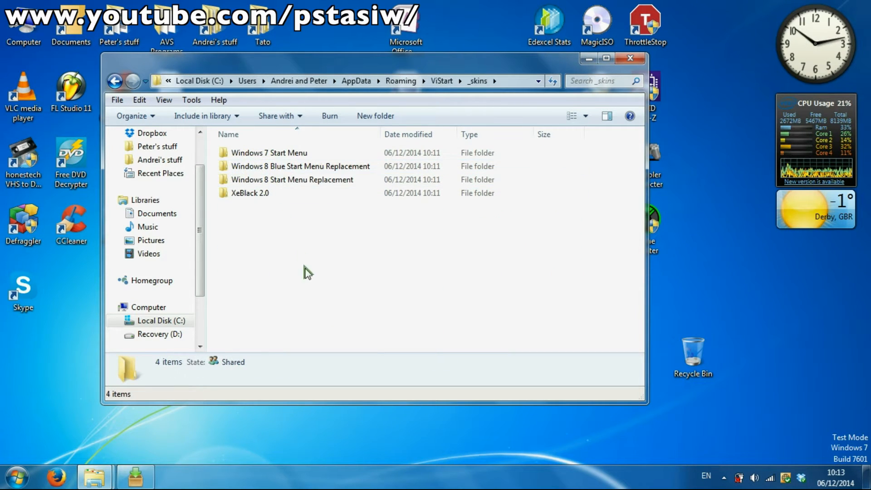
pyautogui.rightClick(285, 241)
pyautogui.click(297, 328)
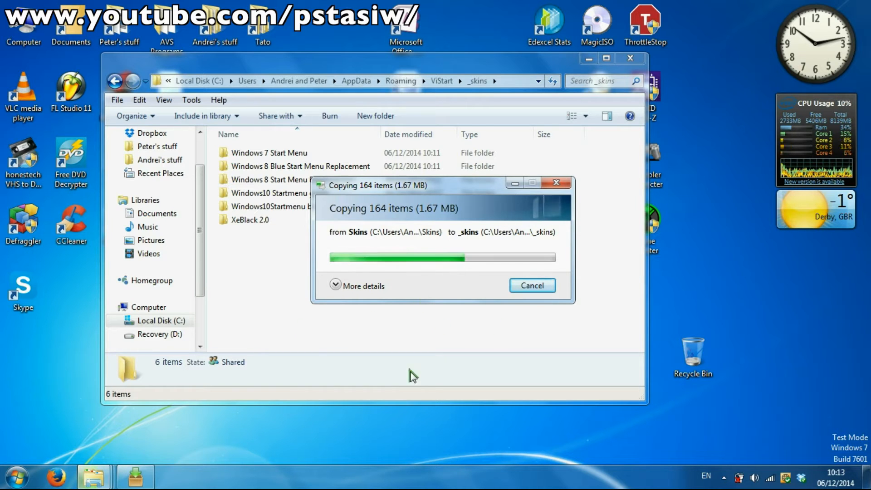
pyautogui.rightClick(14, 481)
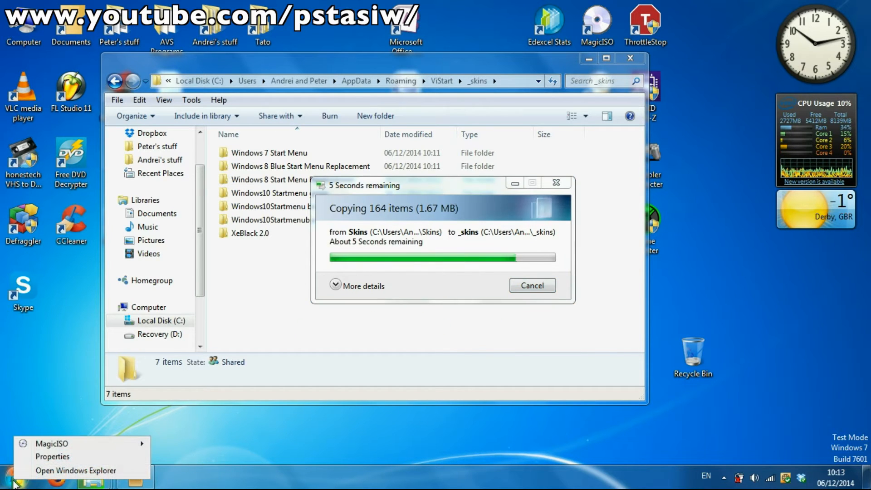
pyautogui.click(94, 482)
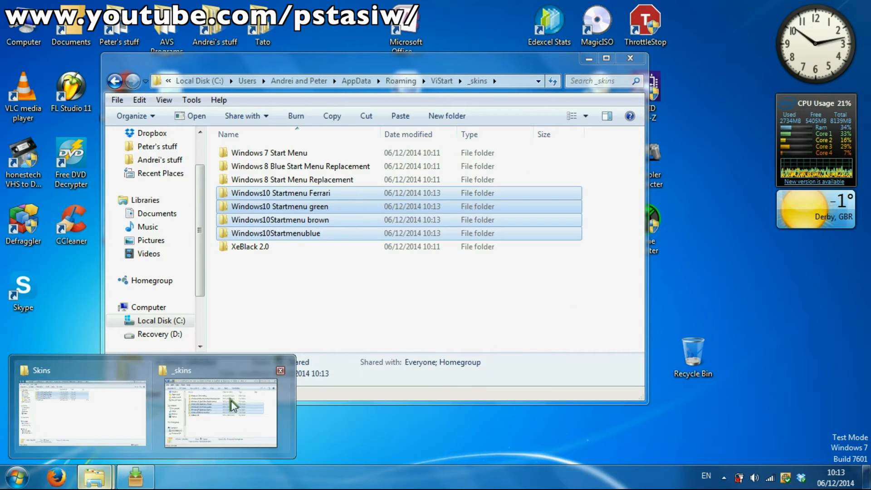
pyautogui.click(326, 276)
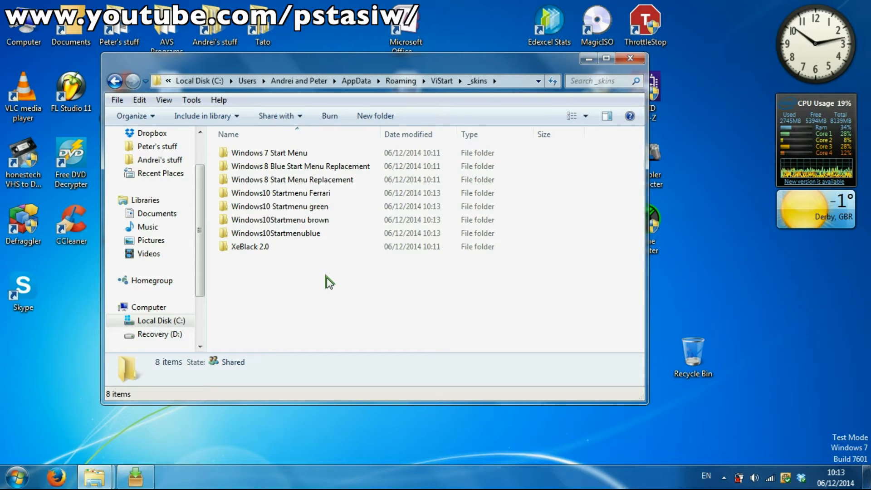
pyautogui.click(724, 476)
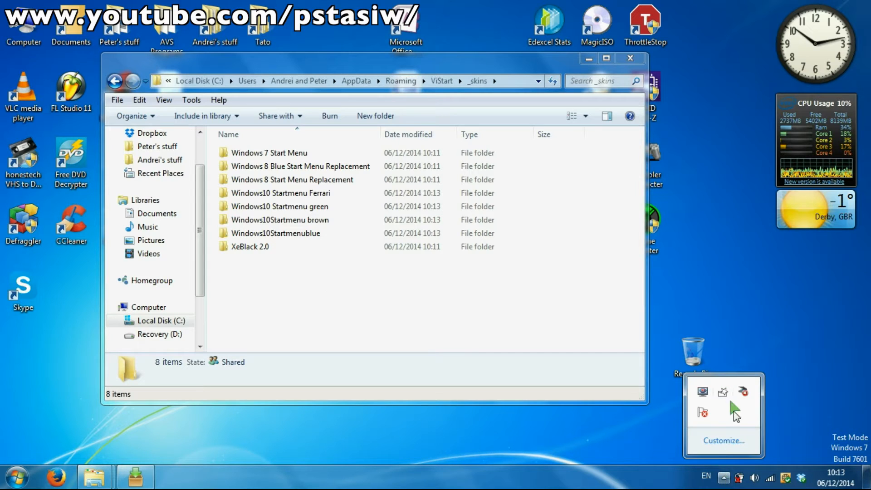
pyautogui.click(17, 478)
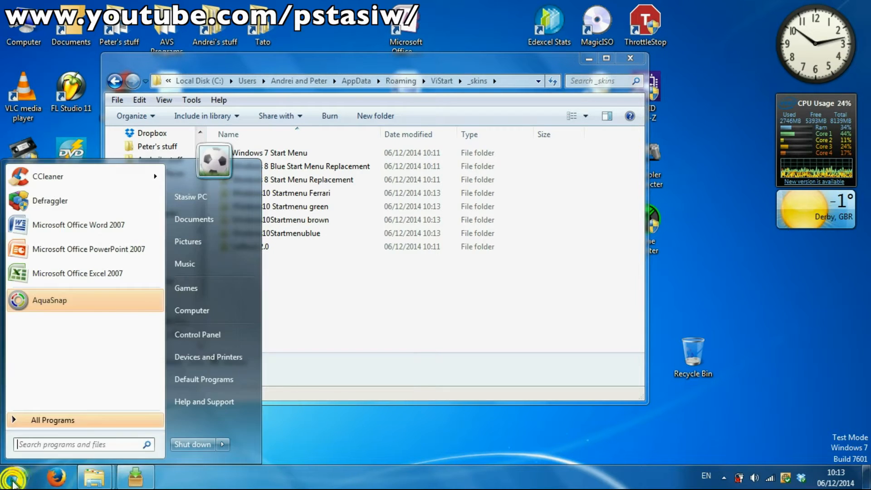
pyautogui.rightClick(40, 374)
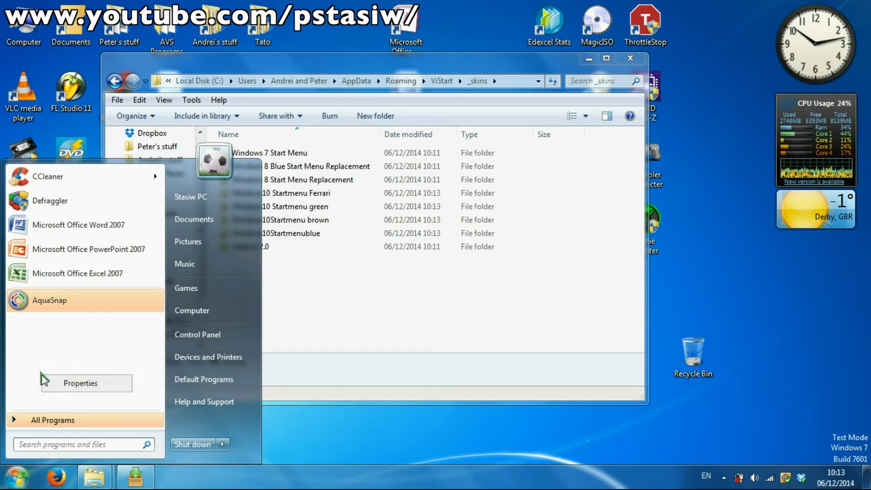
pyautogui.click(13, 470)
# Run ViStart.exe from the ViStart folder and confirm Windows10Startmenublue as the start menu skin
pyautogui.click(114, 80)
pyautogui.click(261, 313)
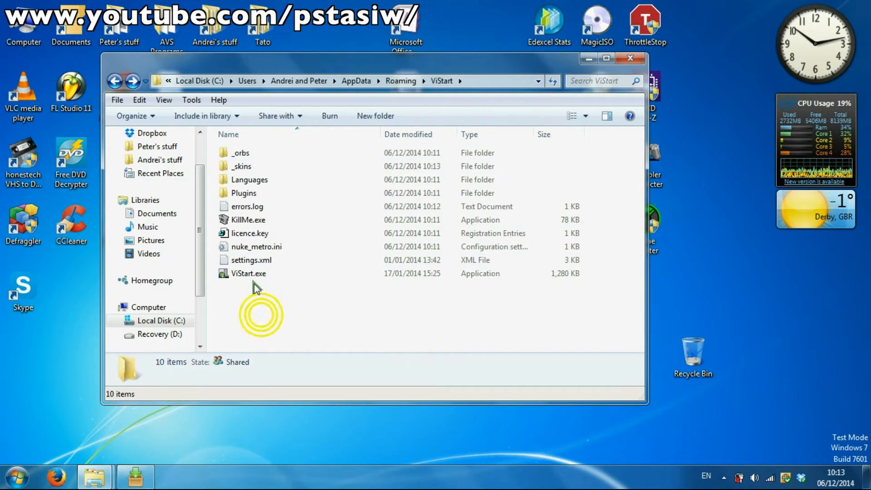
pyautogui.doubleClick(249, 273)
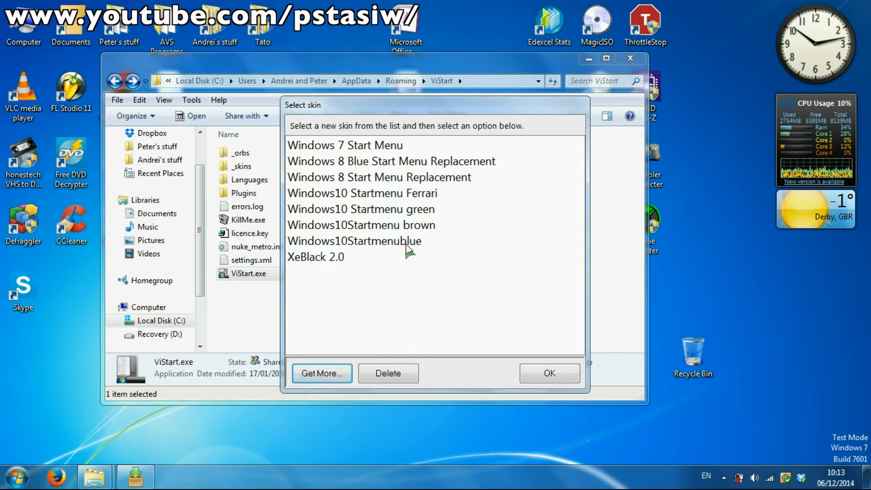
pyautogui.click(372, 244)
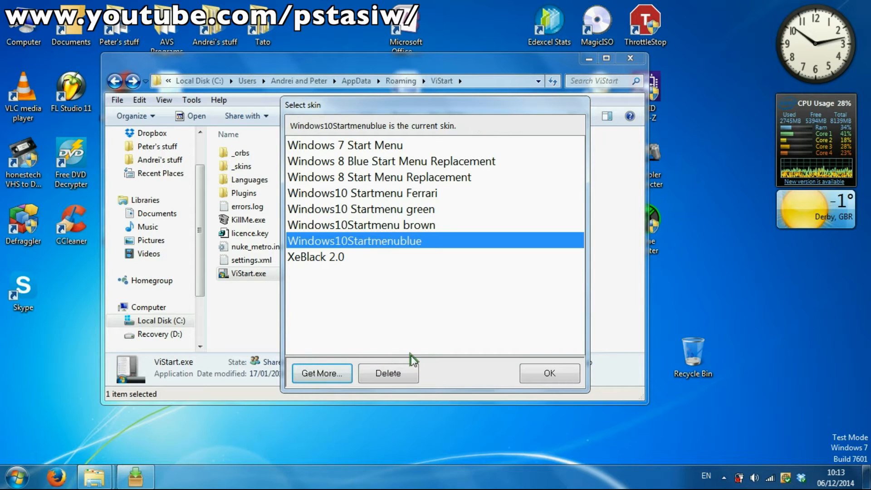
pyautogui.click(542, 377)
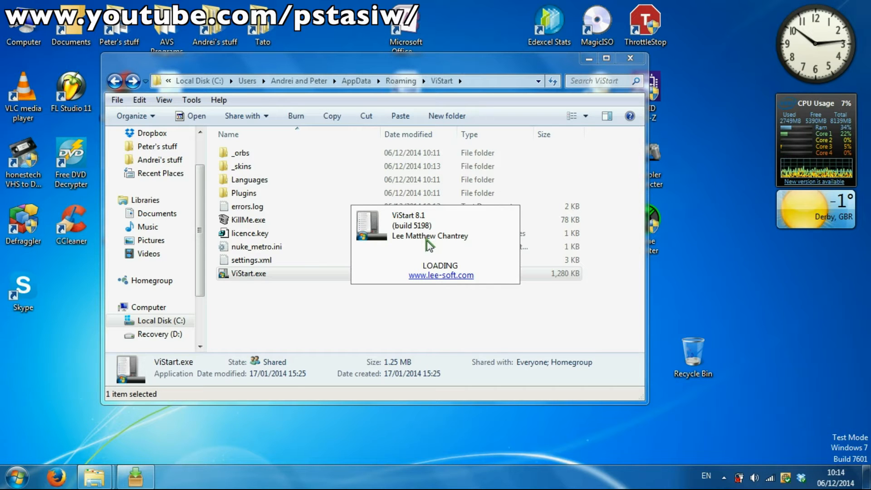
# Copy the English.xml file from the Skins folder to the clipboard
pyautogui.moveTo(95, 477)
pyautogui.click(77, 403)
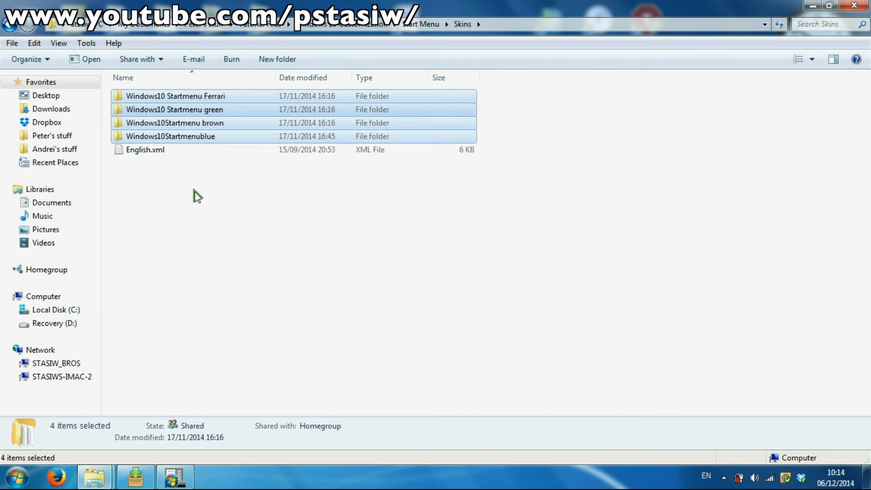
pyautogui.click(194, 192)
pyautogui.rightClick(144, 155)
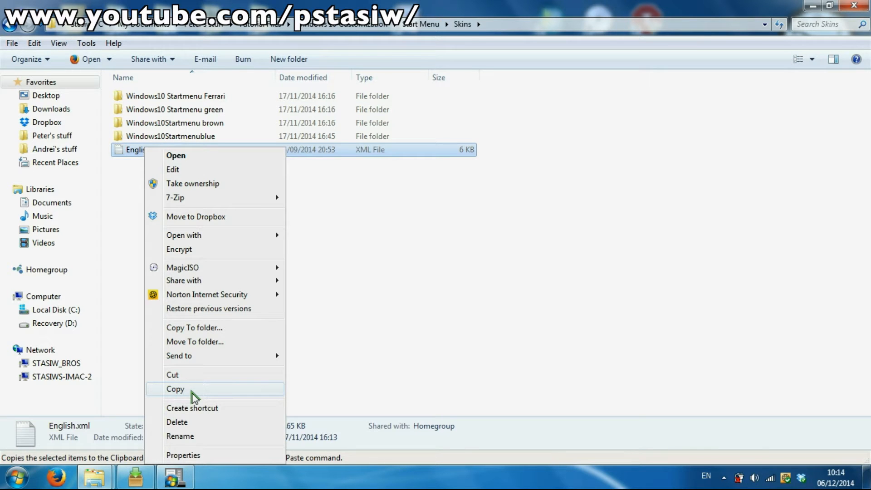
pyautogui.click(194, 390)
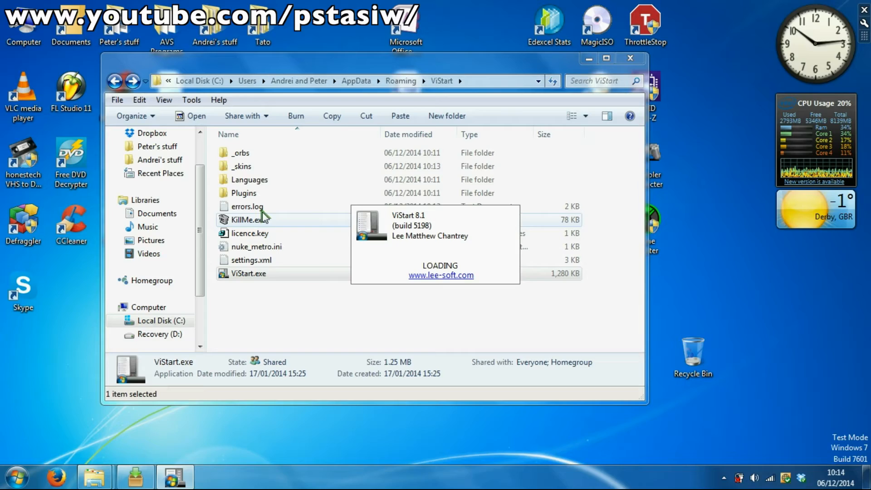
# Rename English.xml in ViStart's Languages folder to English_old.xml and paste the copied English.xml beside it
pyautogui.doubleClick(258, 180)
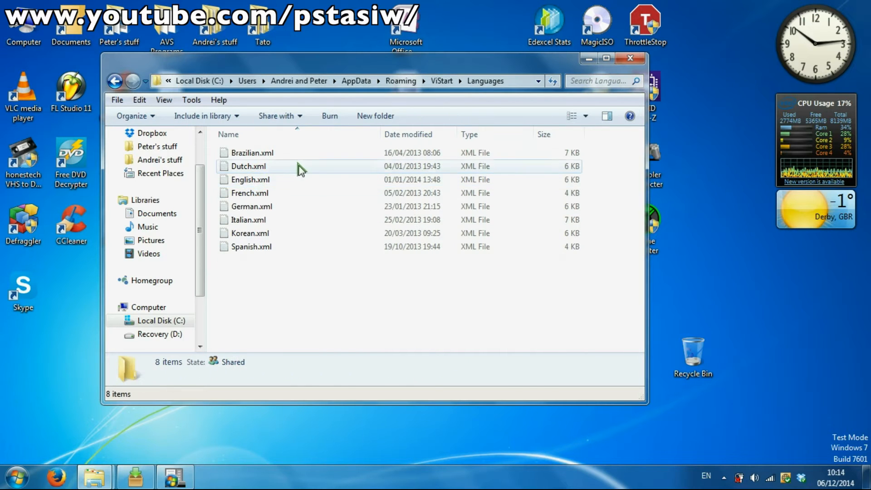
pyautogui.click(262, 181)
pyautogui.click(254, 181)
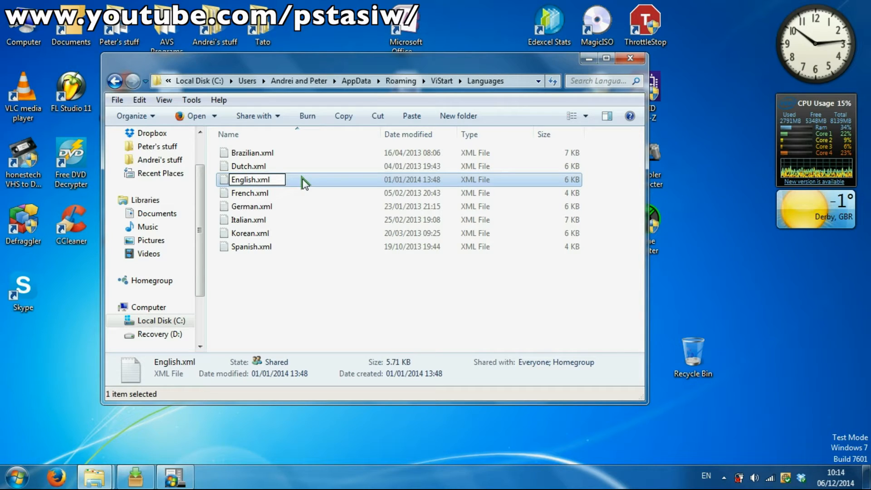
pyautogui.write('_old')
pyautogui.press('Return')
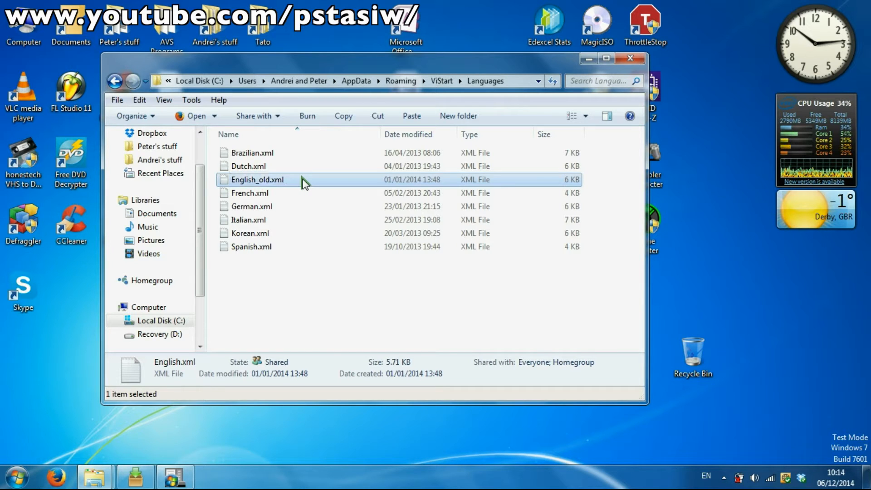
pyautogui.hotkey('ctrl', 'v')
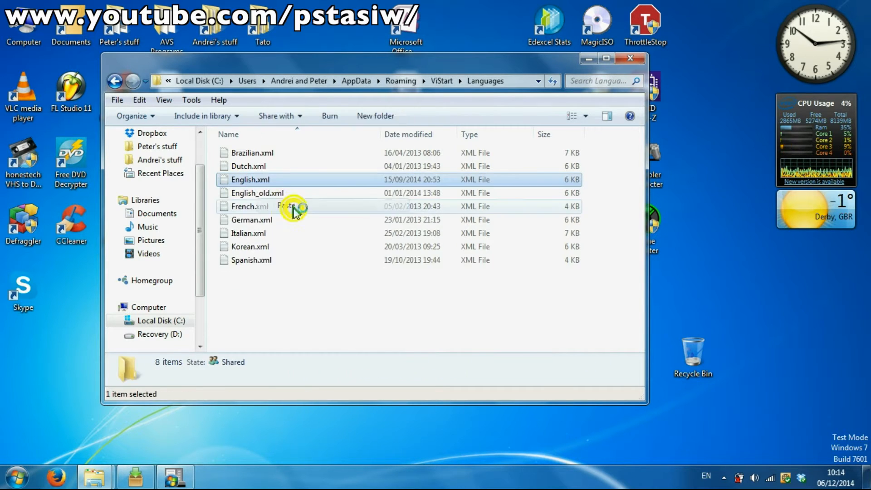
pyautogui.click(309, 308)
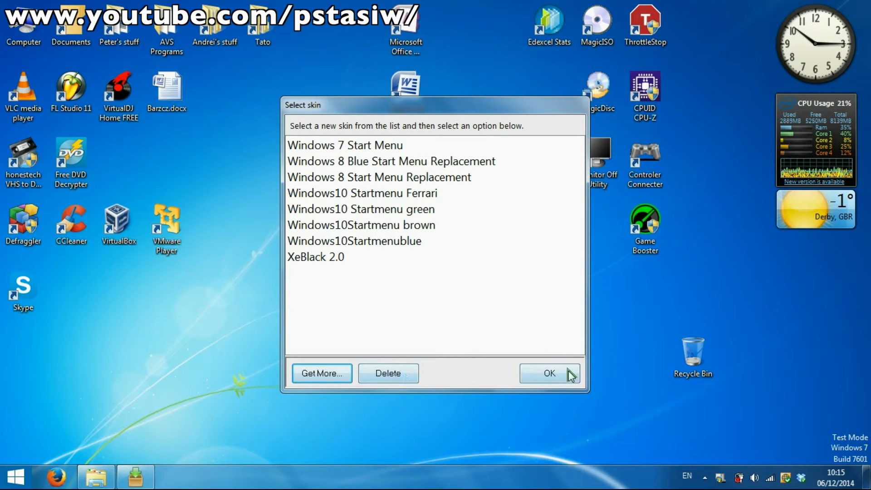
# Try the Windows10Startmenu brown skin, and look through ViStart's Style, Configure and Desktop options before closing them
pyautogui.click(406, 226)
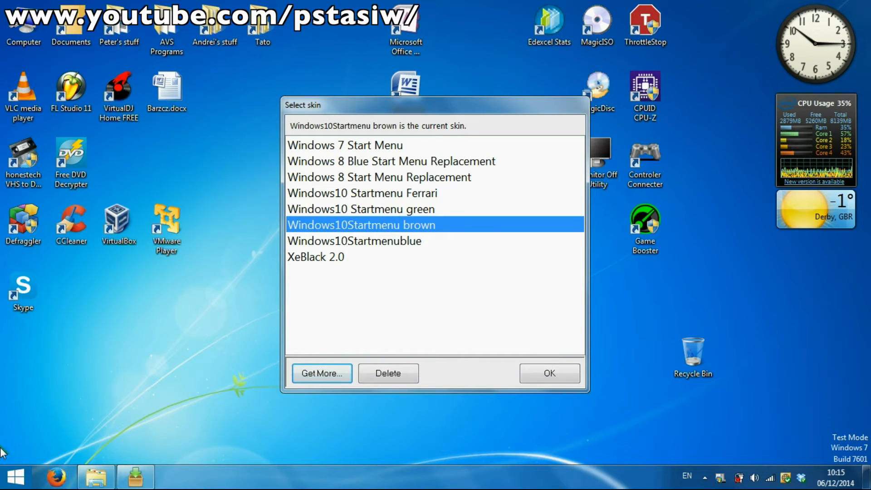
pyautogui.rightClick(22, 477)
pyautogui.click(86, 400)
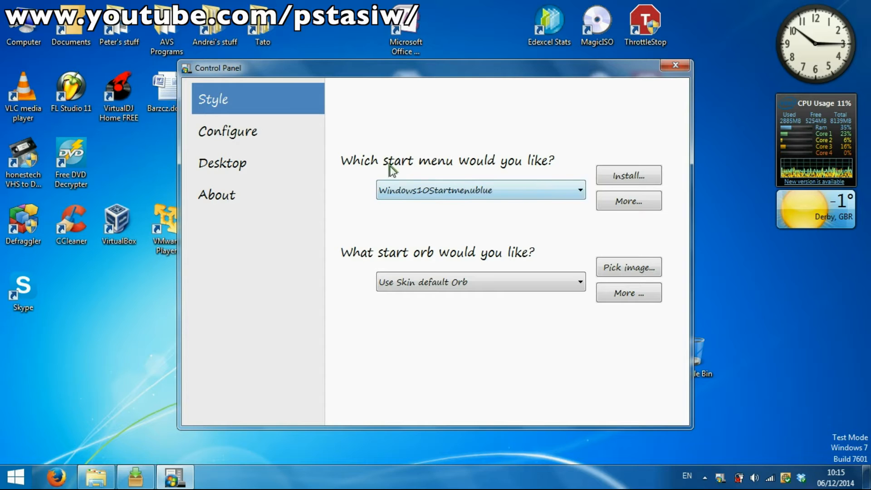
pyautogui.click(262, 130)
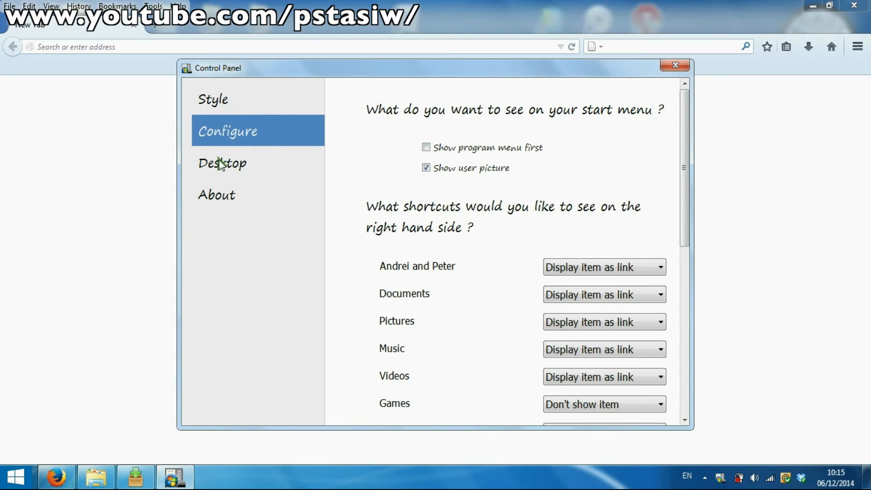
pyautogui.click(230, 190)
pyautogui.click(244, 164)
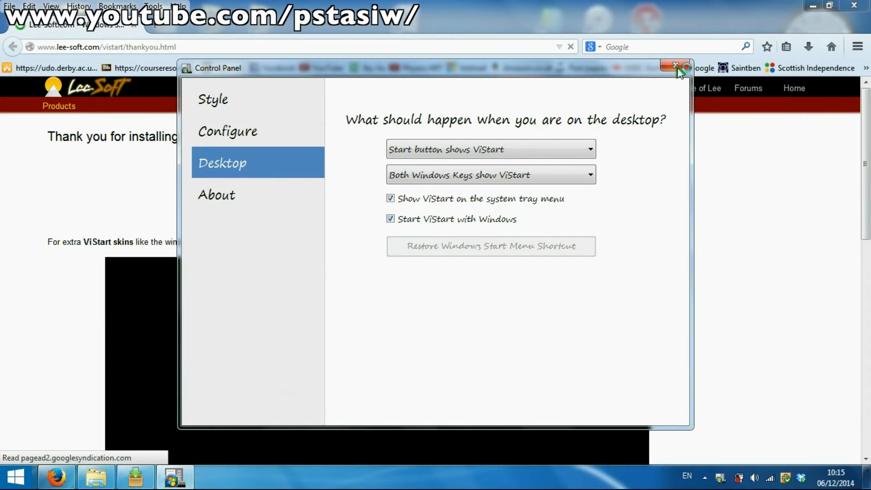
pyautogui.click(676, 67)
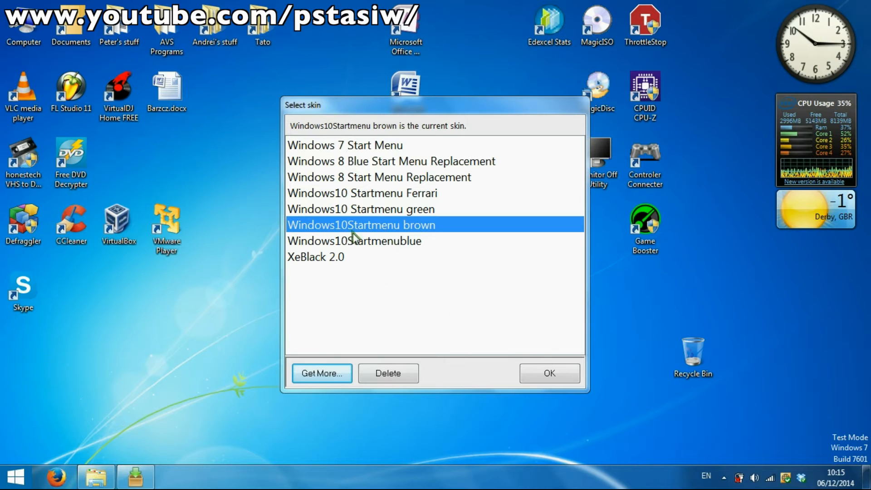
# Choose Windows10Startmenublue in the skin list and confirm it as the start menu skin
pyautogui.click(384, 241)
pyautogui.click(550, 374)
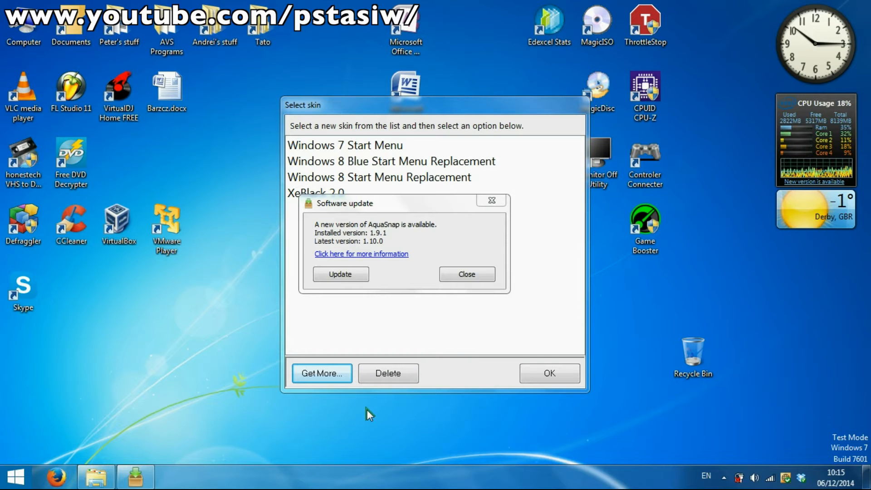
# Open the Start Orb folder inside the Windows 10 Customization folder
pyautogui.click(97, 478)
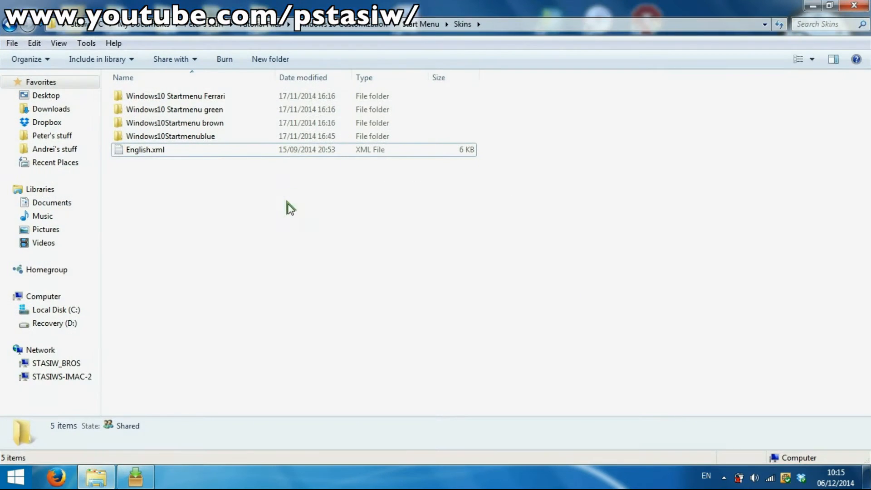
pyautogui.click(324, 26)
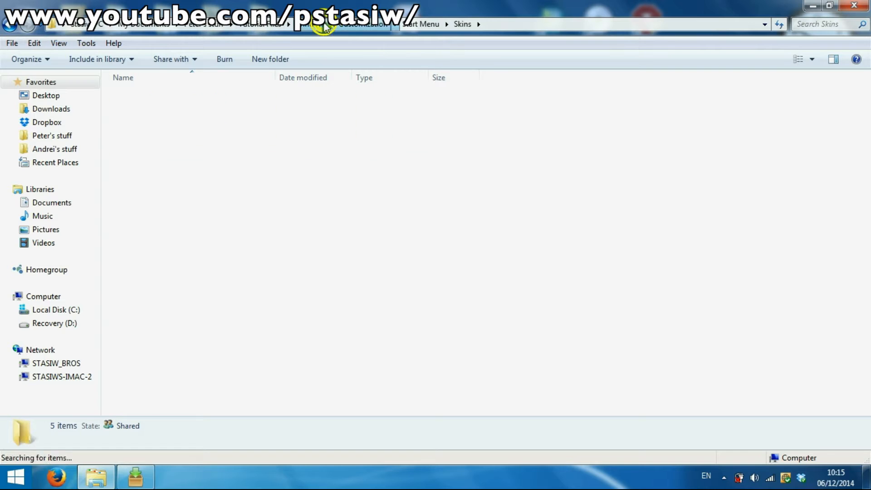
pyautogui.doubleClick(154, 246)
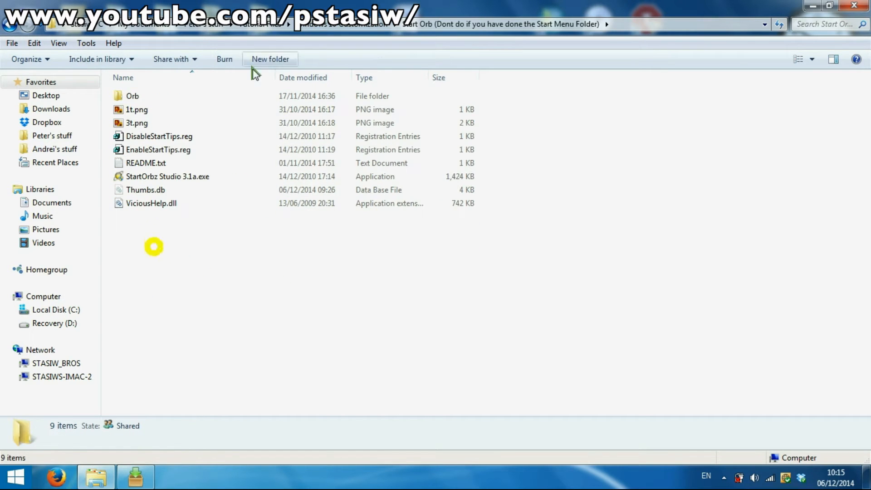
# Inspect the skinned start menu and its All Programs list, and close the menu
pyautogui.click(15, 478)
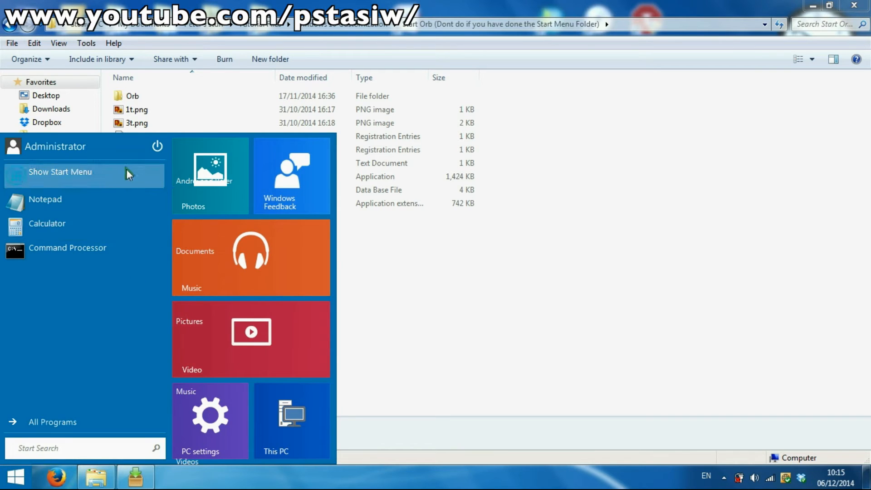
pyautogui.click(43, 423)
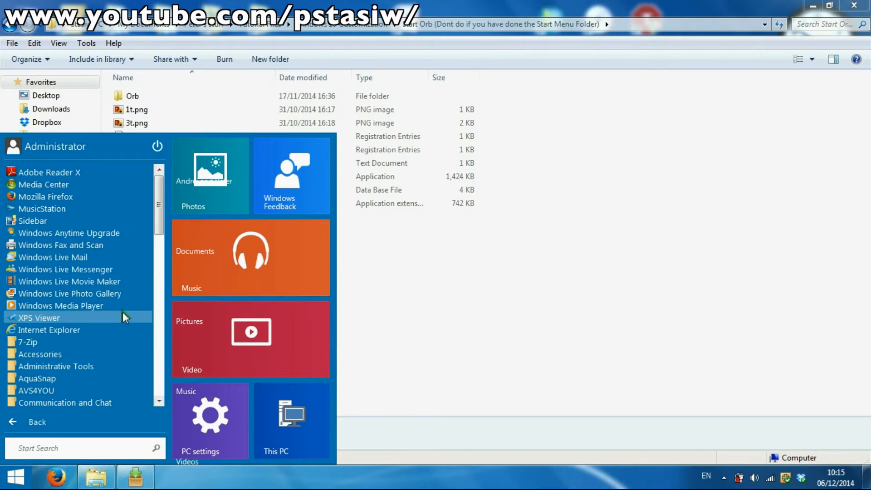
pyautogui.moveTo(154, 203); pyautogui.dragTo(163, 163)
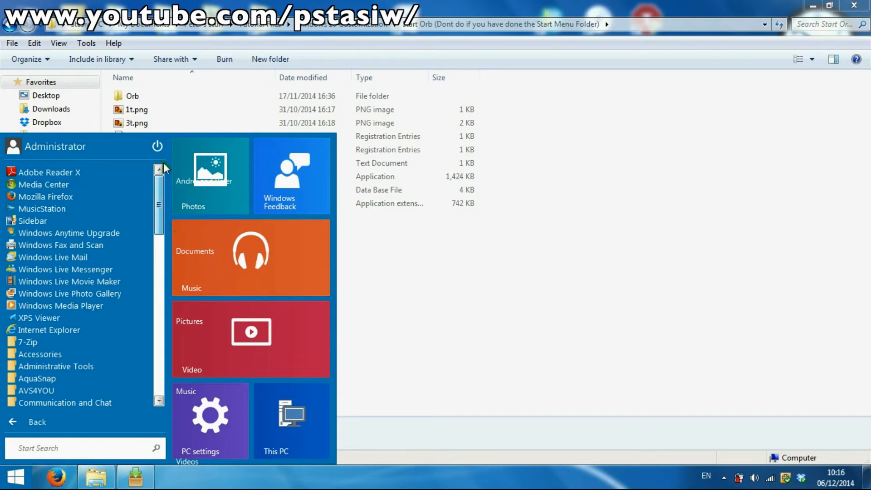
pyautogui.click(466, 277)
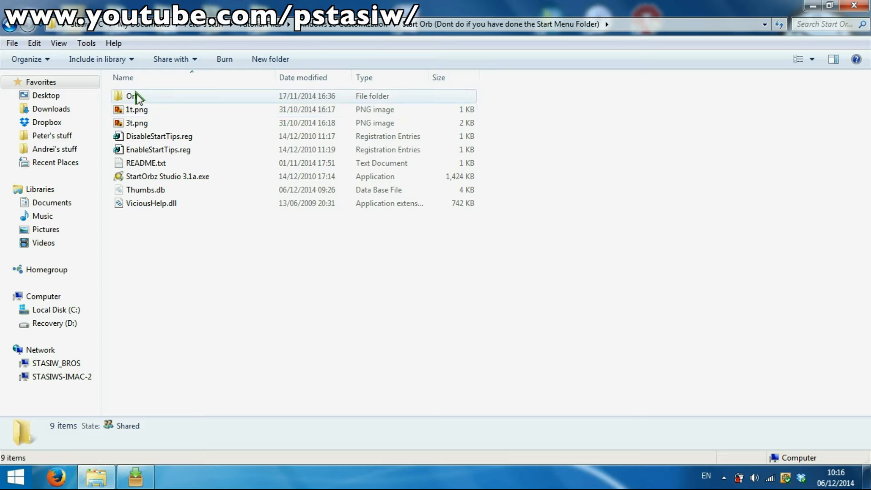
# Show the Start Orb folder's files as medium icons and examine the images in its Orb subfolder
pyautogui.click(141, 112)
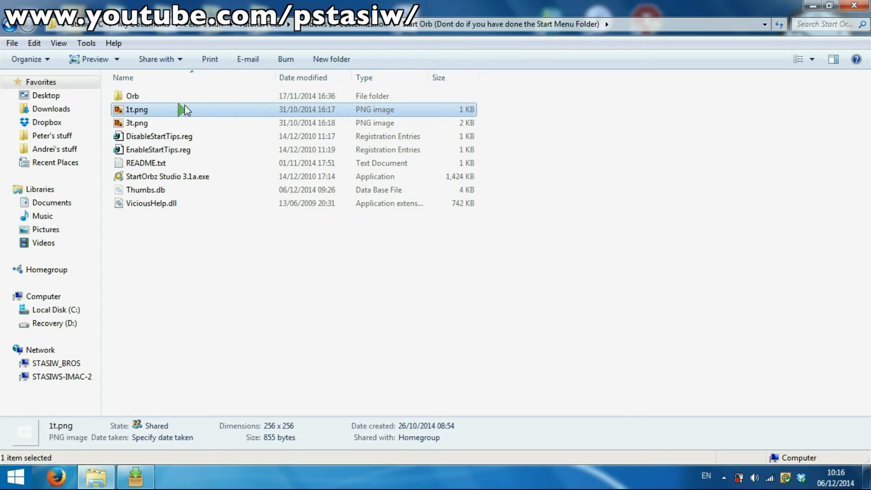
pyautogui.click(812, 59)
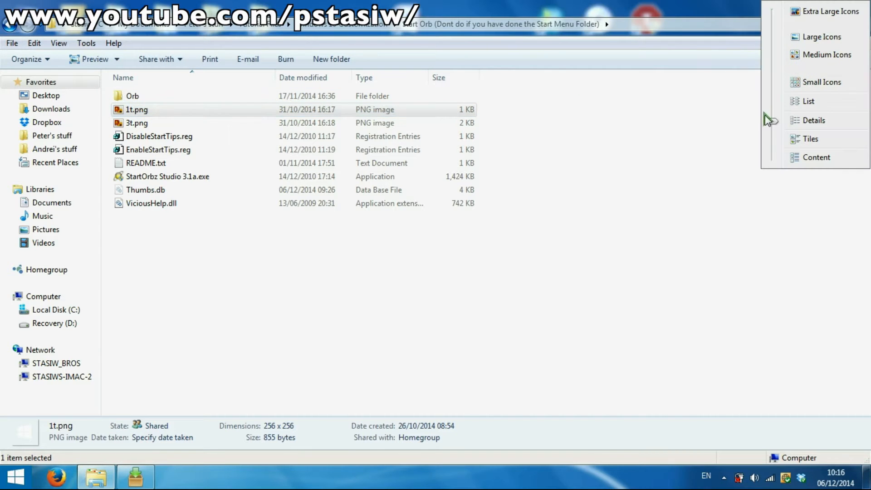
pyautogui.moveTo(772, 123); pyautogui.dragTo(774, 55)
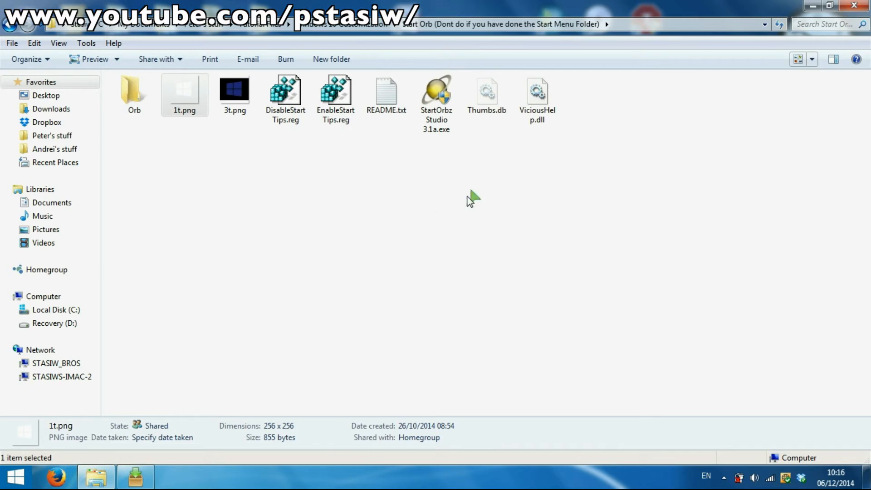
pyautogui.click(153, 134)
pyautogui.doubleClick(133, 93)
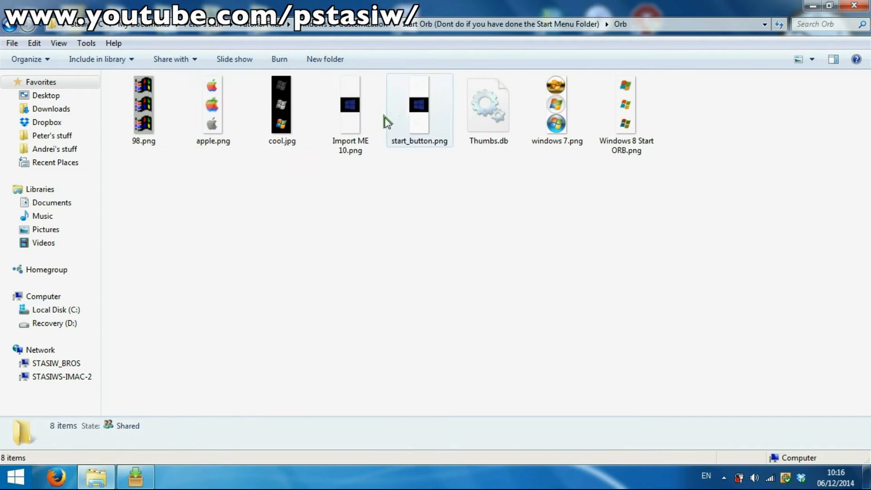
pyautogui.click(350, 106)
pyautogui.moveTo(356, 223); pyautogui.dragTo(349, 85)
pyautogui.click(317, 279)
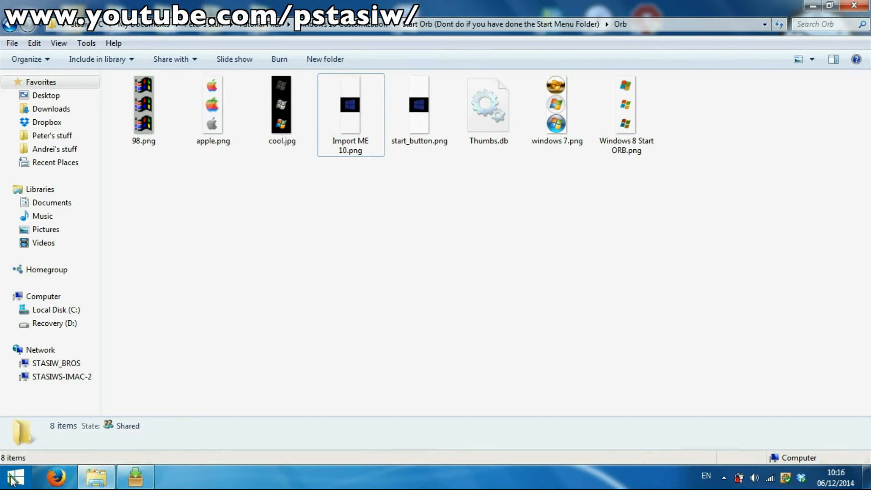
pyautogui.click(433, 250)
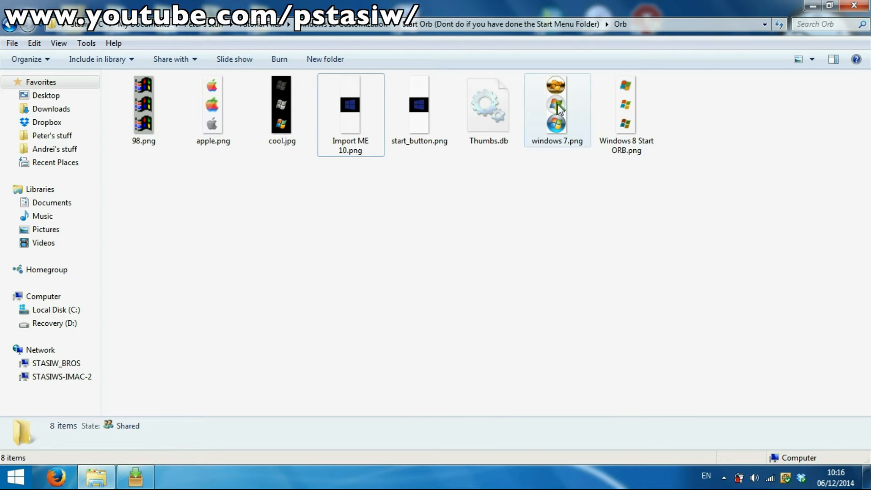
# Open the System Properties folder in Windows 10 Customization, read Instructions to change text.txt, and close the file
pyautogui.click(13, 26)
pyautogui.click(11, 26)
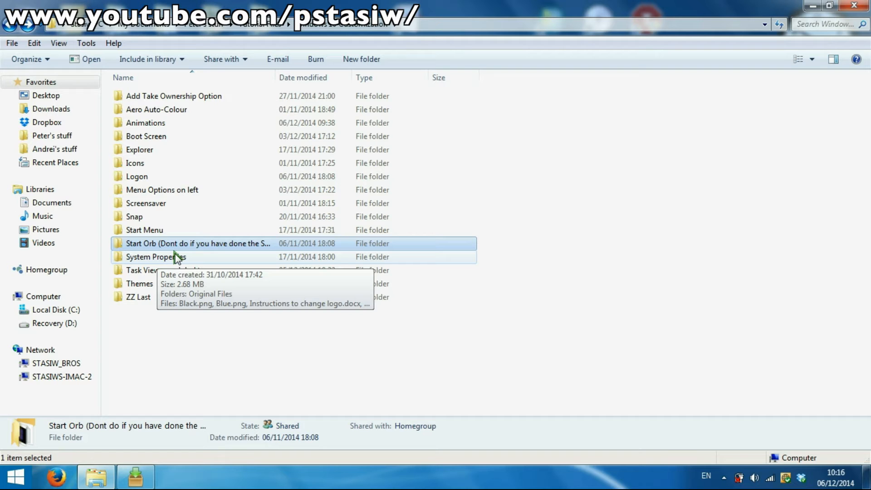
pyautogui.doubleClick(143, 257)
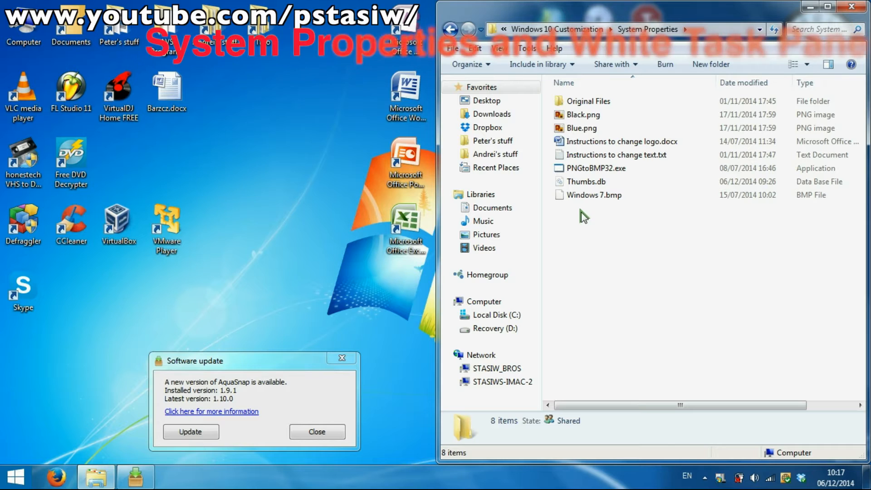
pyautogui.doubleClick(606, 156)
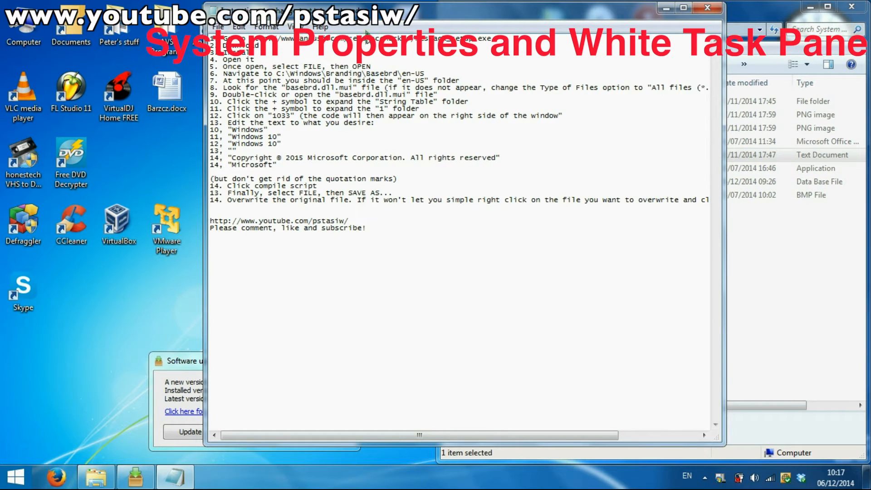
pyautogui.moveTo(507, 33); pyautogui.dragTo(295, 35)
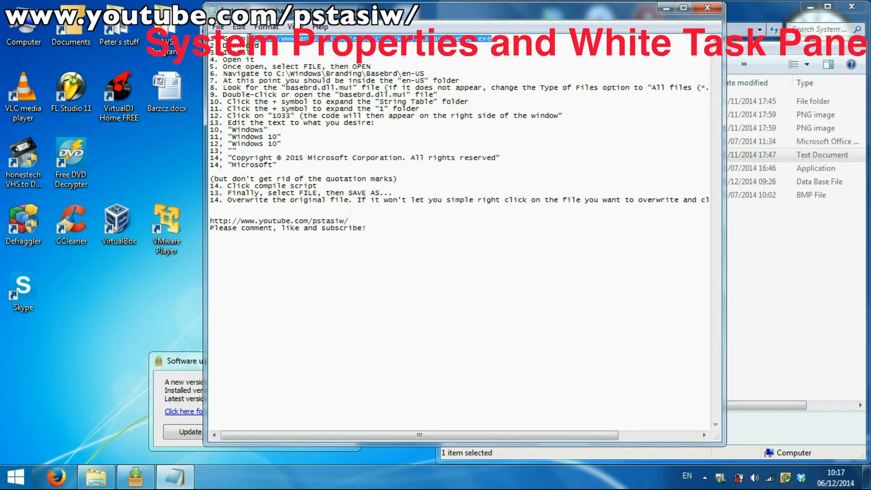
pyautogui.click(560, 74)
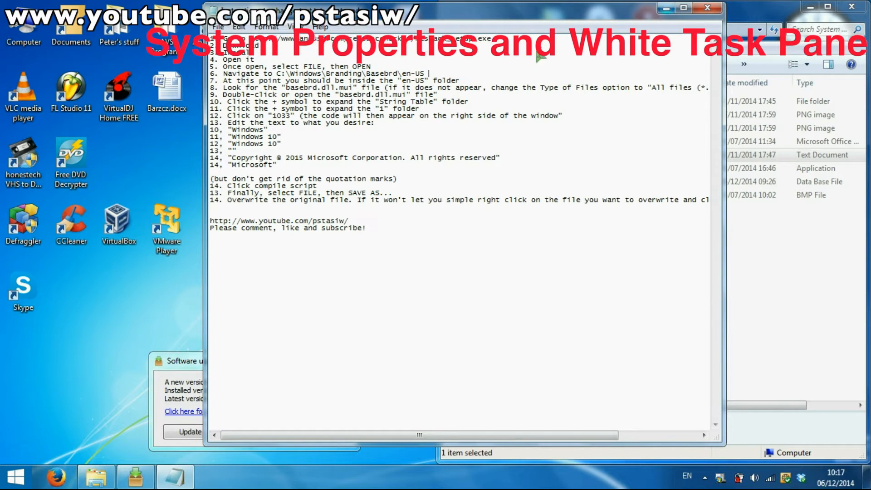
pyautogui.click(706, 9)
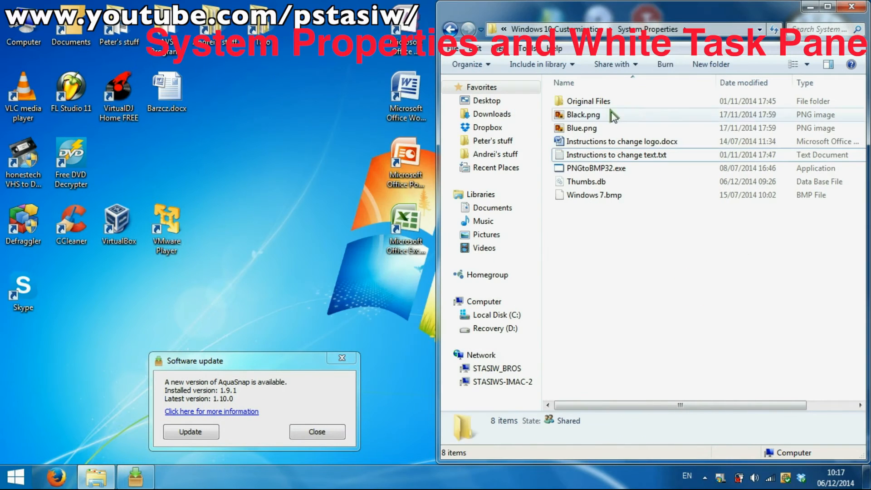
# Open the C:\Windows\Branding\Basebrd\en-US folder in a separate Explorer window
pyautogui.doubleClick(23, 25)
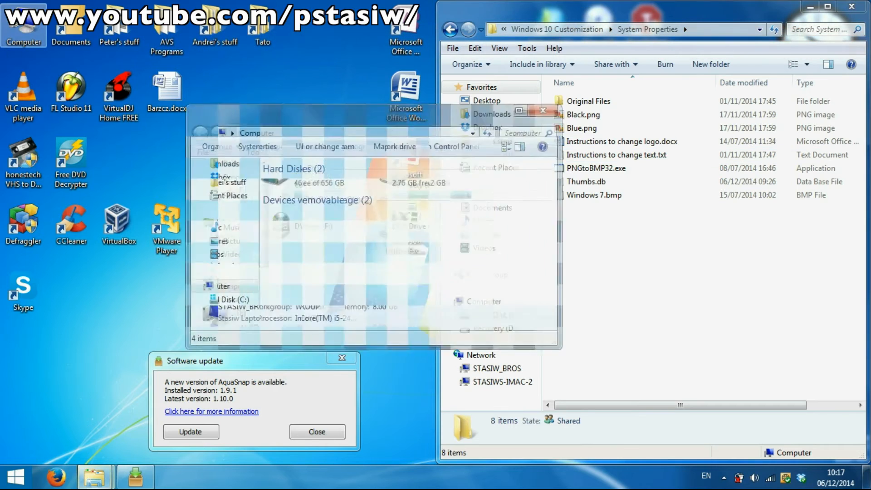
pyautogui.doubleClick(282, 178)
pyautogui.scroll(1, 270, 258)
pyautogui.scroll(-5, 271, 258)
pyautogui.doubleClick(265, 258)
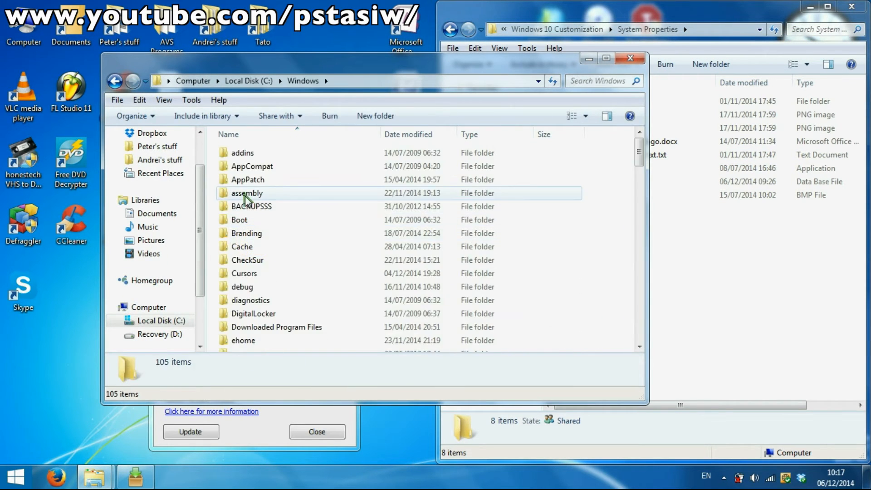
pyautogui.doubleClick(251, 233)
pyautogui.click(250, 154)
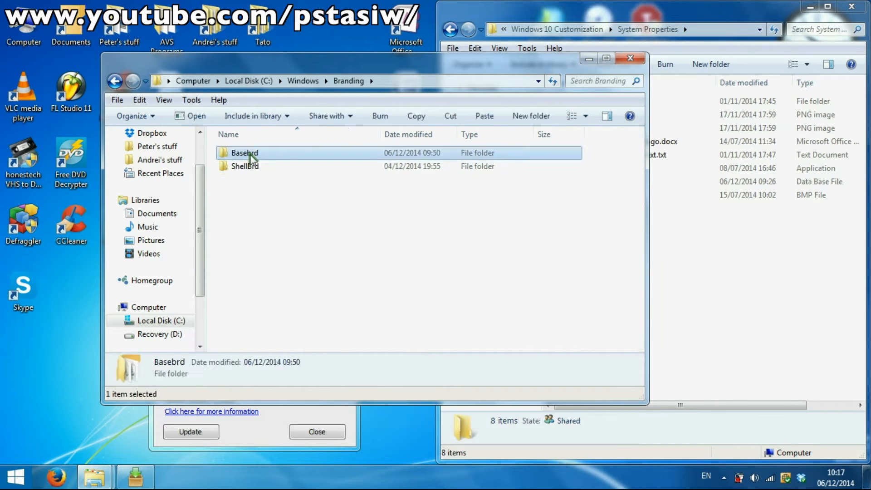
pyautogui.doubleClick(250, 155)
pyautogui.click(253, 152)
pyautogui.doubleClick(253, 152)
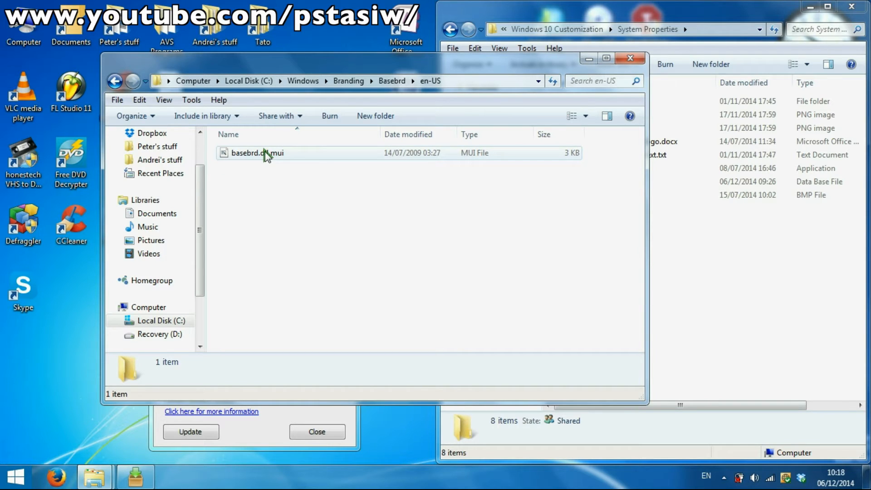
# Copy basebrd.dll.mui in the en-US folder
pyautogui.click(270, 154)
pyautogui.click(282, 152)
pyautogui.click(292, 188)
pyautogui.click(277, 151)
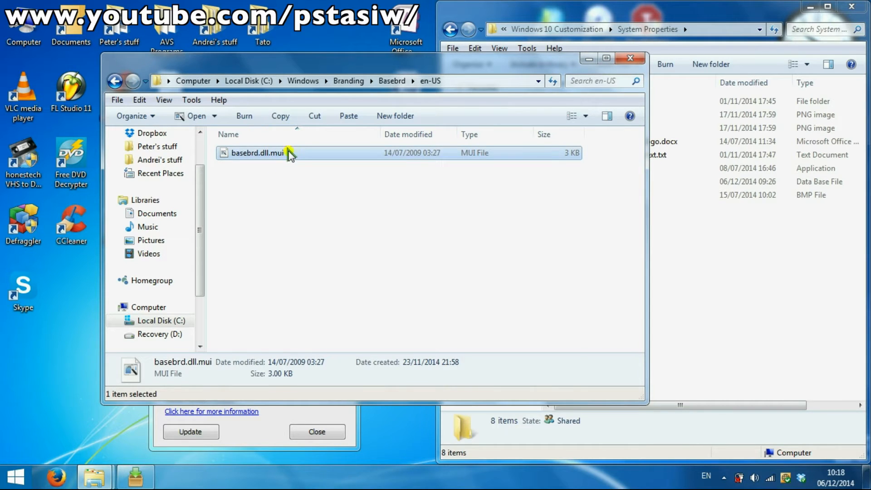
pyautogui.click(289, 152)
pyautogui.click(306, 198)
pyautogui.click(286, 154)
pyautogui.rightClick(281, 154)
pyautogui.click(313, 345)
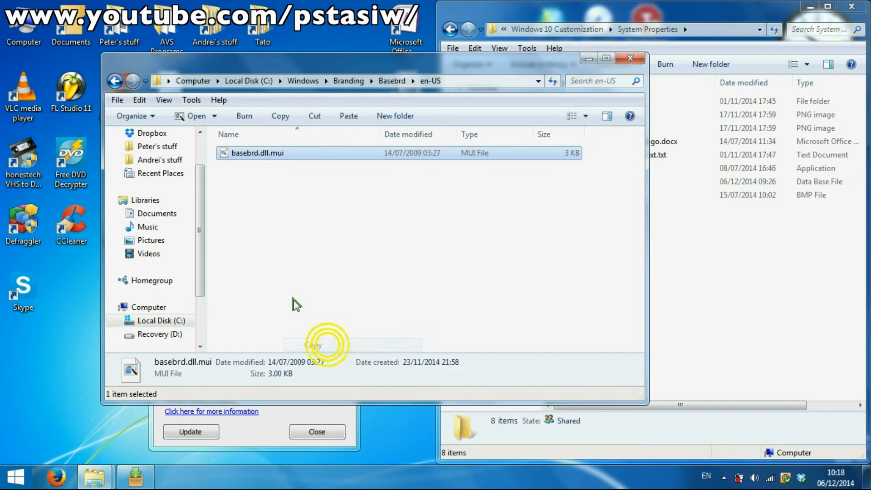
# Rename basebrd.dll.mui to basebrd.dll_old.mui, granting administrator permission
pyautogui.click(287, 154)
pyautogui.click(287, 154)
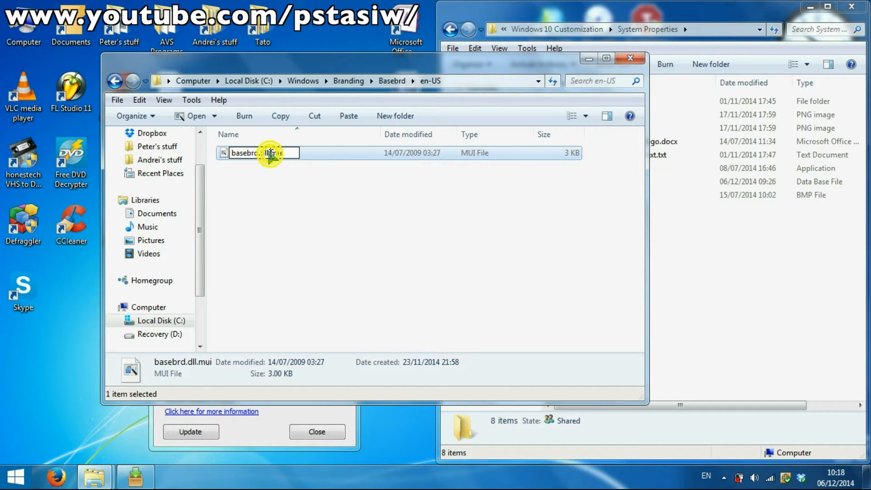
pyautogui.write('_old')
pyautogui.press('Return')
pyautogui.click(414, 291)
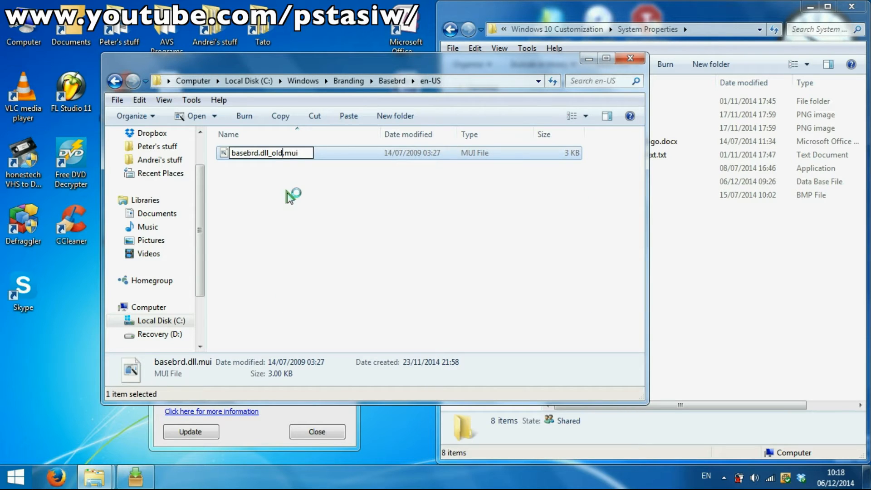
pyautogui.click(287, 193)
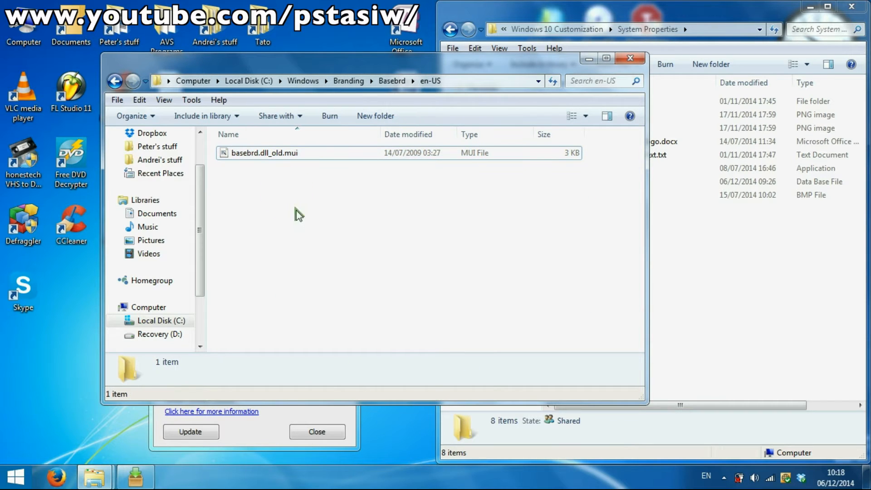
# Try to paste the previously copied file into the en-US folder
pyautogui.rightClick(287, 192)
pyautogui.click(318, 281)
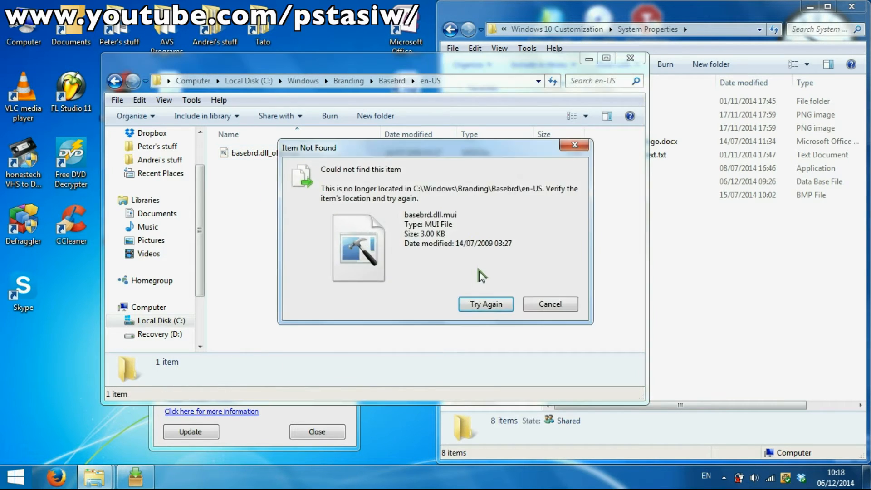
pyautogui.click(563, 310)
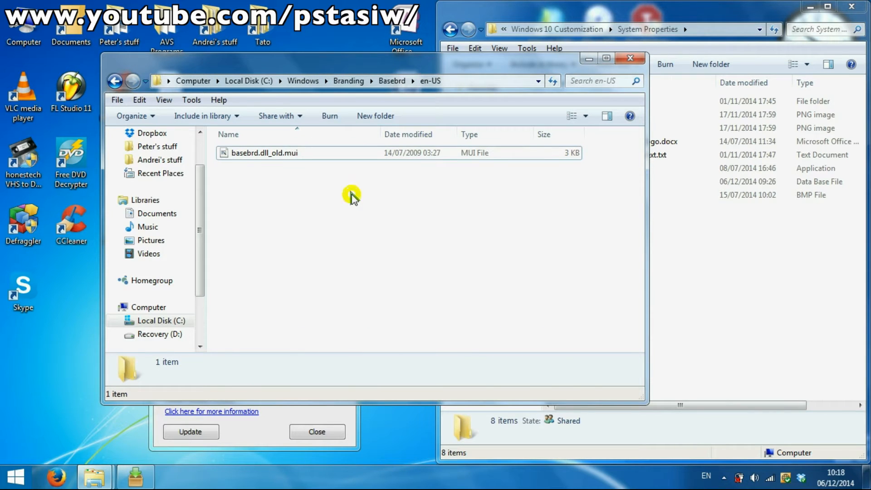
# Duplicate basebrd.dll_old.mui within the en-US folder, granting administrator permission
pyautogui.click(262, 154)
pyautogui.rightClick(268, 154)
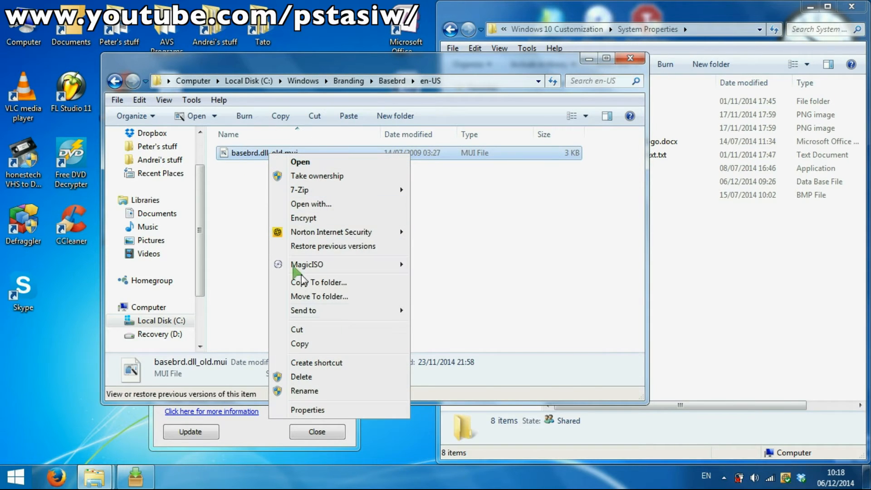
pyautogui.click(328, 350)
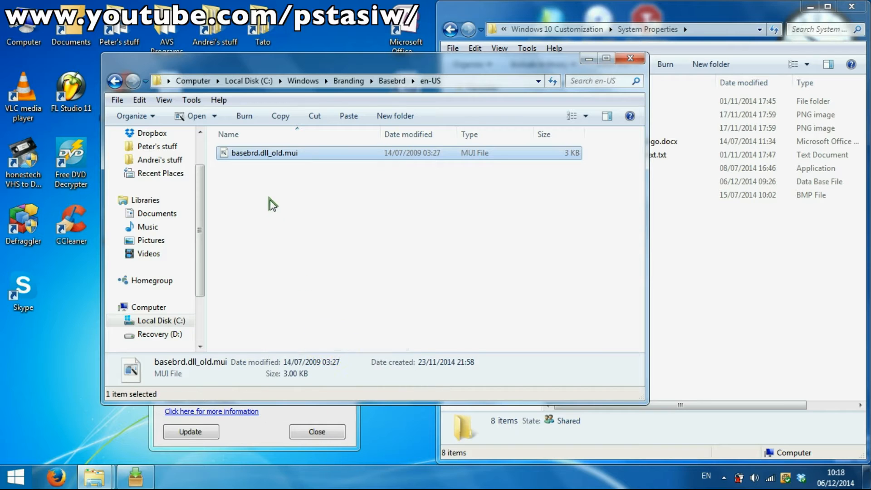
pyautogui.rightClick(270, 201)
pyautogui.click(304, 292)
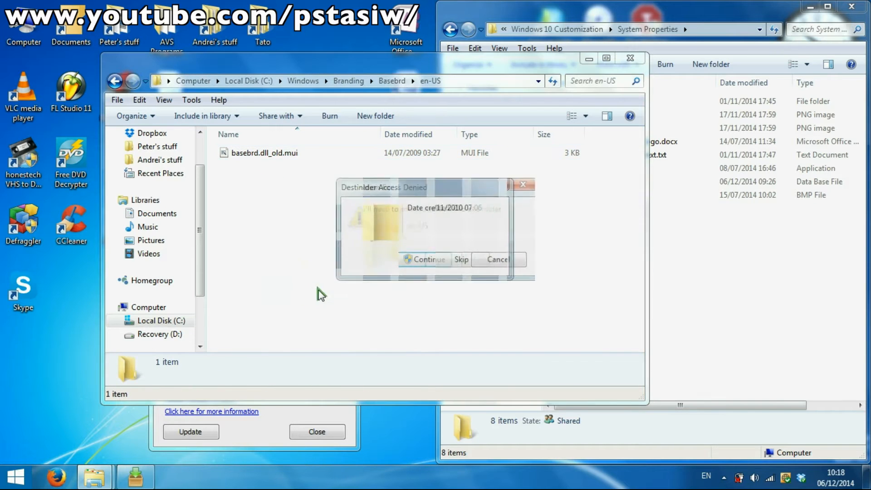
pyautogui.click(420, 287)
pyautogui.click(326, 235)
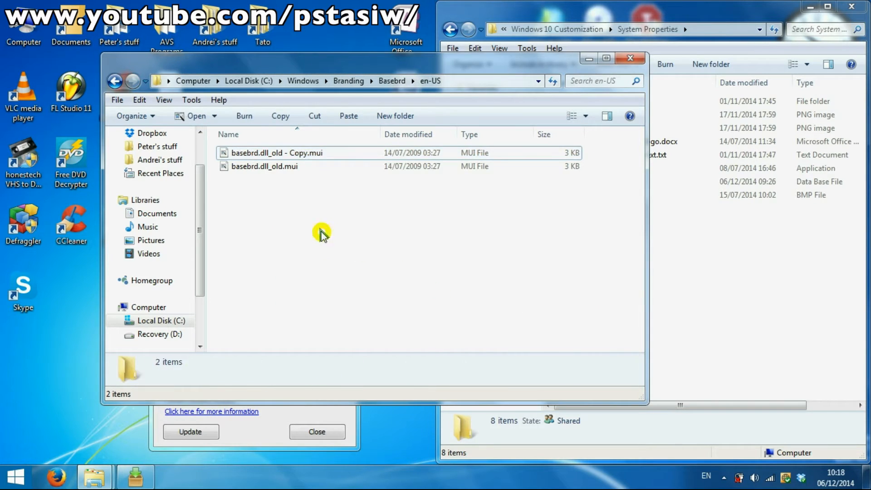
# Rename the duplicated file to basebrd.dll.mui with administrator permission
pyautogui.click(307, 153)
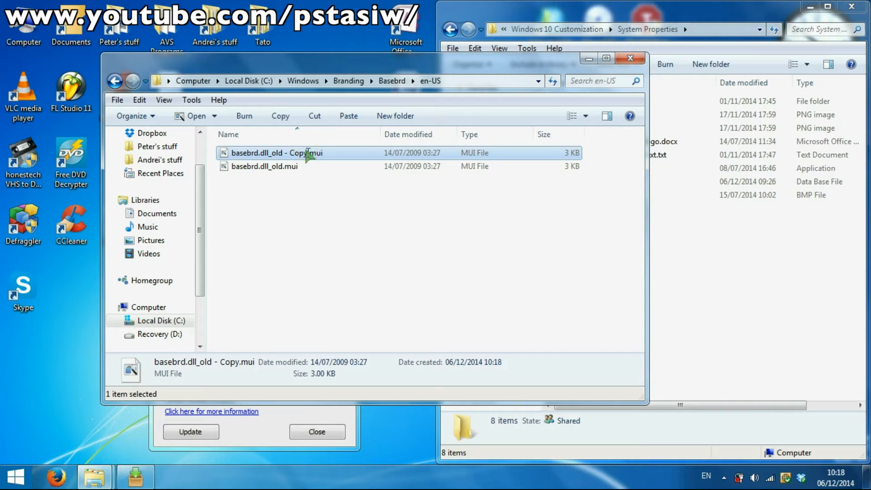
pyautogui.click(307, 153)
pyautogui.press('BackSpace')
pyautogui.press('BackSpace')
pyautogui.press('BackSpace')
pyautogui.press('BackSpace')
pyautogui.press('BackSpace')
pyautogui.press('BackSpace')
pyautogui.press('BackSpace')
pyautogui.press('BackSpace')
pyautogui.press('BackSpace')
pyautogui.press('BackSpace')
pyautogui.press('BackSpace')
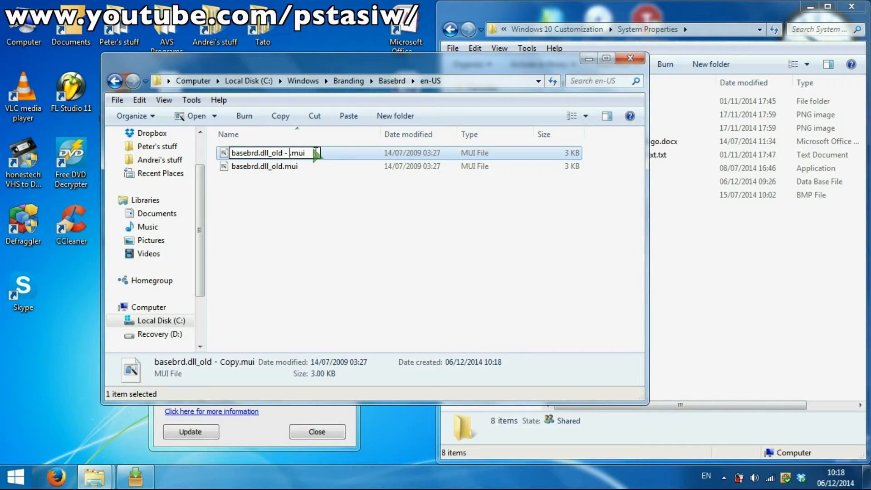
pyautogui.press('Return')
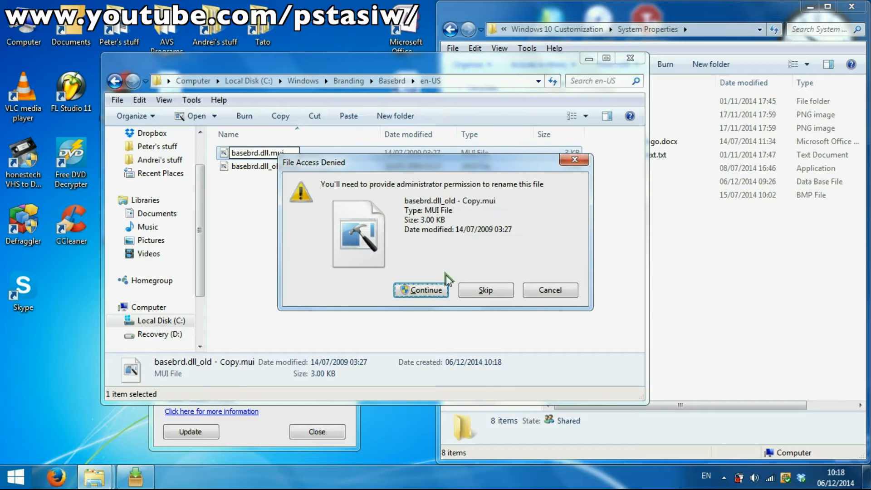
pyautogui.click(402, 289)
# Open basebrd.dll.mui in Resource Hacker and display entry 1033 in String Table folder 1
pyautogui.rightClick(264, 158)
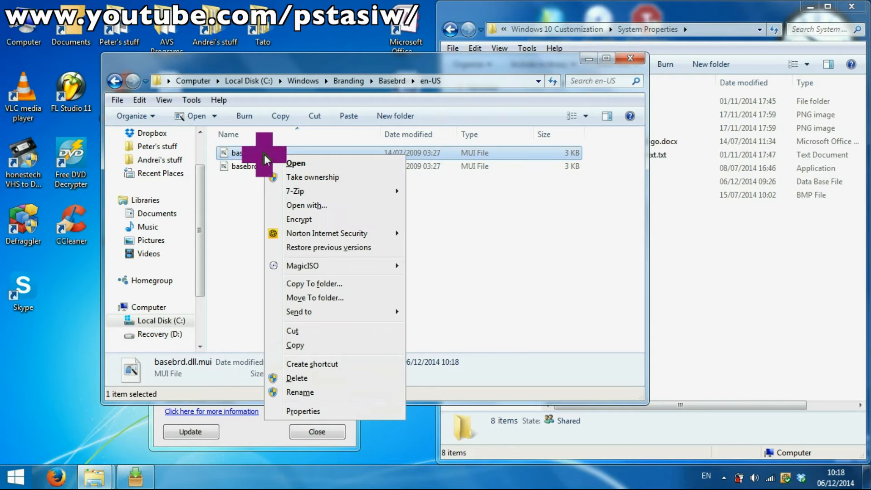
pyautogui.click(310, 164)
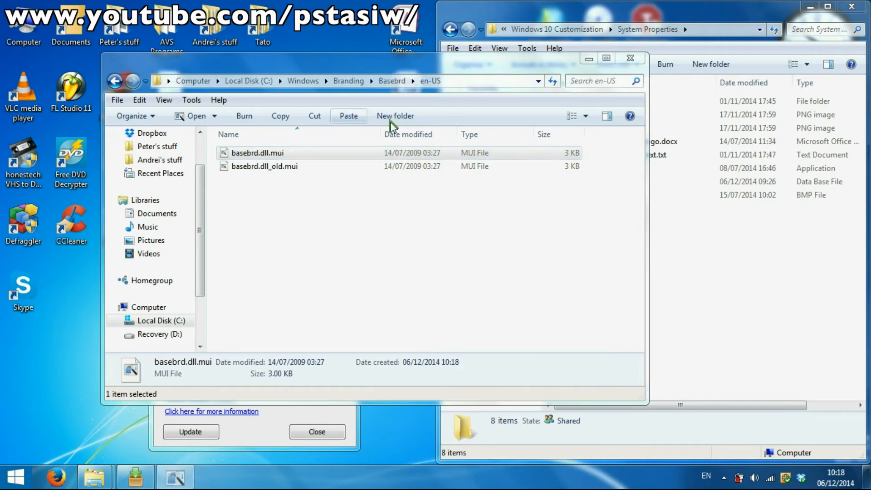
pyautogui.click(6, 46)
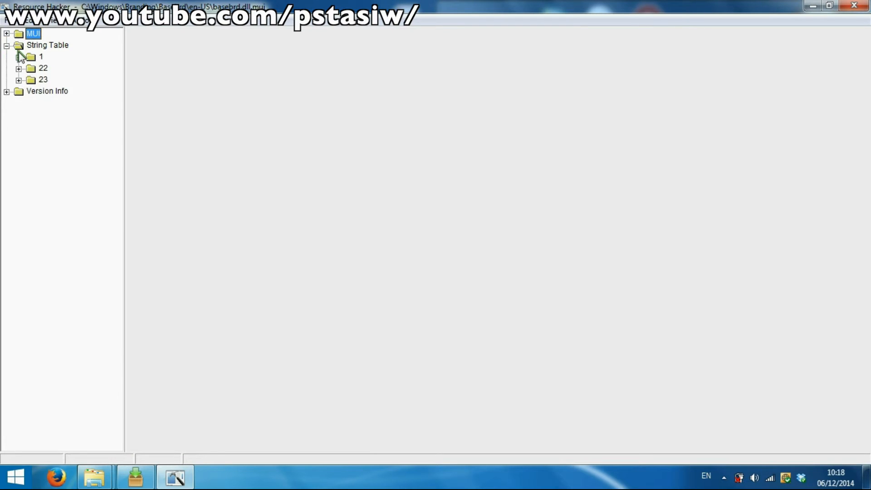
pyautogui.click(19, 57)
pyautogui.click(56, 68)
pyautogui.click(261, 121)
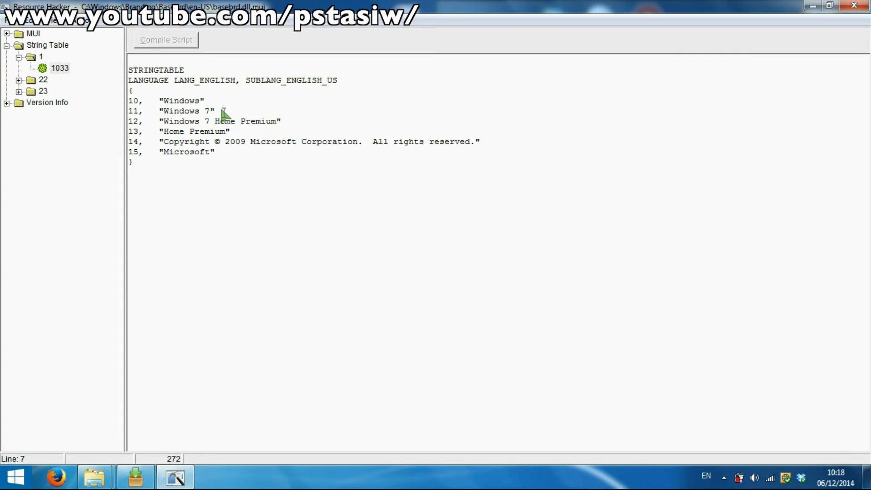
# Change strings 11 and 12 to "Windows 10"
pyautogui.click(209, 111)
pyautogui.press('BackSpace')
pyautogui.moveTo(276, 121); pyautogui.dragTo(206, 121)
pyautogui.write('10')
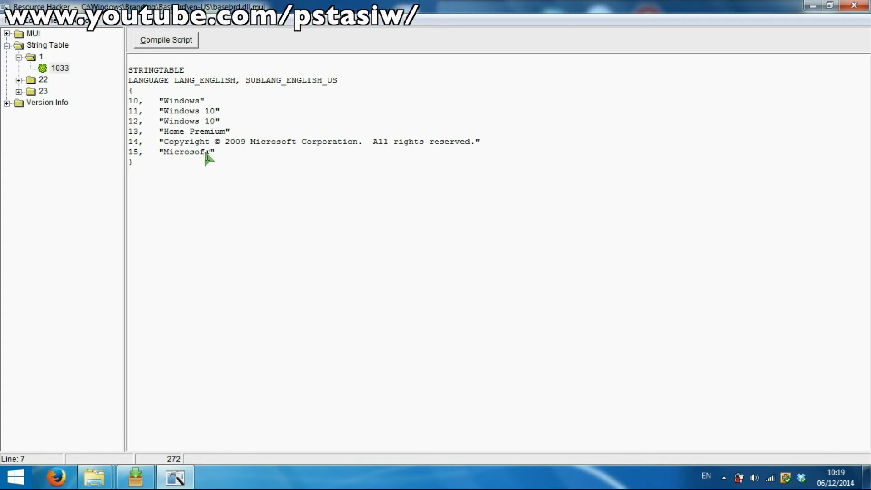
# Remove the string 13 "Home Premium" line, set the copyright year to 2015 and compile the script
pyautogui.moveTo(230, 131); pyautogui.dragTo(164, 132)
pyautogui.click(226, 131)
pyautogui.click(258, 142)
pyautogui.click(247, 142)
pyautogui.press('BackSpace')
pyautogui.press('BackSpace')
pyautogui.write('15')
pyautogui.click(167, 39)
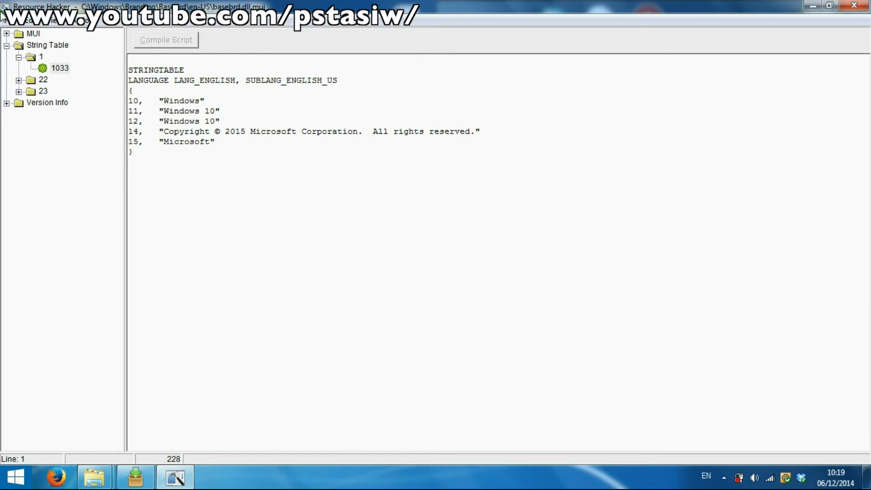
# Try to save the modified basebrd.dll.mui, and close Resource Hacker without saving the changes
pyautogui.click(6, 20)
pyautogui.click(39, 55)
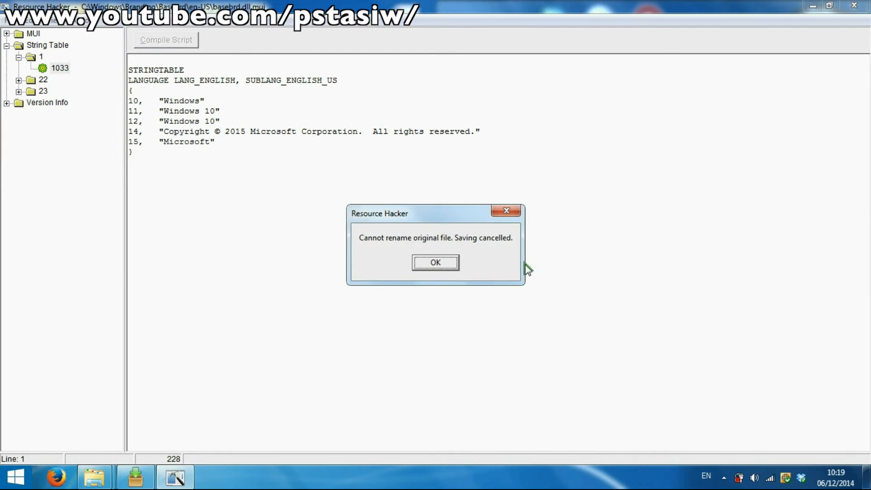
pyautogui.click(454, 262)
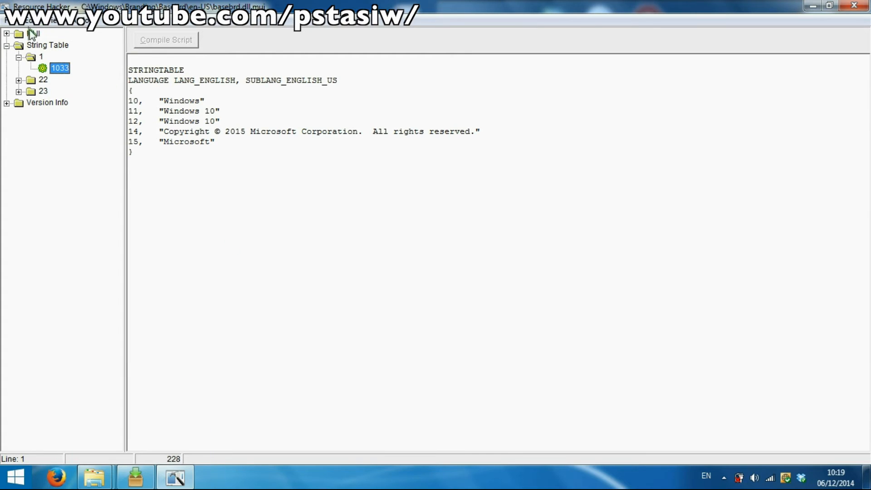
pyautogui.click(854, 6)
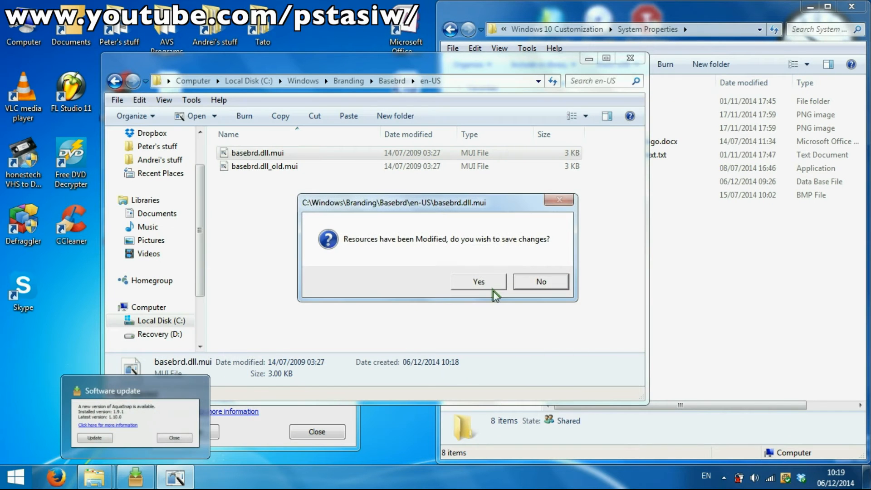
pyautogui.click(556, 282)
# Search the start menu for Resource Hacker and run it as administrator
pyautogui.click(15, 477)
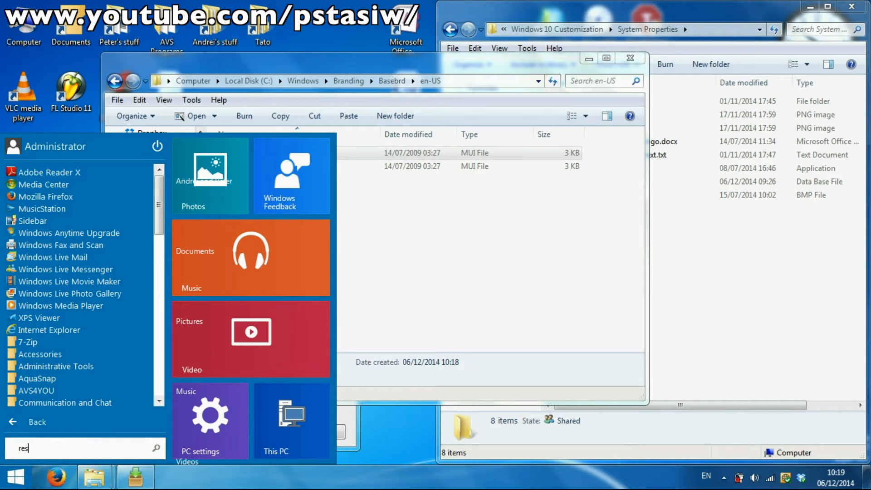
pyautogui.write('resourse')
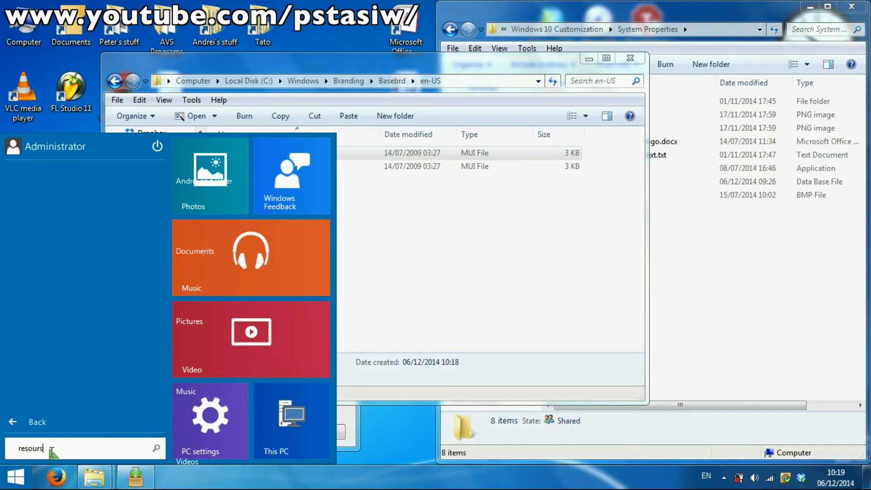
pyautogui.press('BackSpace')
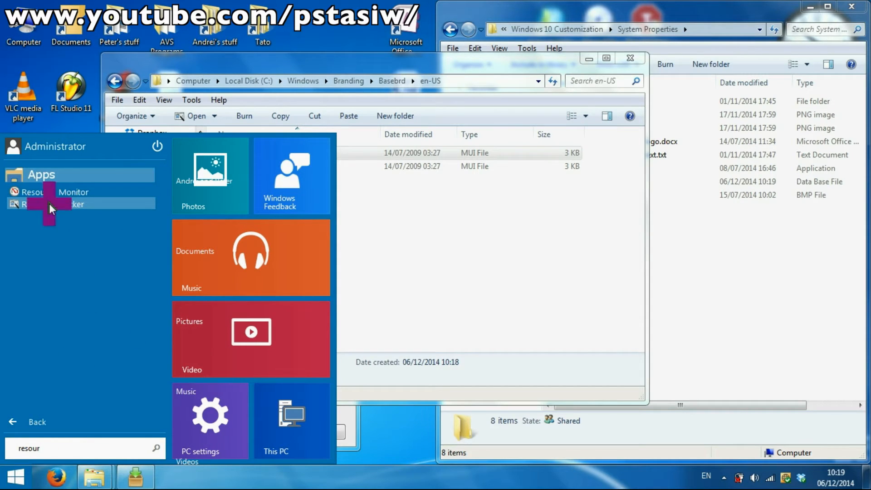
pyautogui.rightClick(49, 204)
pyautogui.click(81, 225)
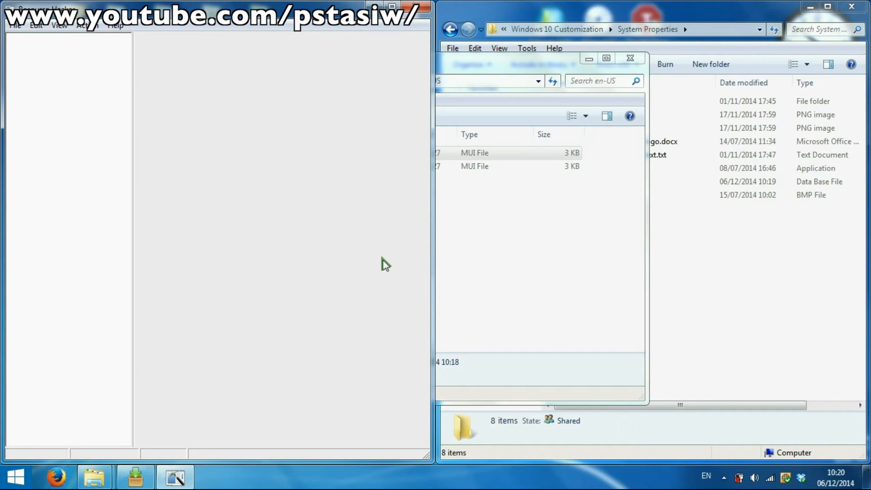
# Open basebrd.dll.mui from the en-US folder using the All files filter, and display entry 1033 in String Table folder 1
pyautogui.click(14, 27)
pyautogui.click(36, 40)
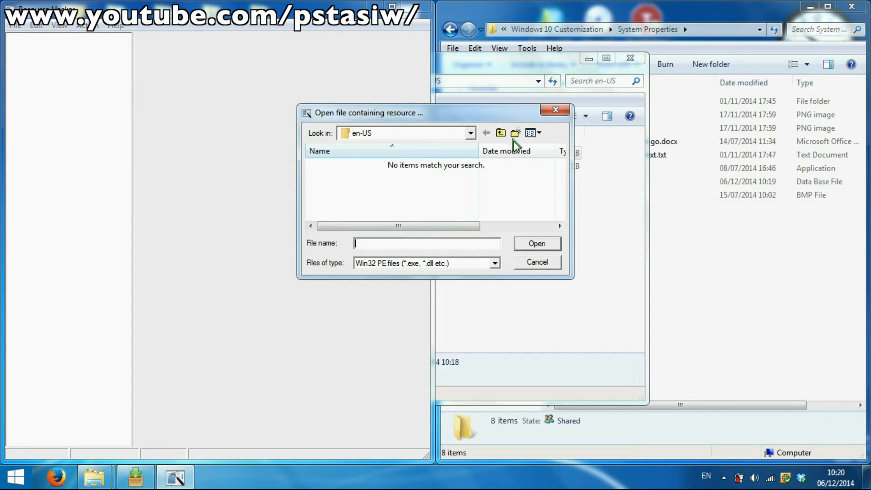
pyautogui.click(410, 263)
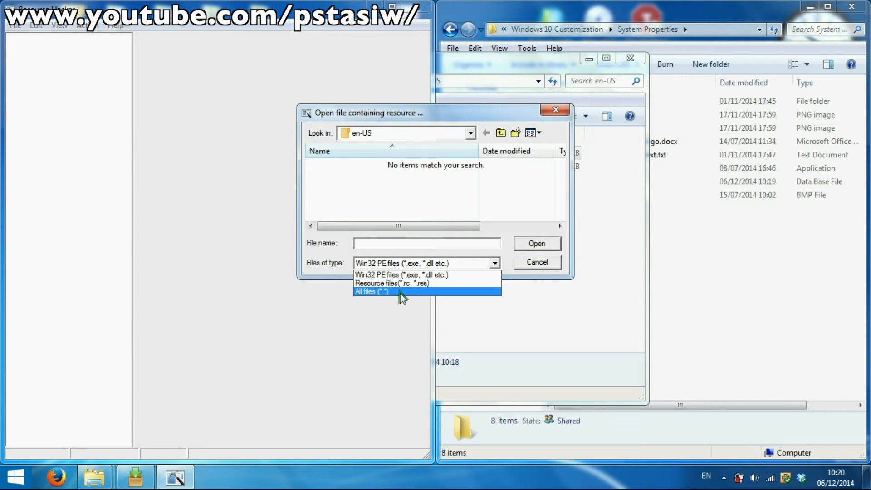
pyautogui.click(403, 292)
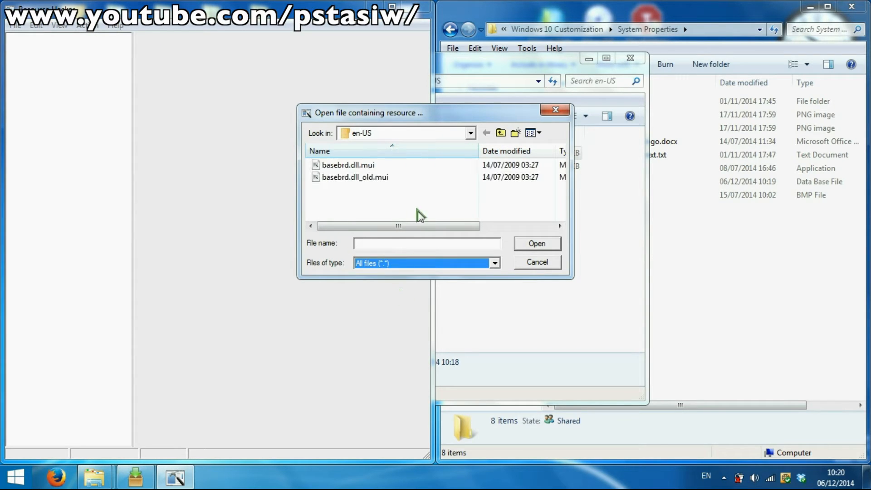
pyautogui.click(363, 167)
pyautogui.click(537, 246)
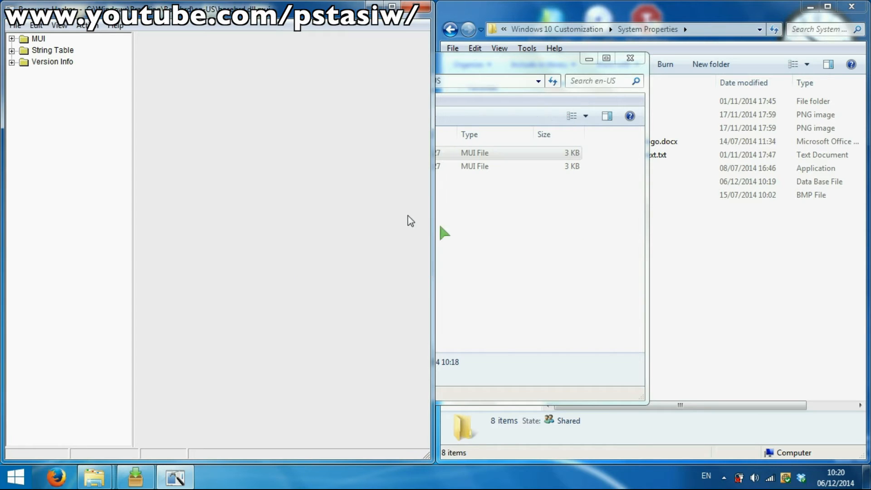
pyautogui.click(12, 50)
pyautogui.click(24, 62)
pyautogui.click(63, 73)
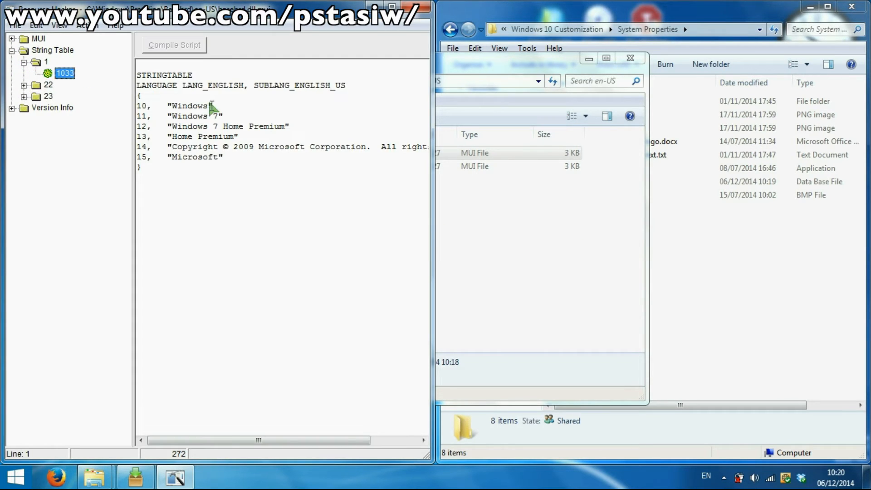
# Change strings 11 and 12 to "Windows 10" and remove the string 13 "Home Premium" line
pyautogui.click(219, 119)
pyautogui.press('BackSpace')
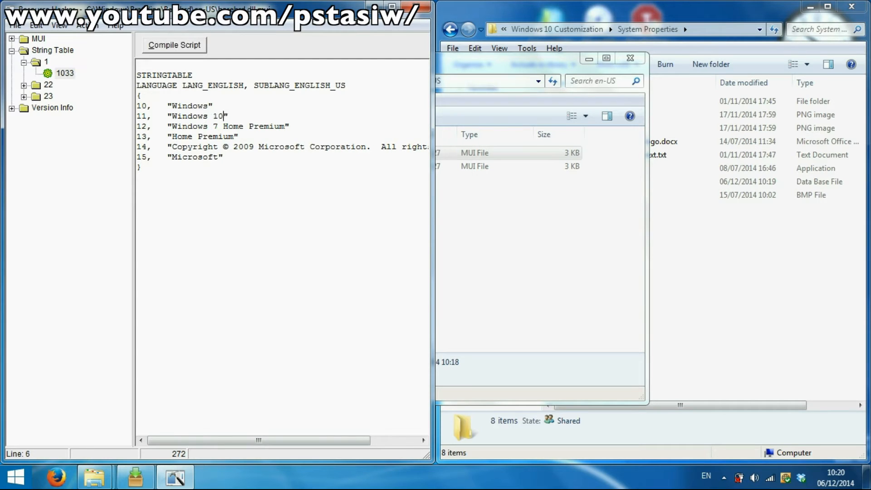
pyautogui.moveTo(213, 126); pyautogui.dragTo(172, 138)
pyautogui.write('10')
pyautogui.press('BackSpace')
# Set the copyright year in string 14 to 2015 and compile the script
pyautogui.moveTo(249, 150); pyautogui.dragTo(246, 150)
pyautogui.press('BackSpace')
pyautogui.write('5')
pyautogui.click(182, 50)
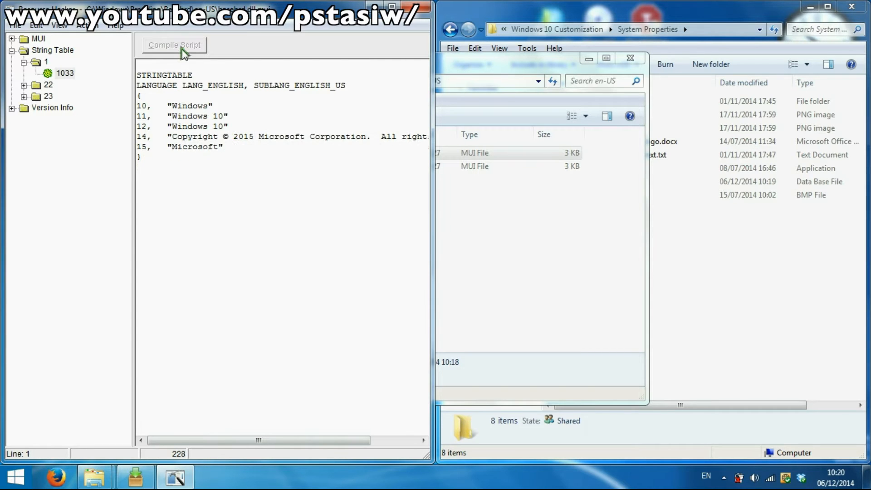
# Save the modified basebrd.dll.mui and close Resource Hacker
pyautogui.click(18, 26)
pyautogui.click(47, 59)
pyautogui.click(415, 6)
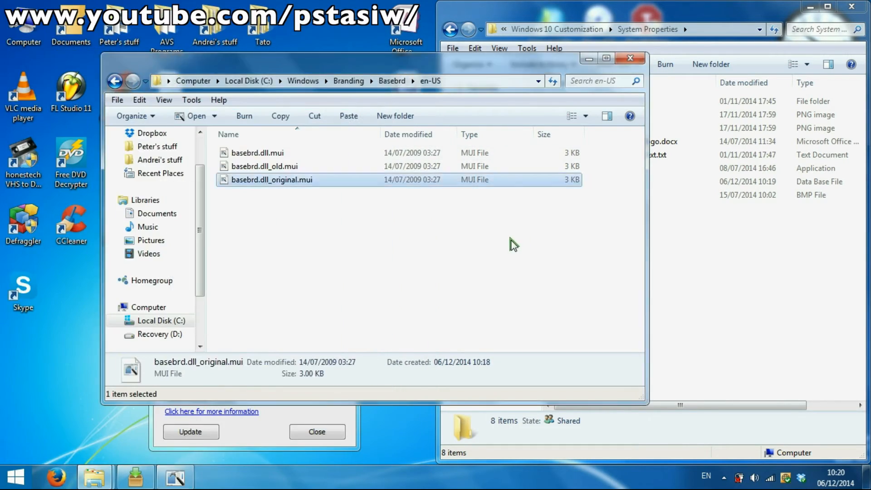
# Open basebrd.dll.mui in Resource Hacker, check the edited strings under String Table 1 entry 1033, and close it
pyautogui.click(258, 155)
pyautogui.rightClick(260, 156)
pyautogui.click(272, 161)
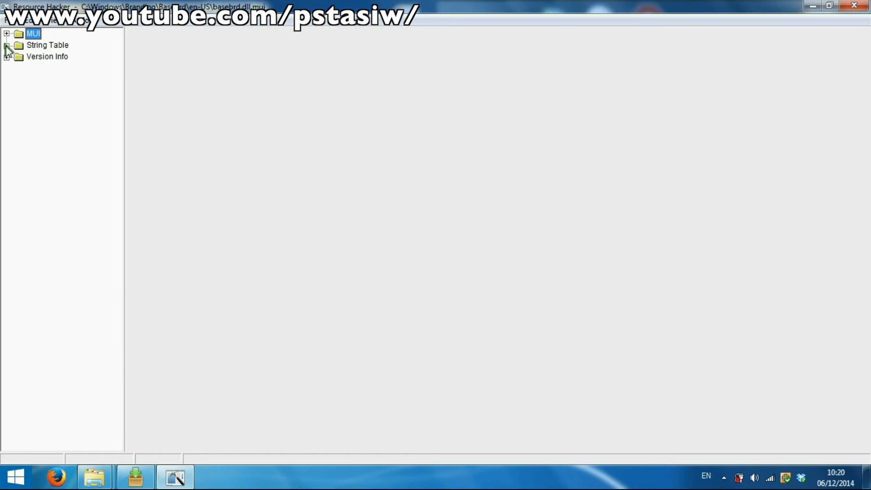
pyautogui.click(6, 45)
pyautogui.click(18, 57)
pyautogui.click(59, 68)
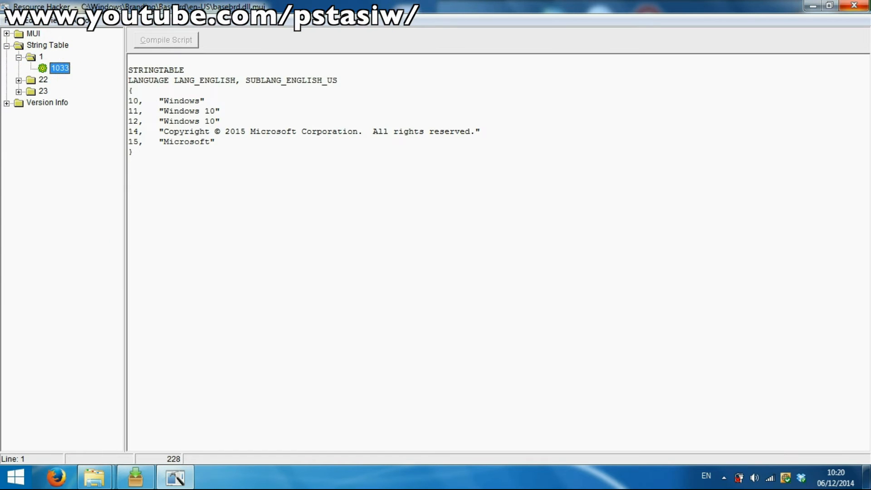
pyautogui.click(855, 5)
pyautogui.click(363, 180)
pyautogui.click(326, 237)
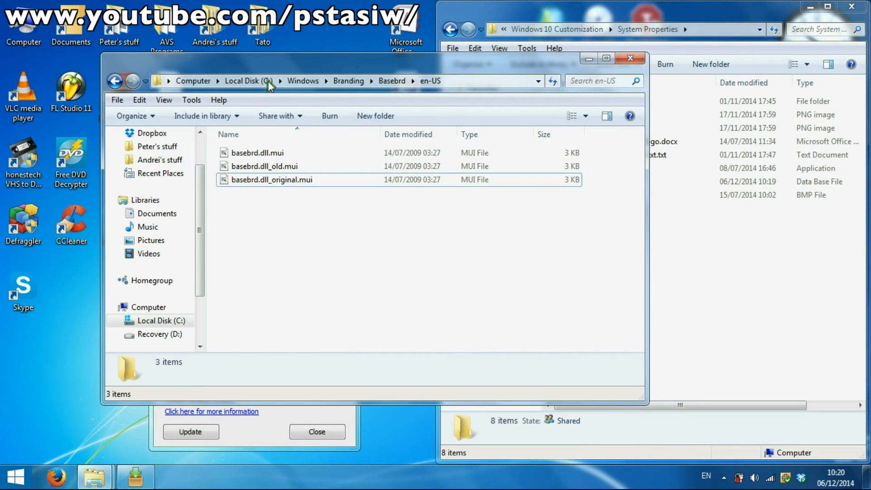
pyautogui.moveTo(306, 60); pyautogui.dragTo(248, 69)
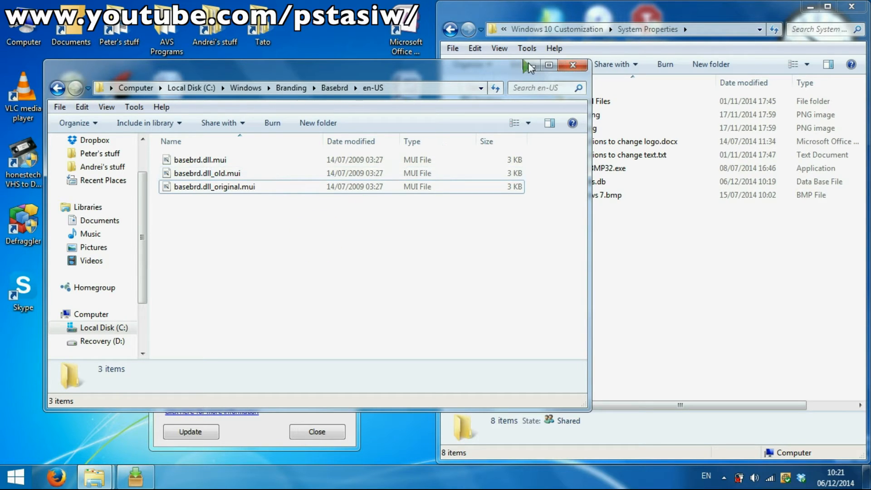
pyautogui.click(570, 68)
pyautogui.click(605, 168)
pyautogui.click(609, 272)
pyautogui.moveTo(135, 476)
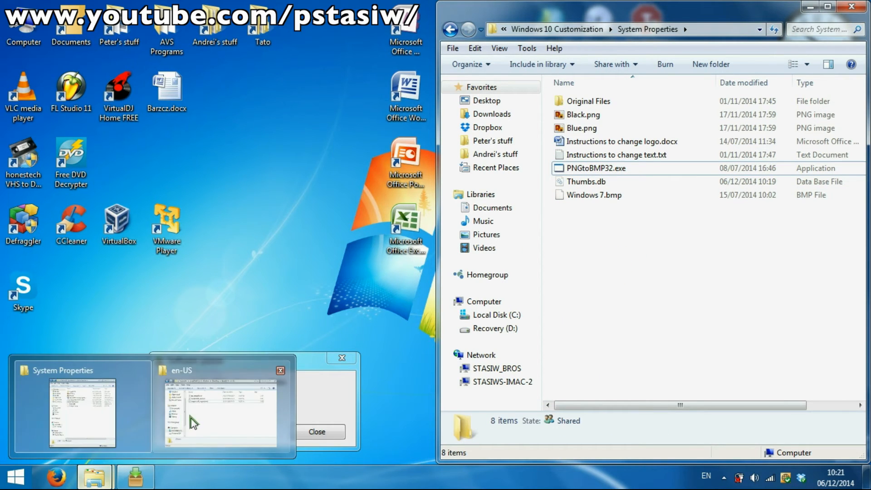
pyautogui.click(194, 417)
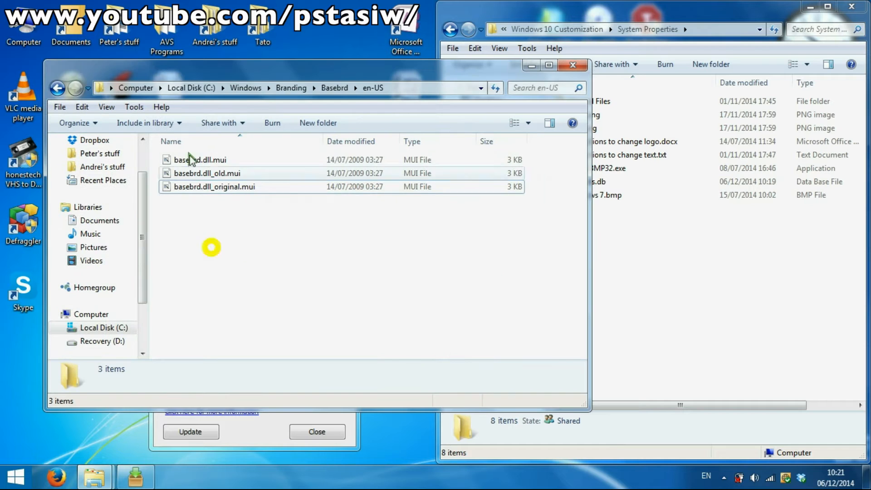
pyautogui.click(336, 87)
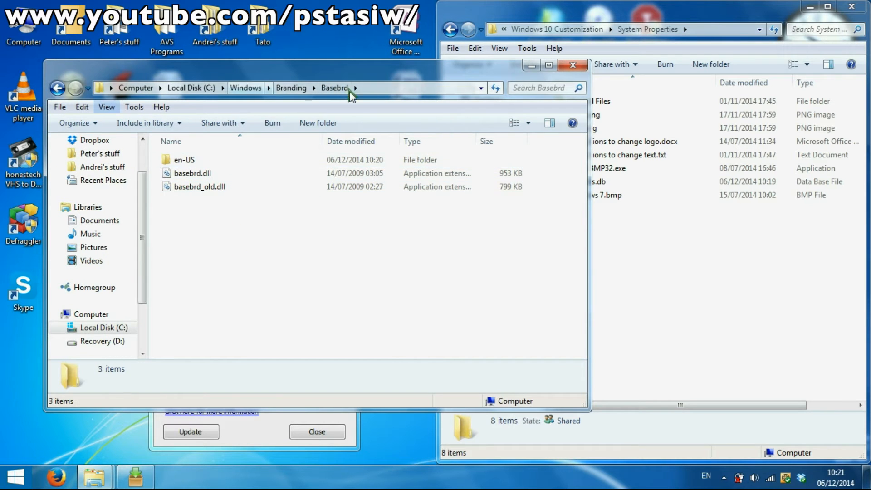
pyautogui.click(57, 88)
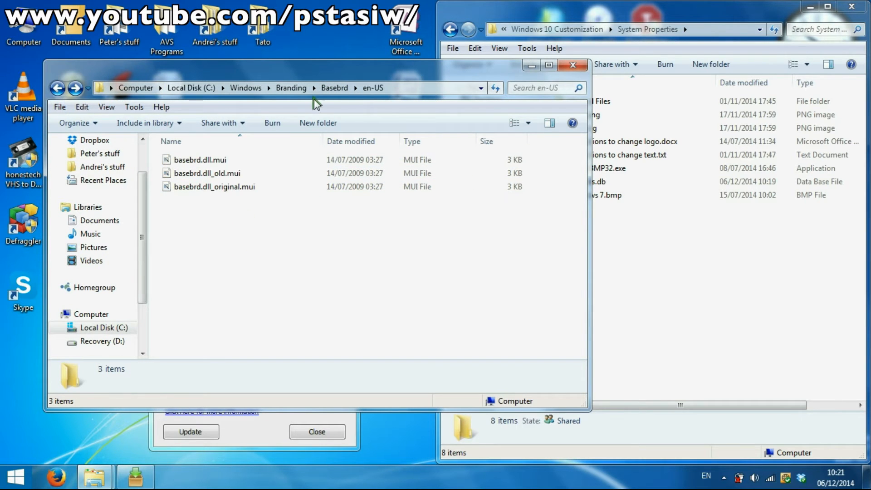
# Go to the ShellBrd folder inside Branding and open shellbrd.dll with Resource Hacker
pyautogui.click(291, 87)
pyautogui.doubleClick(211, 172)
pyautogui.click(193, 163)
pyautogui.rightClick(195, 163)
pyautogui.click(201, 162)
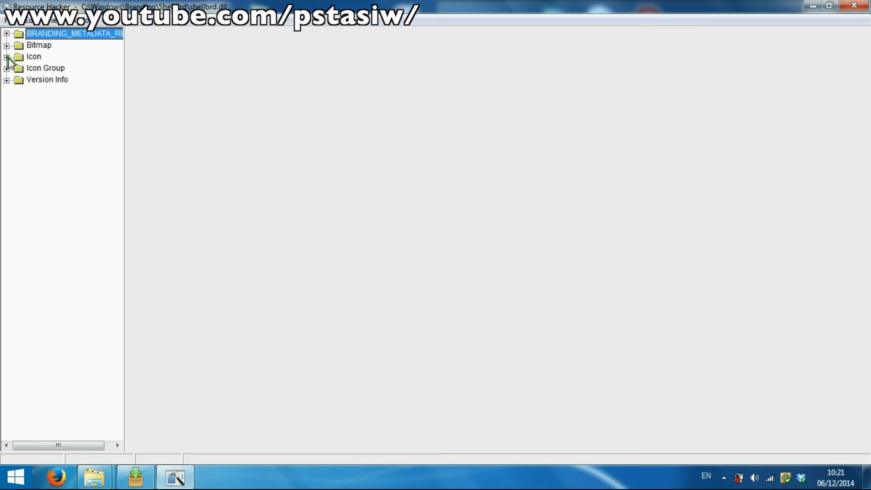
# Examine the logo images in shellbrd.dll's Bitmap folders 1000, 1041, 1042 and 1050, and close Resource Hacker
pyautogui.click(6, 45)
pyautogui.click(19, 57)
pyautogui.click(59, 68)
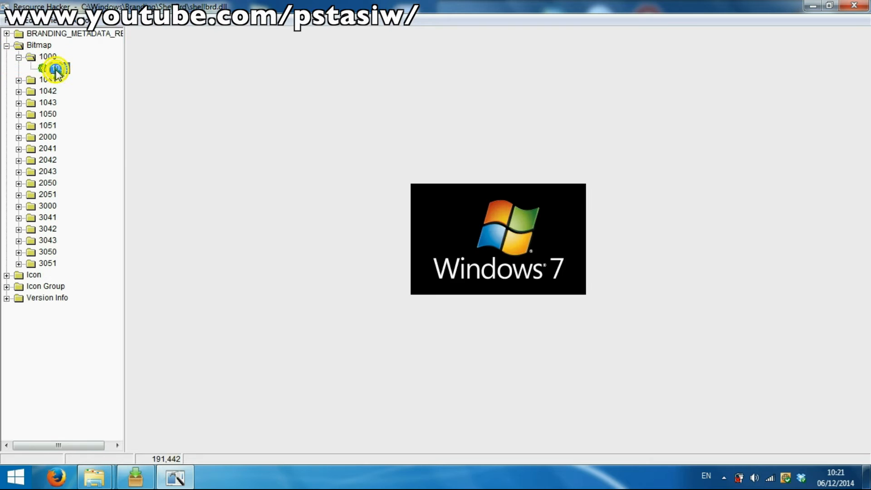
pyautogui.click(19, 80)
pyautogui.click(59, 90)
pyautogui.click(19, 103)
pyautogui.click(54, 114)
pyautogui.click(19, 137)
pyautogui.click(59, 149)
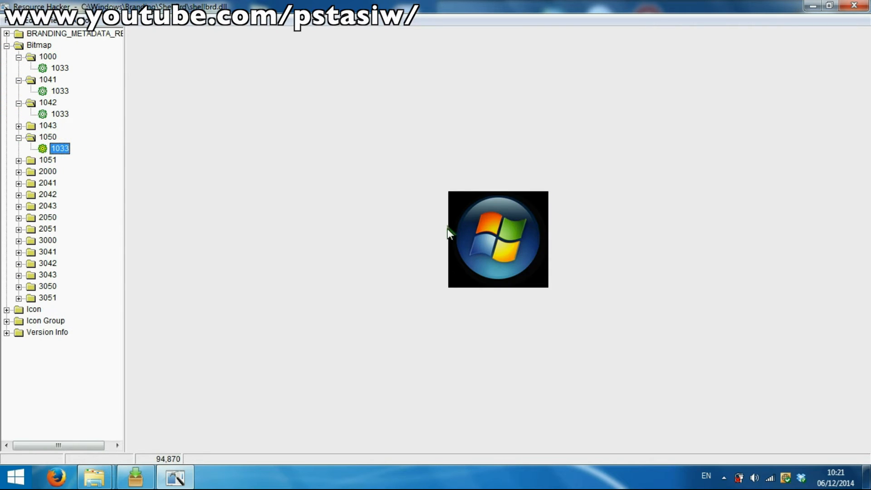
pyautogui.click(853, 5)
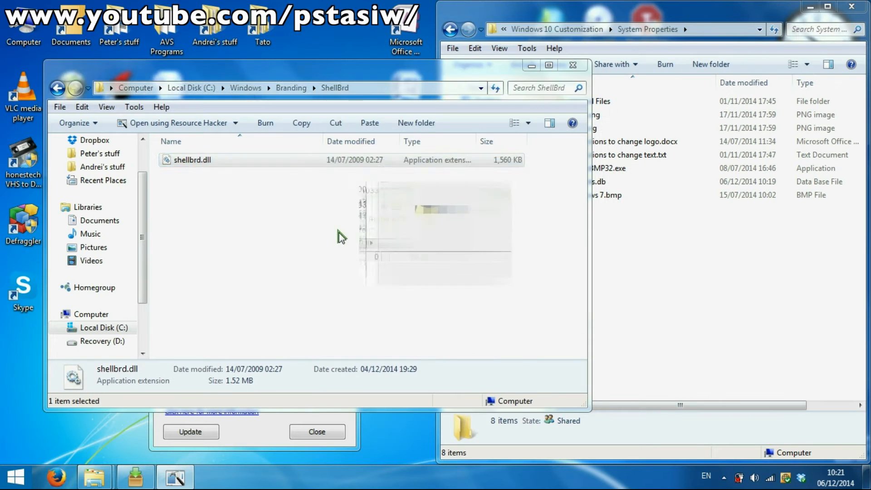
# Rename shellbrd.dll to shellbrd_old.dll, granting administrator permission
pyautogui.click(203, 162)
pyautogui.click(203, 162)
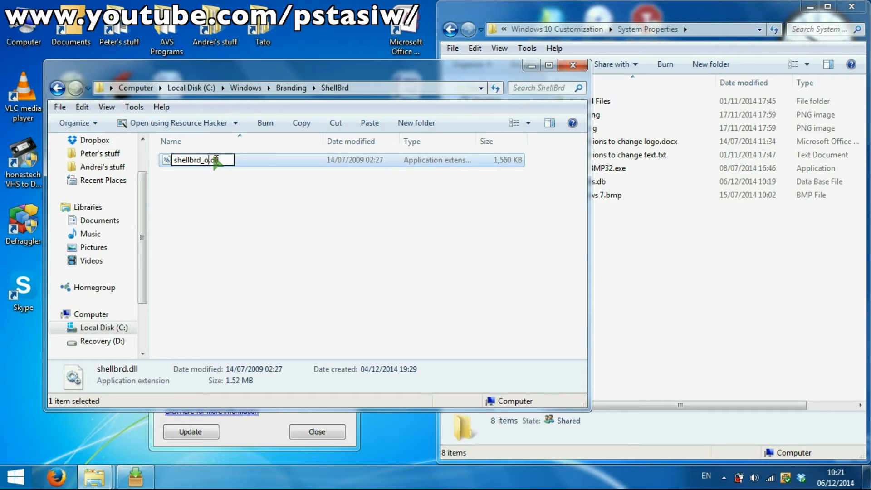
pyautogui.write('_old')
pyautogui.press('Return')
pyautogui.press('Return')
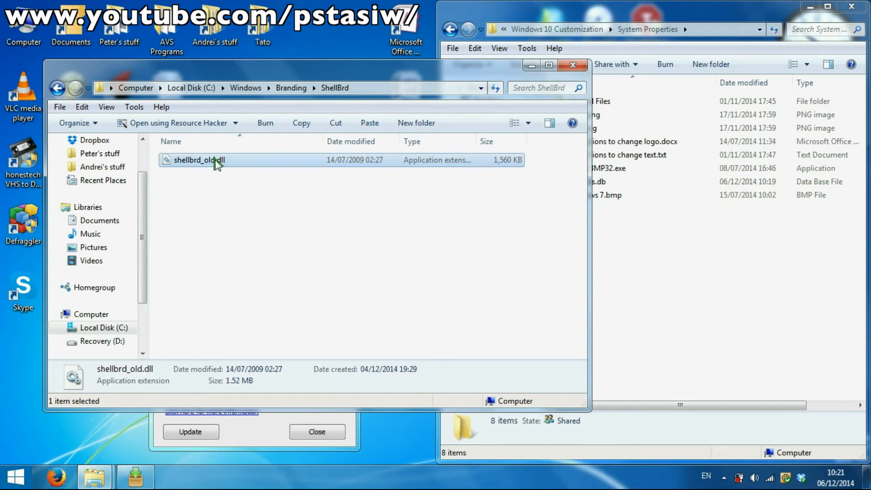
# Make a copy of shellbrd_old.dll in the same ShellBrd folder, granting administrator permission
pyautogui.click(223, 181)
pyautogui.click(203, 161)
pyautogui.click(217, 177)
pyautogui.rightClick(201, 157)
pyautogui.click(233, 347)
pyautogui.rightClick(204, 227)
pyautogui.click(249, 317)
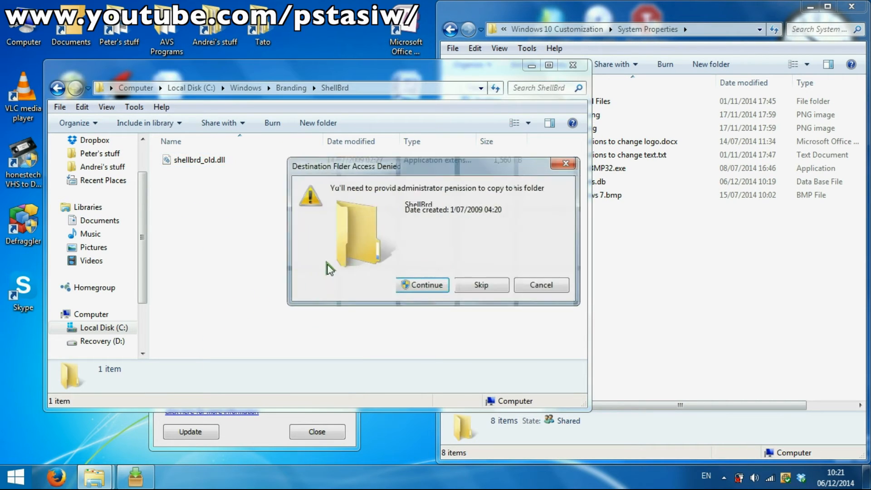
pyautogui.click(423, 283)
pyautogui.click(241, 218)
# Rename the copied file to shellbrd.dll, granting administrator permission
pyautogui.click(233, 160)
pyautogui.press('F2')
pyautogui.press('Right')
pyautogui.press('BackSpace')
pyautogui.press('BackSpace')
pyautogui.press('BackSpace')
pyautogui.press('BackSpace')
pyautogui.press('BackSpace')
pyautogui.press('BackSpace')
pyautogui.press('BackSpace')
pyautogui.press('BackSpace')
pyautogui.press('BackSpace')
pyautogui.press('BackSpace')
pyautogui.press('BackSpace')
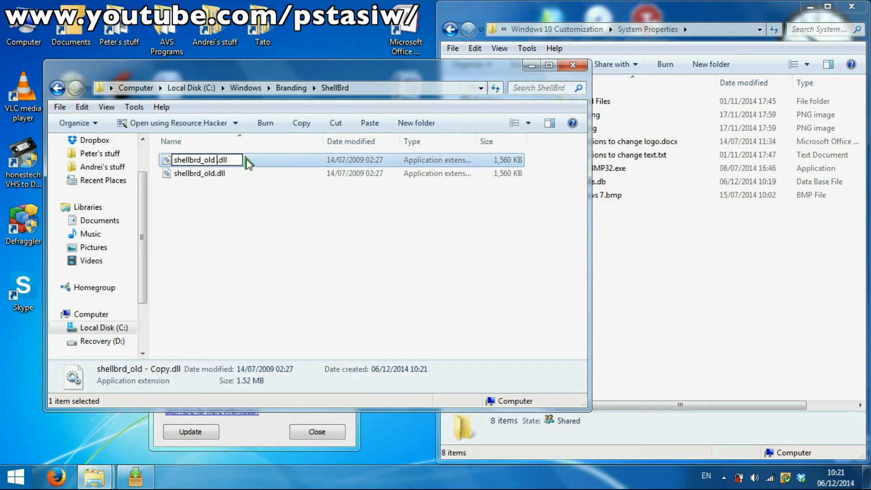
pyautogui.press('Return')
pyautogui.press('Return')
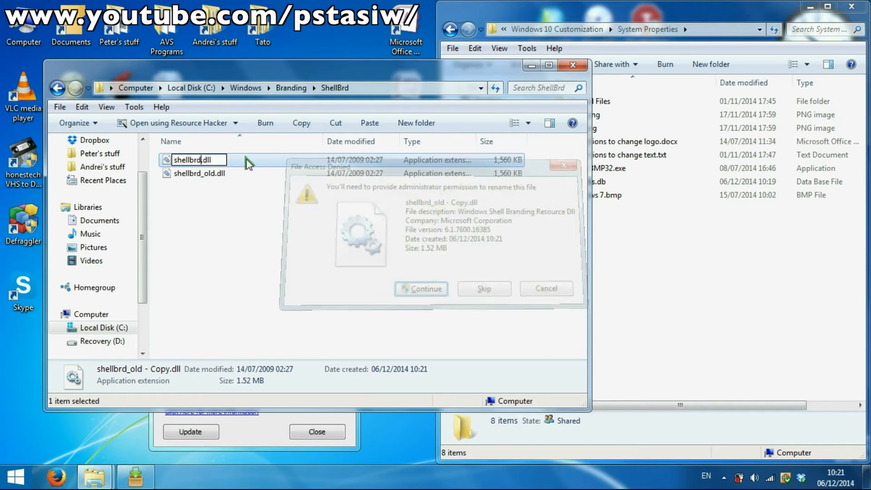
# Snap the ShellBrd folder window beside the System Properties folder and preview Black.png there
pyautogui.moveTo(461, 64); pyautogui.dragTo(1, 64)
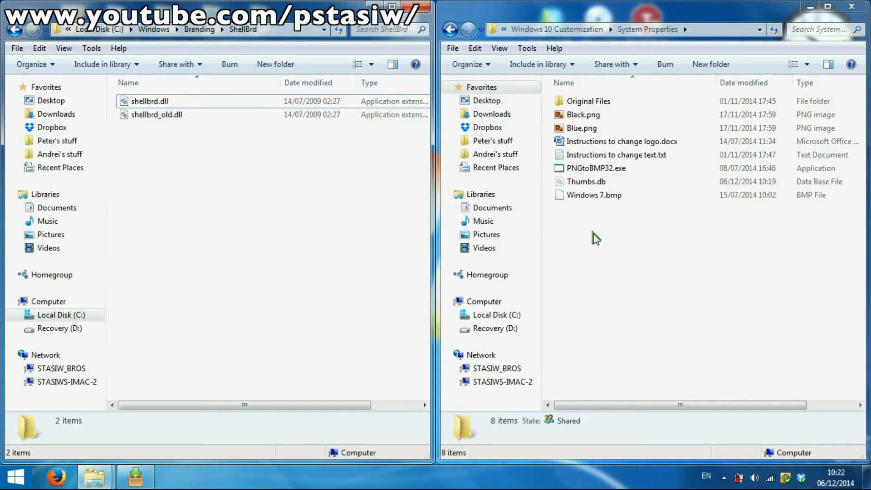
pyautogui.click(592, 115)
pyautogui.click(596, 118)
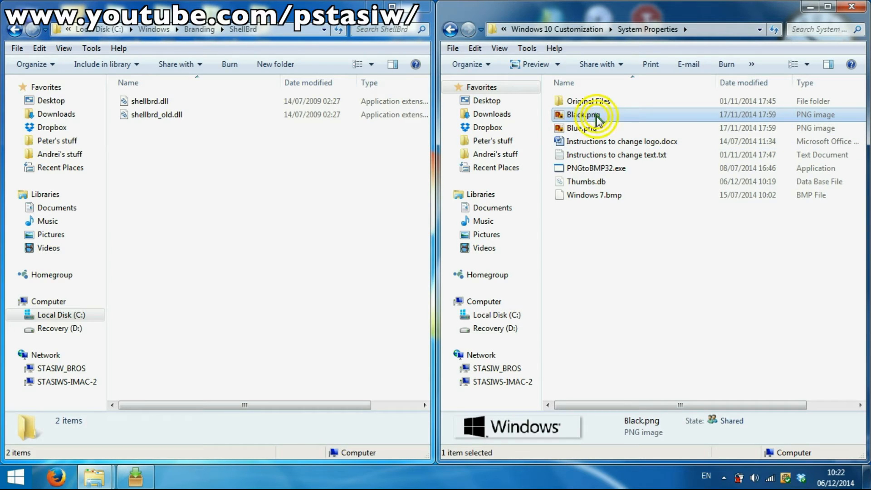
pyautogui.click(669, 325)
# Run PNGtoBMP32.exe and convert Black.png to a 32-bit BMP with it
pyautogui.doubleClick(583, 168)
pyautogui.click(470, 251)
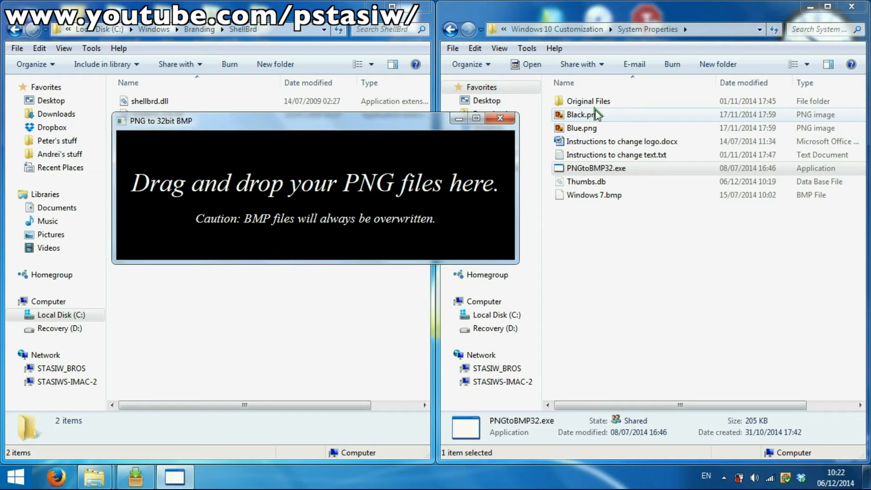
pyautogui.moveTo(605, 113); pyautogui.dragTo(308, 192)
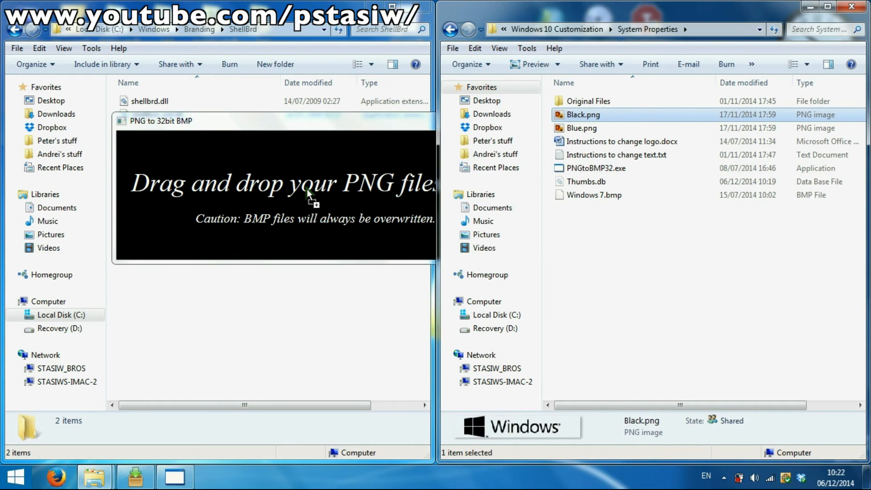
# View the converted Black.bmp in the photo viewer and close the viewer
pyautogui.click(600, 114)
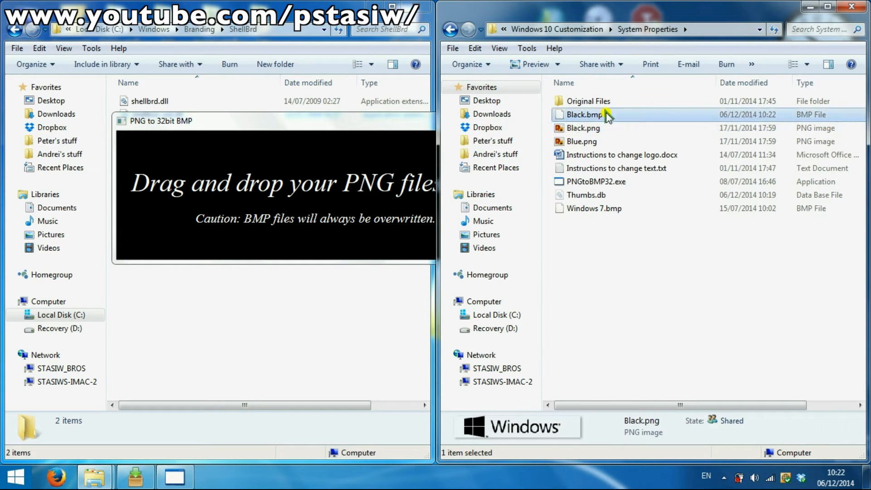
pyautogui.click(622, 277)
pyautogui.click(599, 116)
pyautogui.click(616, 253)
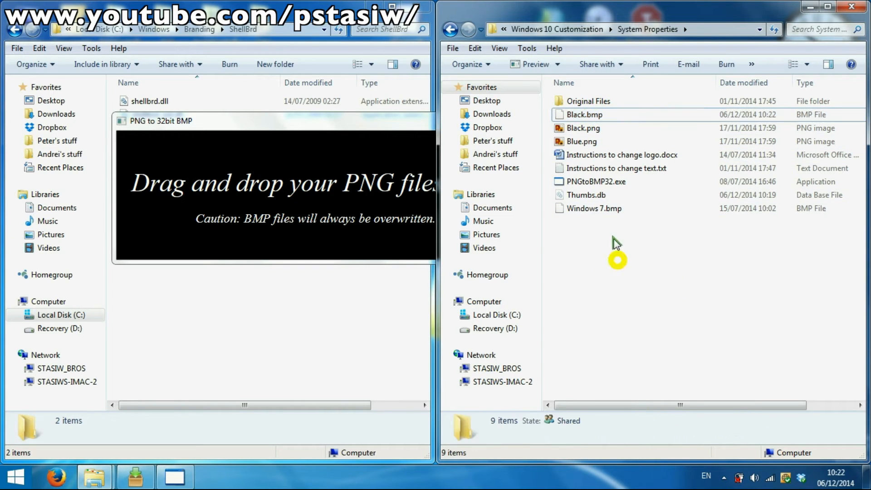
pyautogui.click(578, 113)
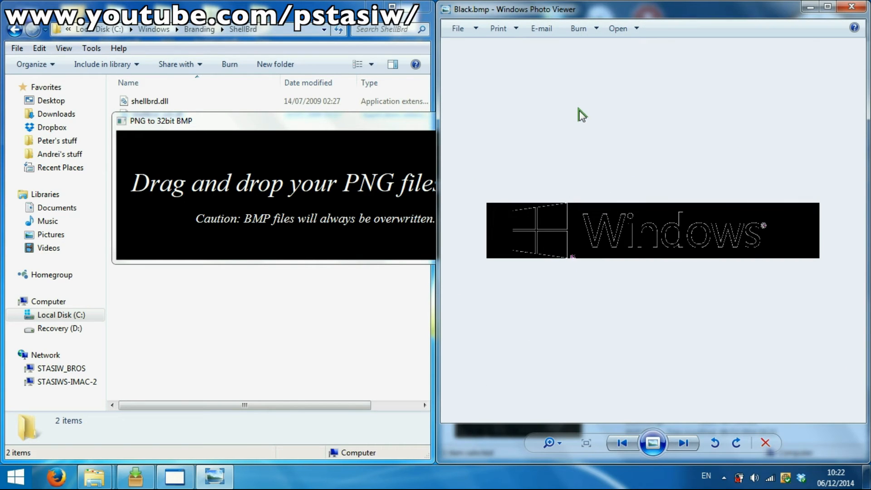
pyautogui.click(850, 10)
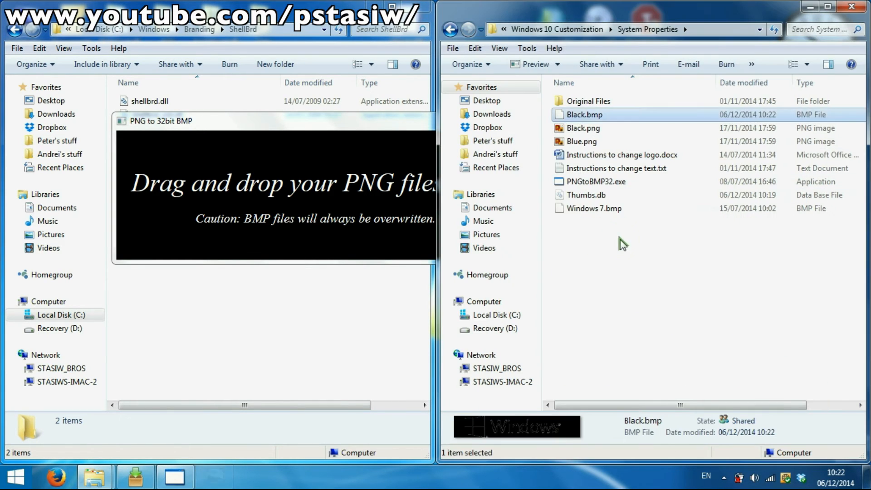
# Convert Blue.png to a 32-bit BMP and close the PNG to 32bit BMP converter
pyautogui.click(589, 142)
pyautogui.moveTo(591, 145); pyautogui.dragTo(318, 212)
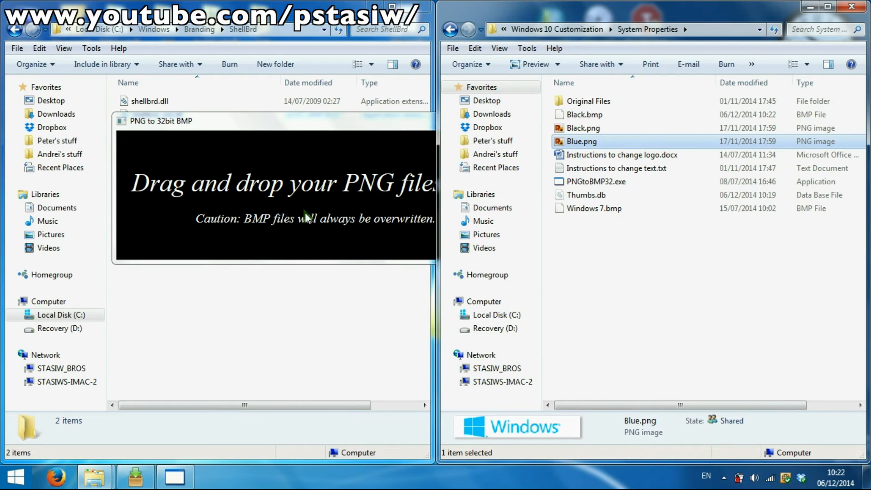
pyautogui.click(589, 142)
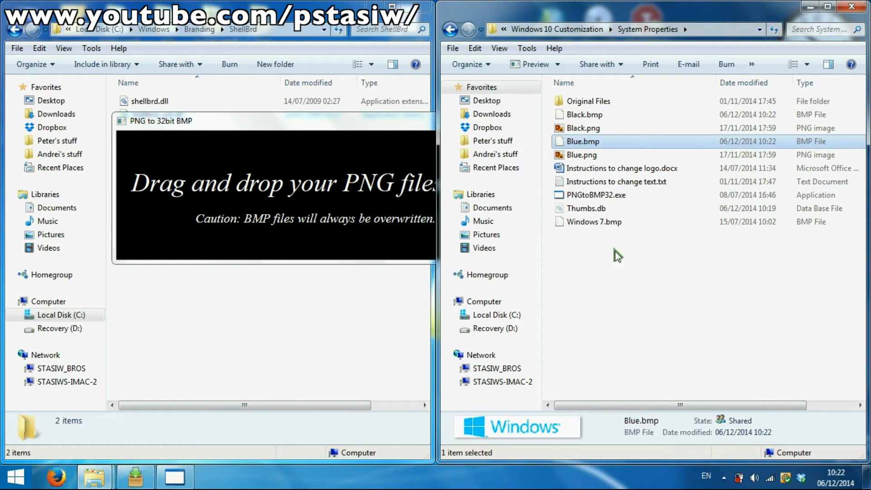
pyautogui.click(608, 272)
pyautogui.click(343, 125)
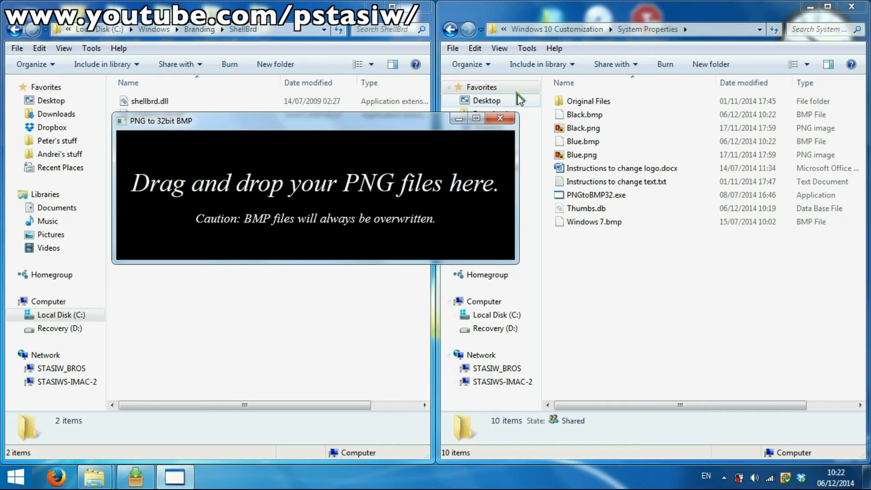
pyautogui.click(499, 119)
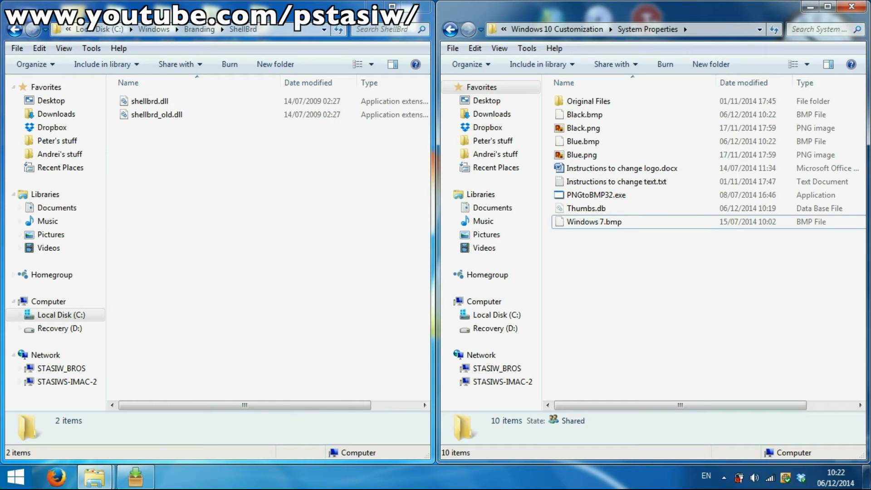
# Find Resource Hacker through the Start menu search and run it as administrator
pyautogui.click(17, 478)
pyautogui.click(63, 448)
pyautogui.write('r')
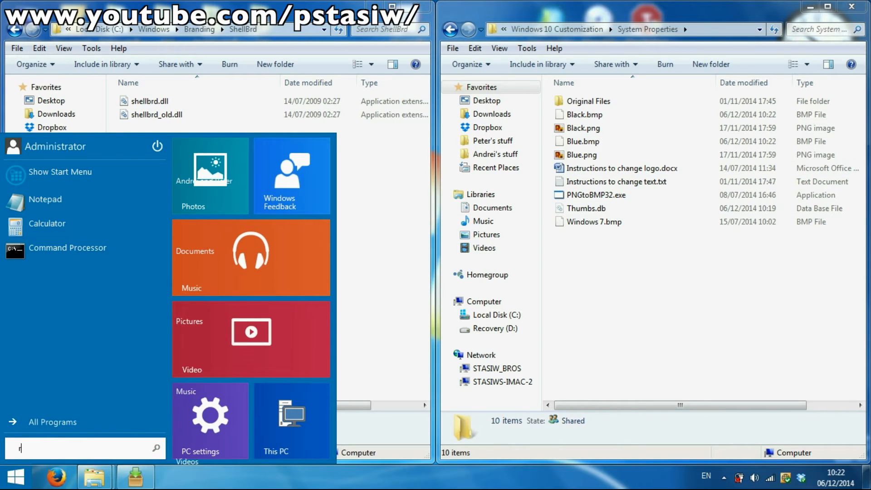
pyautogui.write('esourse')
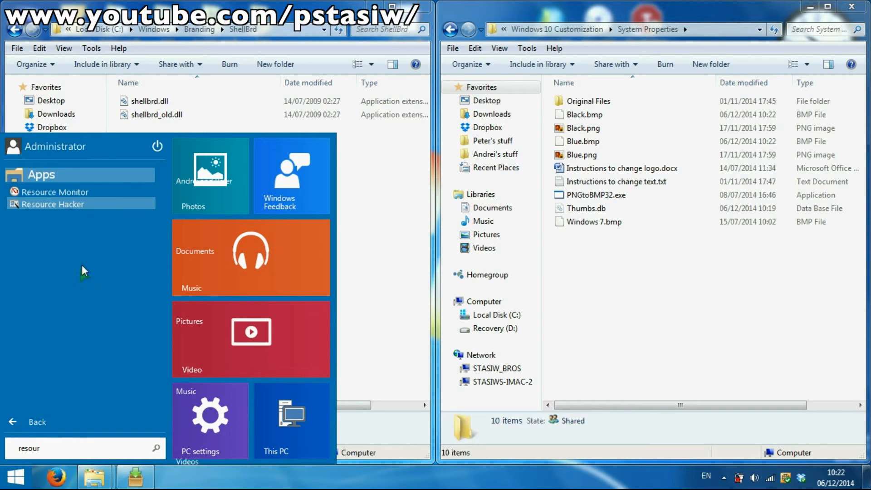
pyautogui.click(58, 204)
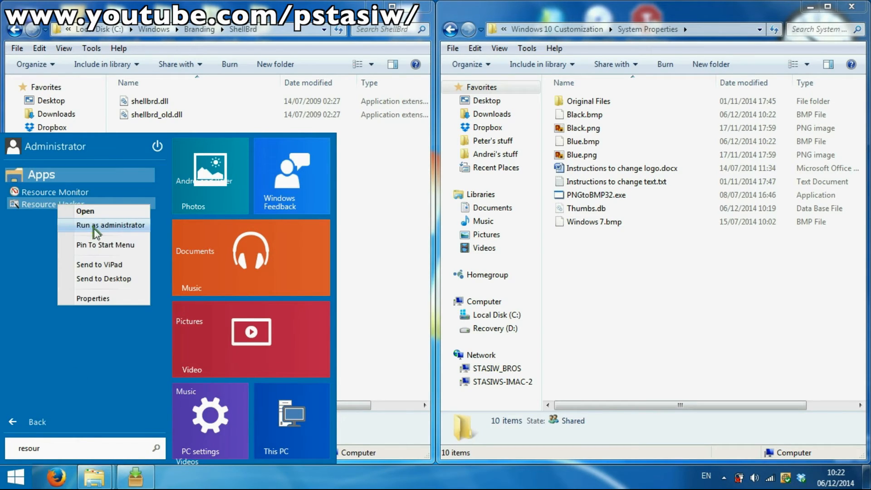
pyautogui.click(94, 229)
# Open shellbrd.dll from the Windows\Branding\ShellBrd folder for resource editing
pyautogui.click(16, 25)
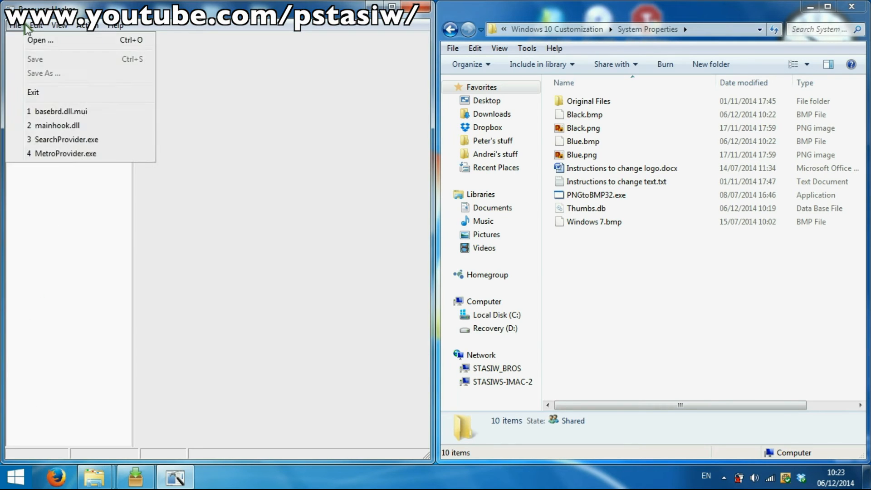
pyautogui.click(49, 42)
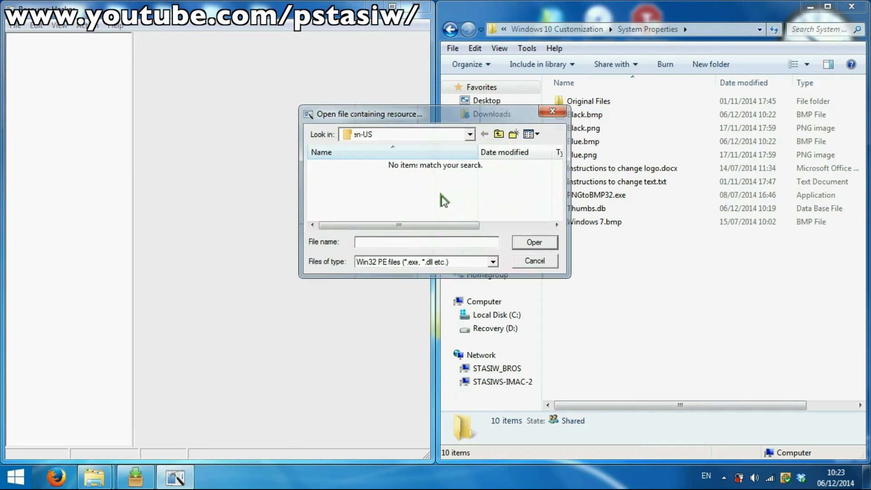
pyautogui.click(500, 133)
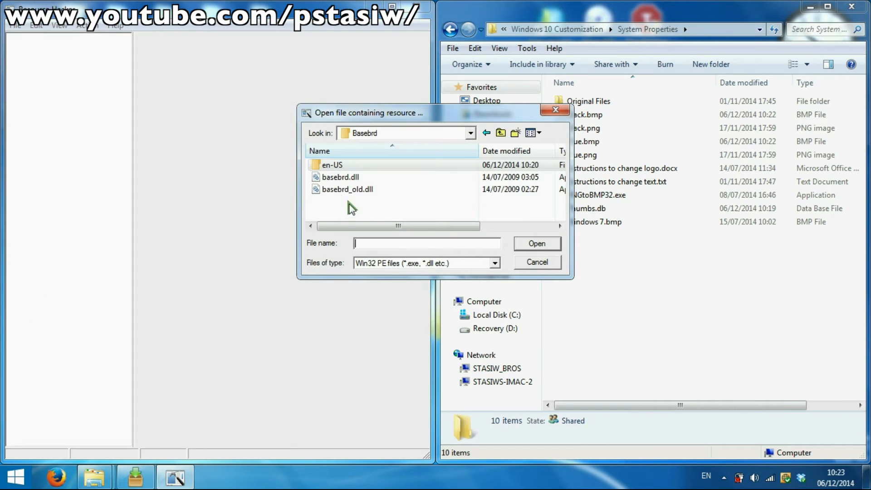
pyautogui.click(500, 133)
pyautogui.doubleClick(338, 177)
pyautogui.click(356, 165)
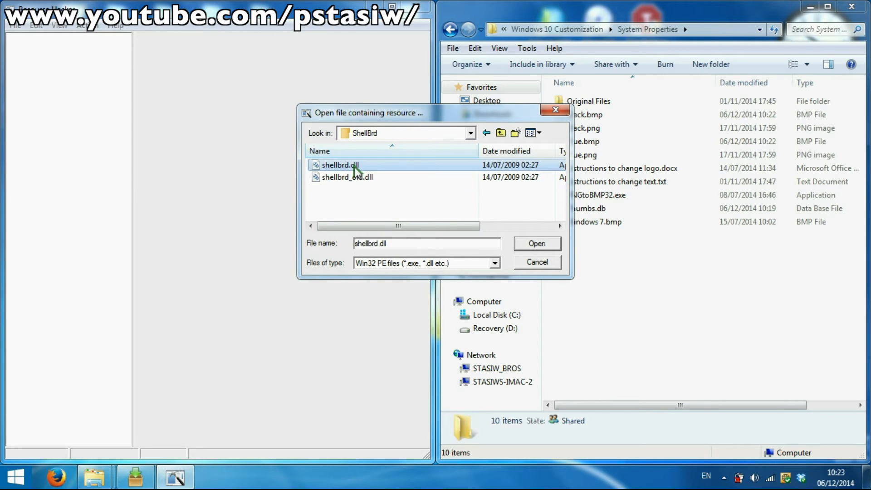
pyautogui.click(540, 246)
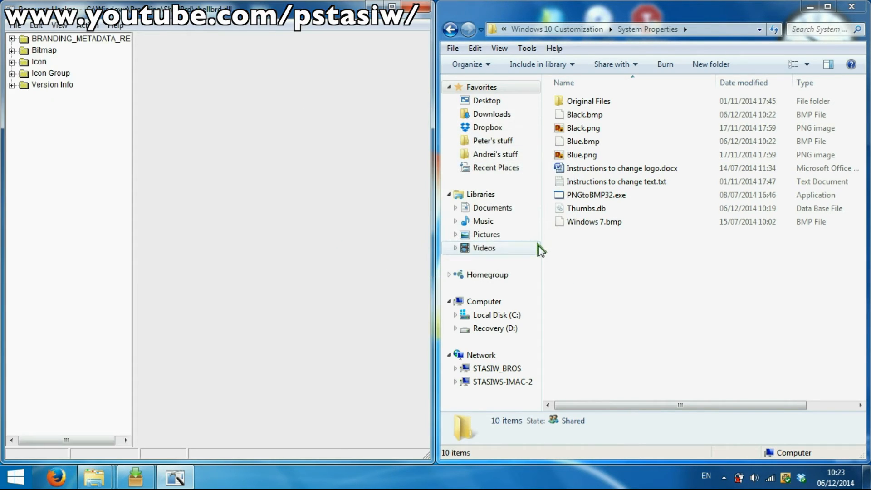
# Expand the entire resource tree of shellbrd.dll, including all Bitmap entries
pyautogui.click(12, 51)
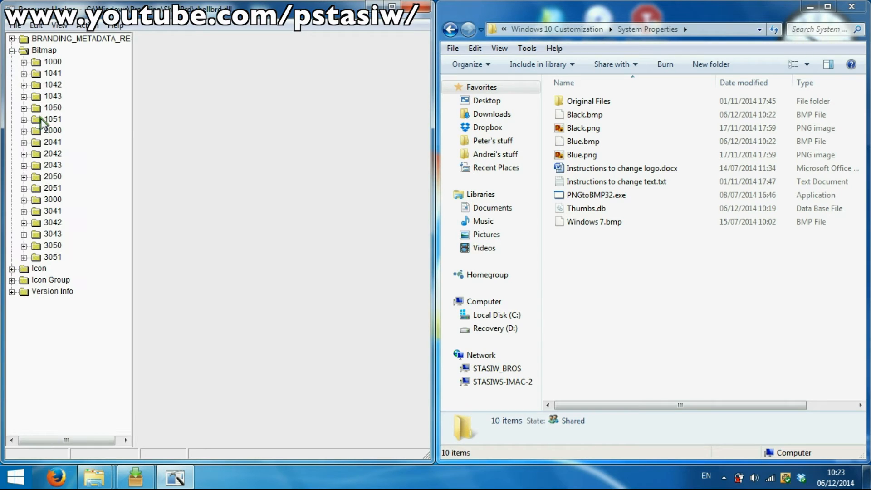
pyautogui.click(24, 154)
pyautogui.click(23, 142)
pyautogui.click(59, 25)
pyautogui.click(72, 38)
pyautogui.click(36, 52)
# Go through the Bitmap resources to find the Windows logo bitmap and select entry 1033 under 2050
pyautogui.press('Down')
pyautogui.press('Down')
pyautogui.press('Down')
pyautogui.press('Down')
pyautogui.press('Down')
pyautogui.press('Down')
pyautogui.press('Down')
pyautogui.press('Down')
pyautogui.press('Down')
pyautogui.press('Down')
pyautogui.press('Down')
pyautogui.press('Down')
pyautogui.press('Down')
pyautogui.press('Down')
pyautogui.press('Down')
pyautogui.press('Down')
pyautogui.press('Down')
pyautogui.press('Down')
pyautogui.press('Down')
pyautogui.press('Down')
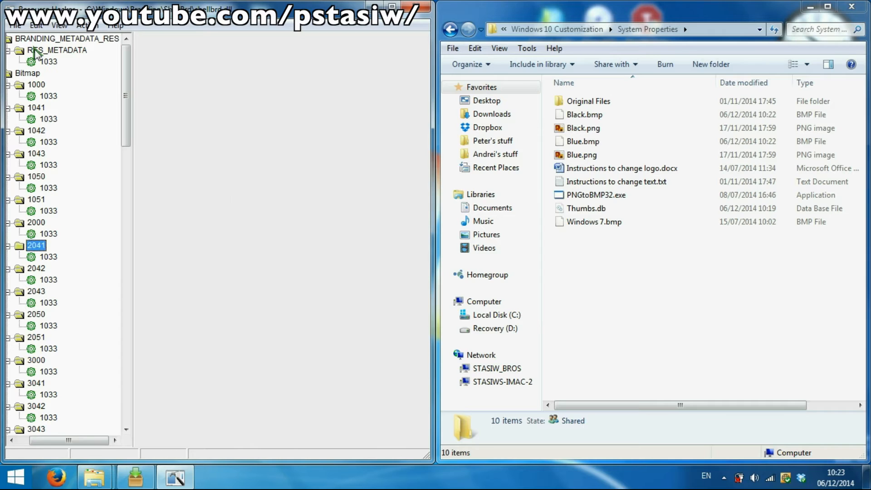
pyautogui.press('Up')
pyautogui.press('Up')
pyautogui.press('Up')
pyautogui.press('Up')
pyautogui.press('Up')
pyautogui.press('Down')
pyautogui.press('Down')
pyautogui.press('Down')
pyautogui.press('Down')
pyautogui.press('Down')
pyautogui.press('Down')
pyautogui.press('Down')
pyautogui.press('Down')
pyautogui.press('Up')
pyautogui.press('Up')
pyautogui.press('Down')
pyautogui.press('Down')
pyautogui.press('Down')
pyautogui.press('Down')
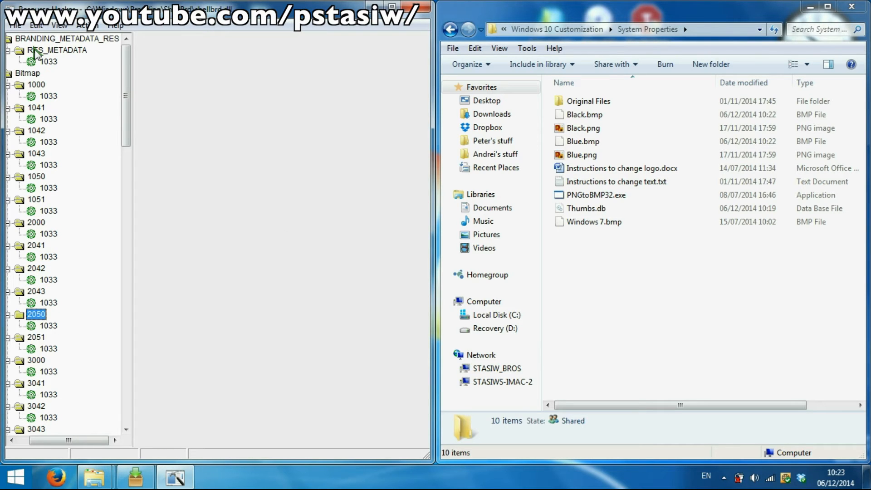
pyautogui.press('Up')
pyautogui.press('Up')
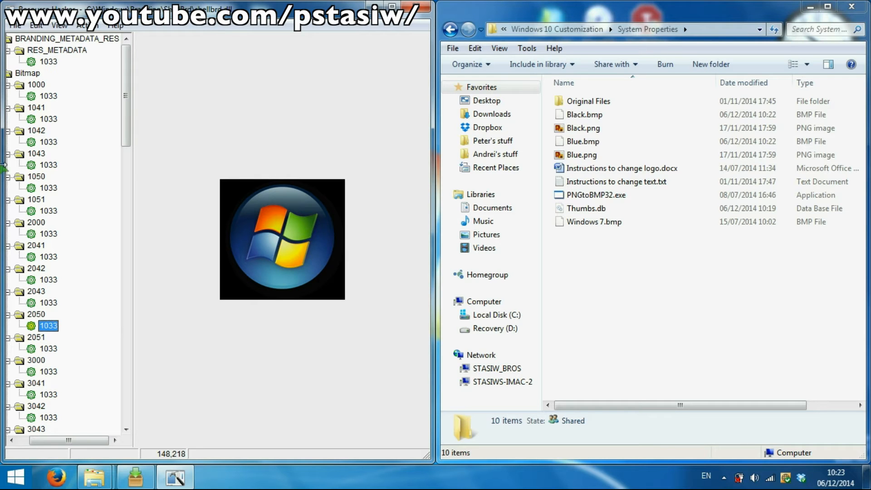
# Start replacing bitmap 2050 : 1033 and browse to the Documents library for the new bitmap file
pyautogui.rightClick(46, 332)
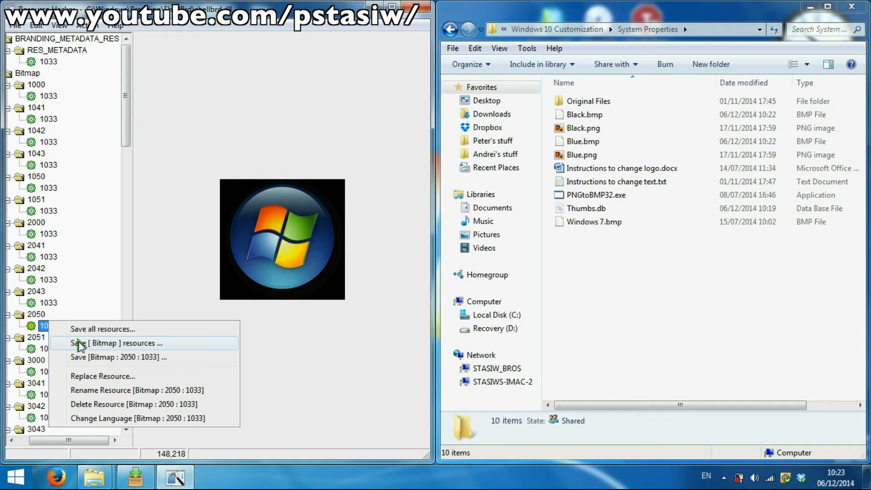
pyautogui.click(120, 376)
pyautogui.click(370, 101)
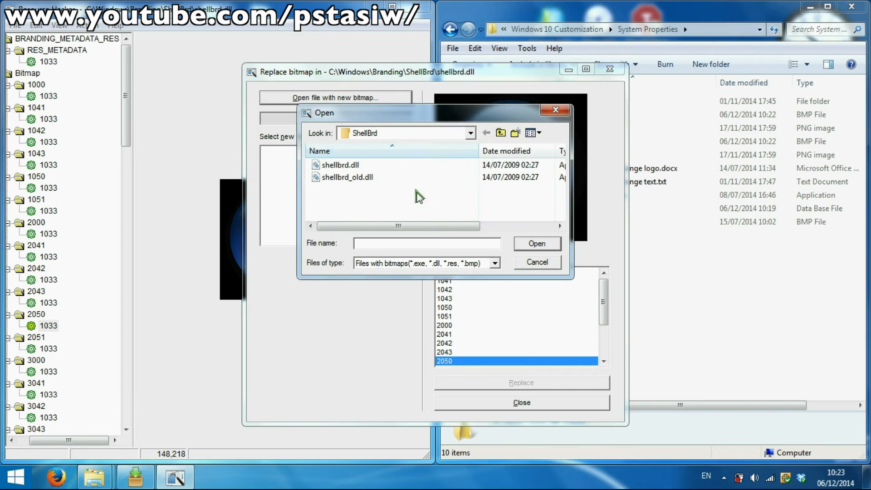
pyautogui.click(501, 132)
pyautogui.click(500, 132)
pyautogui.click(501, 132)
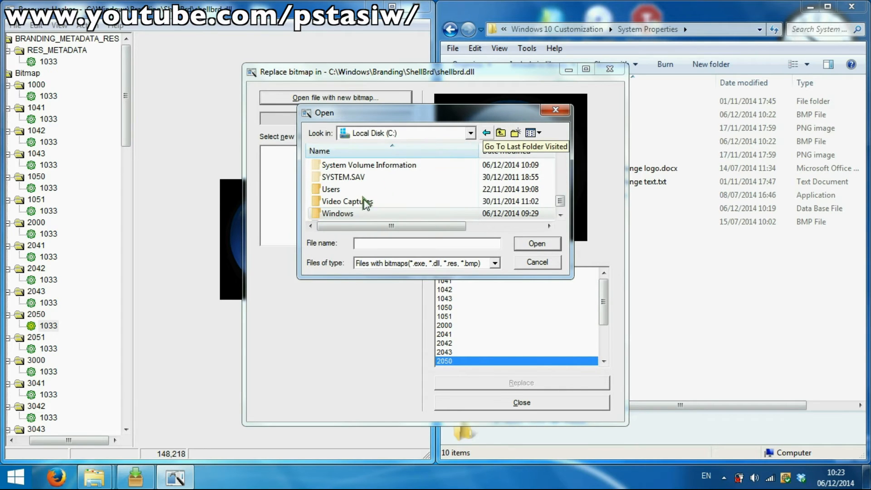
pyautogui.click(471, 132)
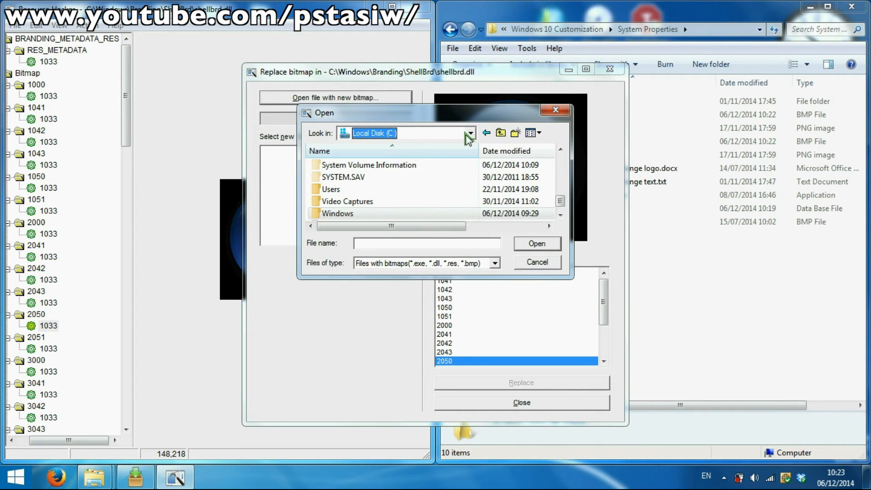
pyautogui.click(386, 132)
pyautogui.click(467, 134)
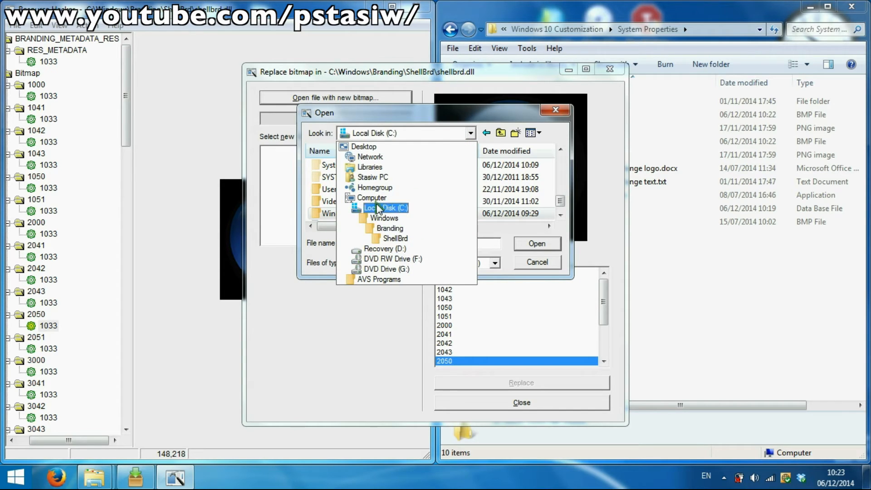
pyautogui.click(359, 166)
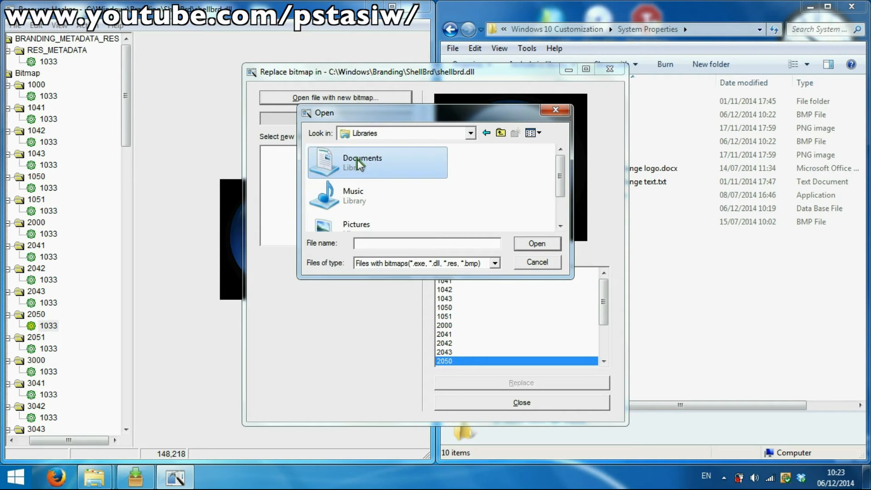
pyautogui.doubleClick(357, 161)
# Open the Windows 10 Customization folder inside the personal subfolder of Documents in the file chooser
pyautogui.scroll(-5, 391, 181)
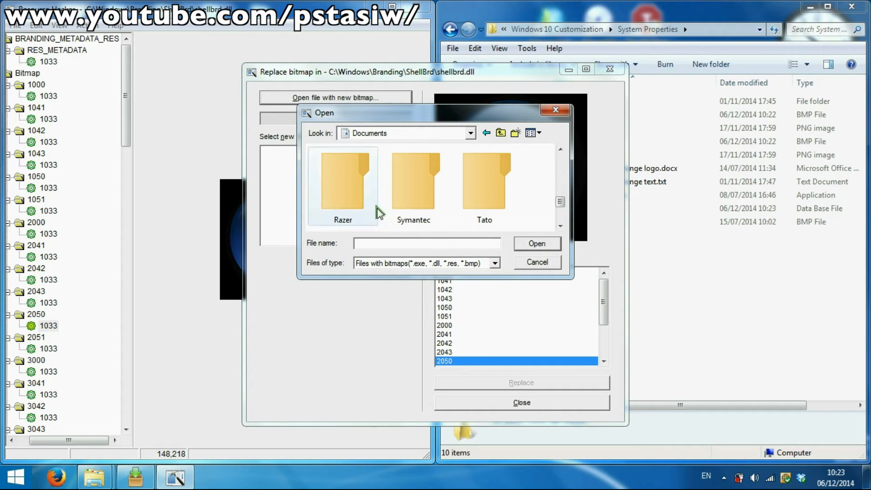
pyautogui.scroll(1, 402, 209)
pyautogui.doubleClick(494, 200)
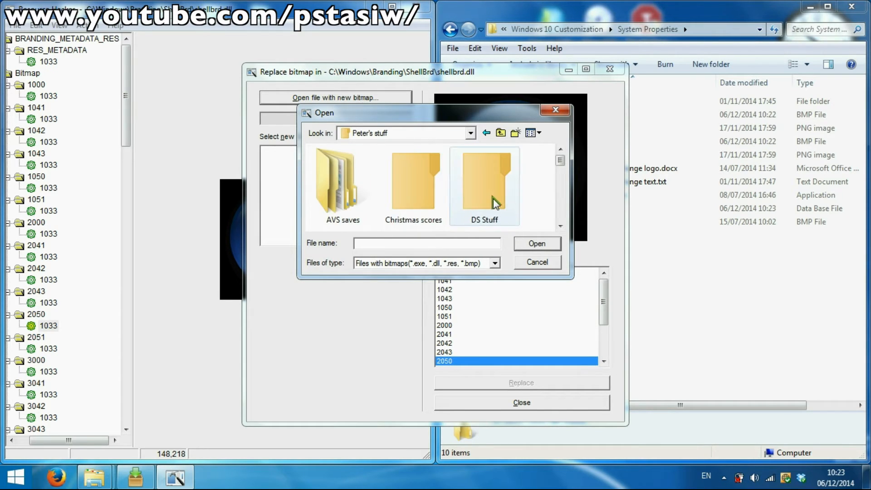
pyautogui.scroll(-5, 384, 195)
pyautogui.scroll(1, 384, 195)
pyautogui.scroll(-1, 384, 195)
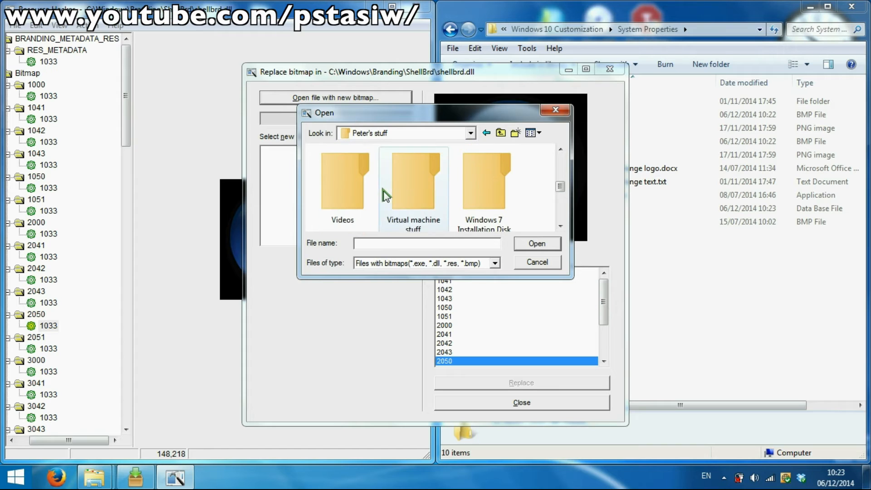
pyautogui.doubleClick(466, 193)
pyautogui.doubleClick(471, 190)
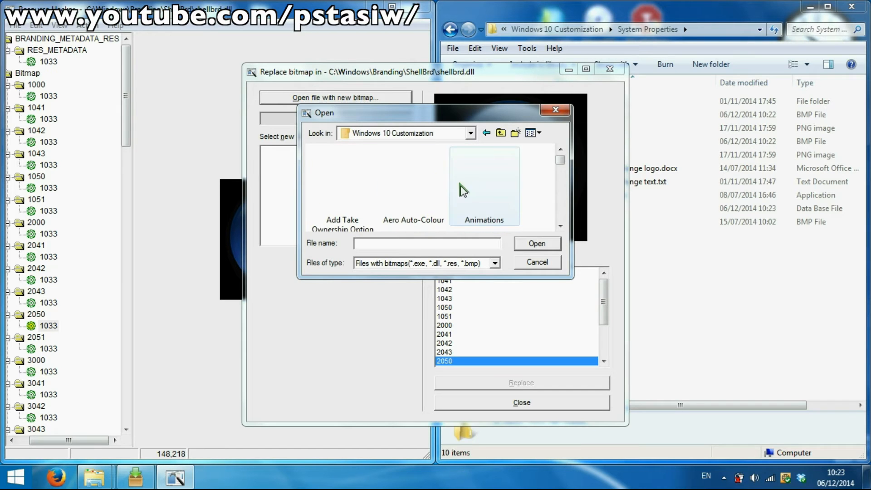
# Load Blue.bmp from the System Properties folder and replace bitmap 2050 with it
pyautogui.scroll(-2, 408, 199)
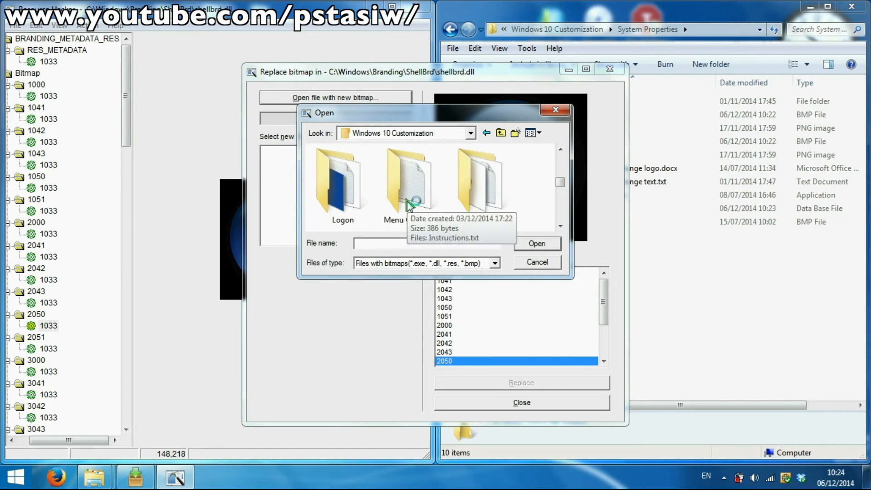
pyautogui.scroll(-1, 408, 204)
pyautogui.scroll(-2, 457, 187)
pyautogui.scroll(1, 455, 182)
pyautogui.doubleClick(362, 167)
pyautogui.scroll(-1, 428, 172)
pyautogui.scroll(1, 427, 173)
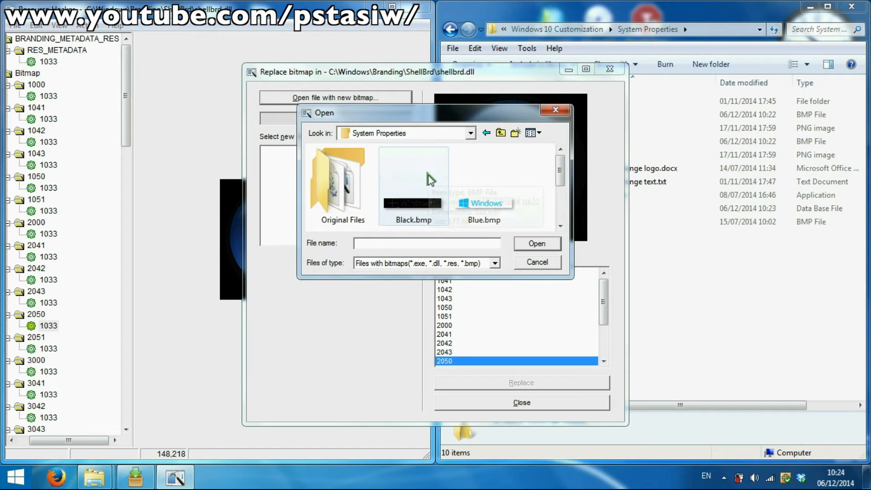
pyautogui.click(484, 186)
pyautogui.click(547, 245)
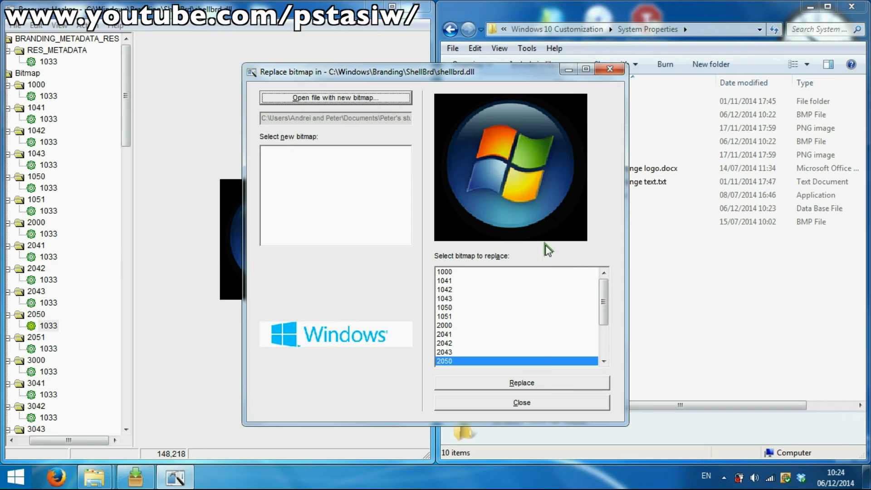
pyautogui.click(532, 383)
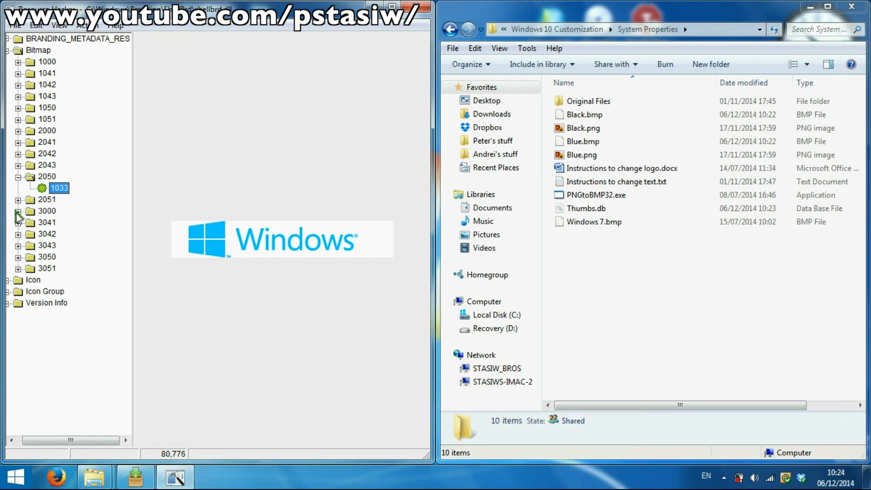
# Examine the bitmaps under 2051, 3000, 3041, 3042 and 3043 for further Windows logos to replace
pyautogui.click(18, 211)
pyautogui.click(58, 223)
pyautogui.click(18, 200)
pyautogui.click(59, 211)
pyautogui.click(18, 245)
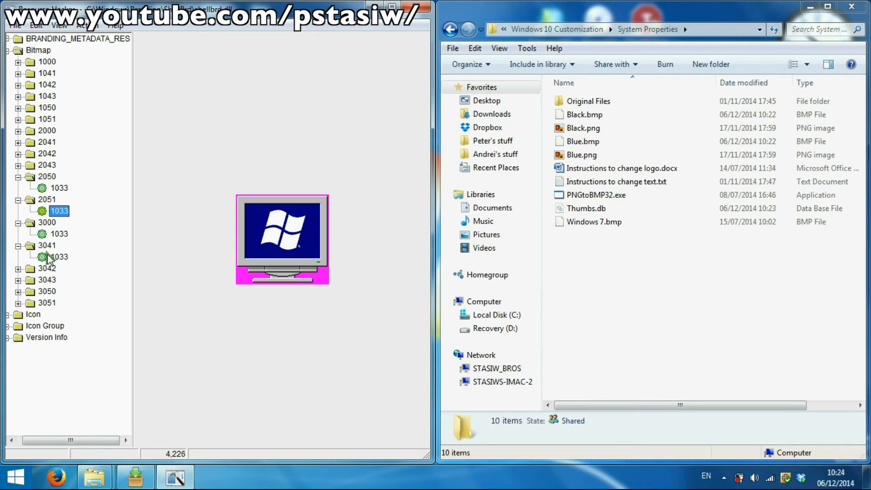
pyautogui.click(58, 257)
pyautogui.click(18, 268)
pyautogui.click(63, 280)
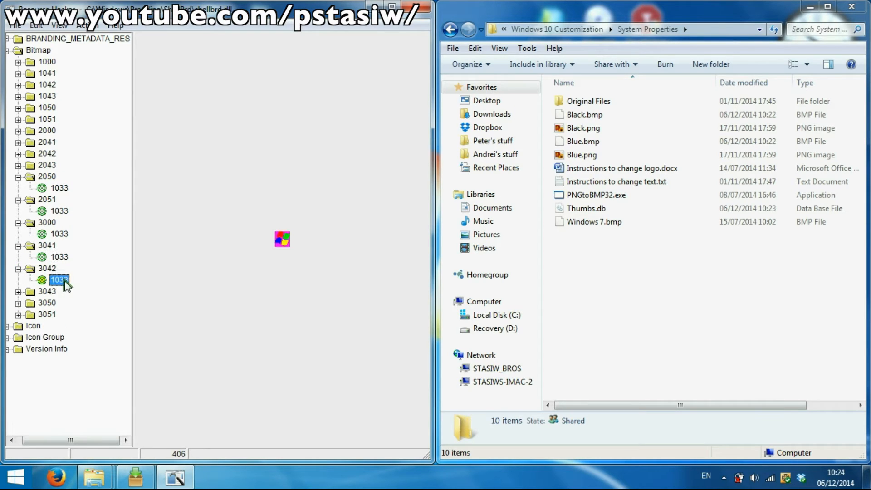
pyautogui.click(18, 292)
pyautogui.click(59, 303)
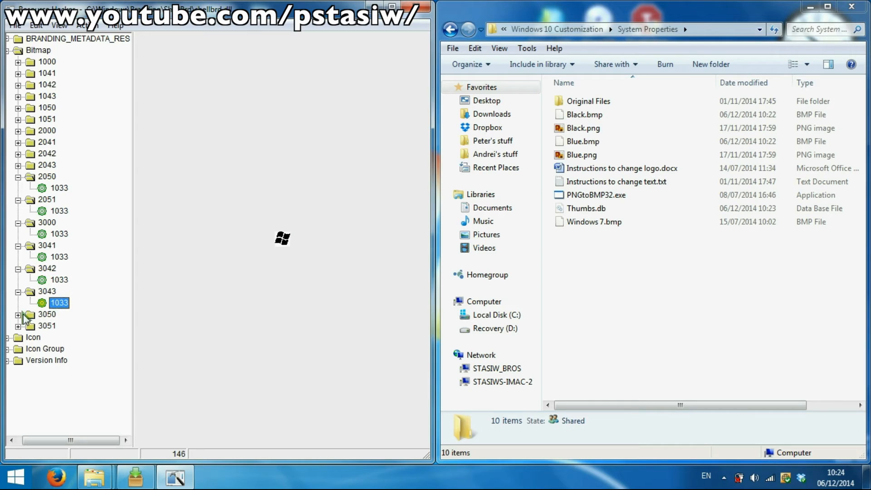
# Replace bitmap 3050 : 1033 with Blue.bmp from the System Properties folder
pyautogui.click(18, 315)
pyautogui.click(58, 325)
pyautogui.rightClick(58, 326)
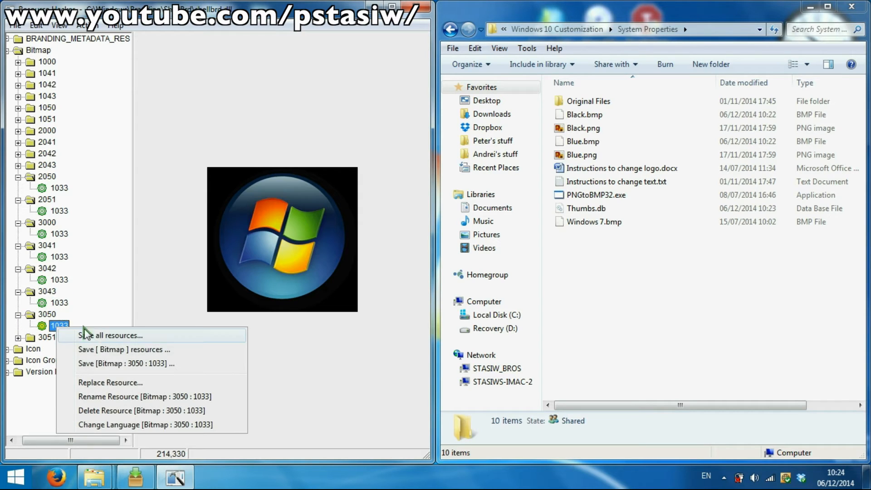
pyautogui.click(109, 382)
pyautogui.click(332, 98)
pyautogui.click(490, 205)
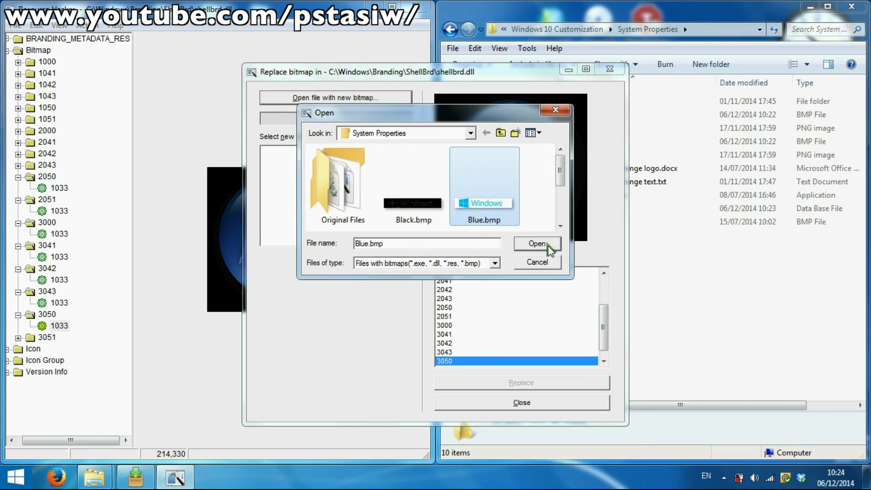
pyautogui.click(548, 246)
pyautogui.click(517, 382)
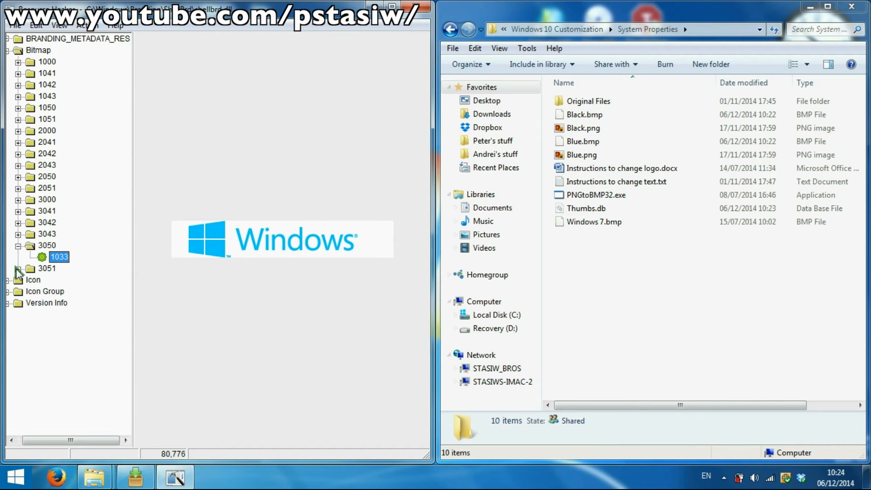
# Check the bitmap under 3051, save the modified shellbrd.dll and close Resource Hacker
pyautogui.click(17, 269)
pyautogui.click(59, 280)
pyautogui.click(16, 25)
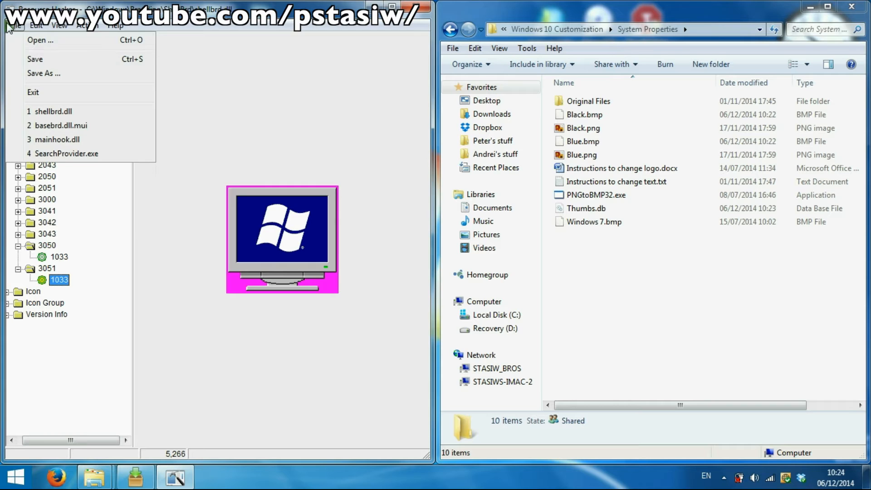
pyautogui.click(32, 57)
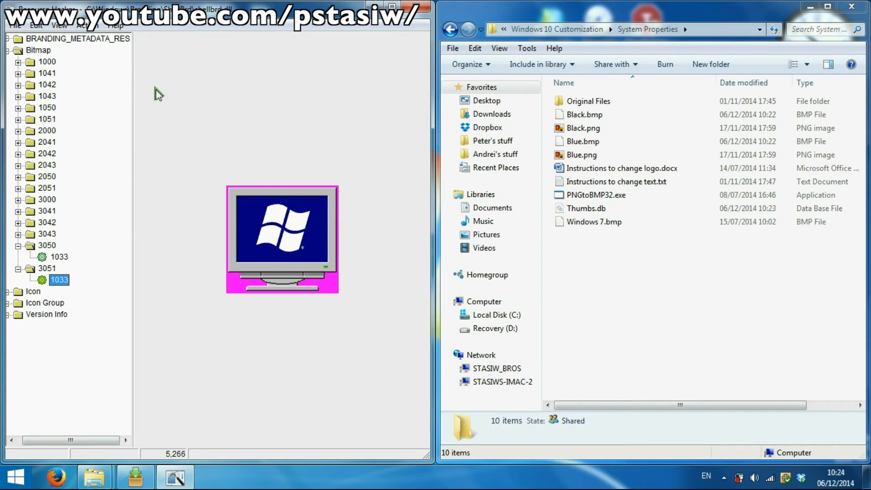
pyautogui.click(421, 8)
pyautogui.click(165, 165)
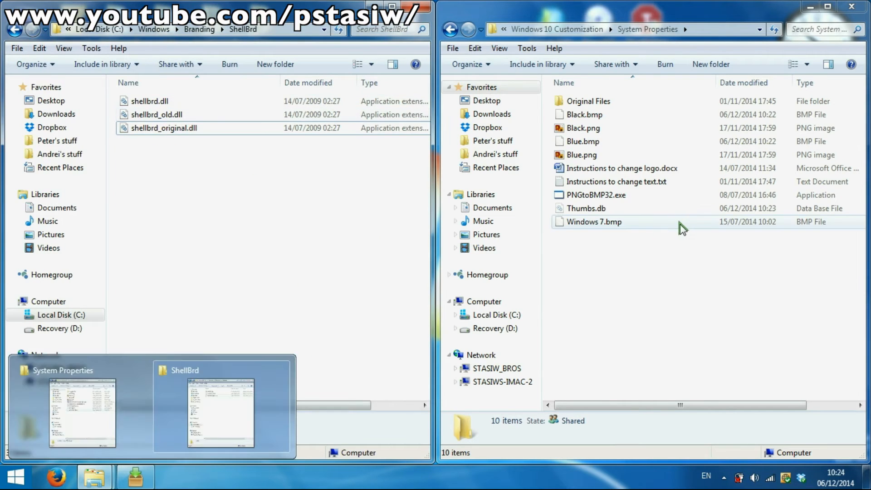
# View the computer's system properties from the desktop to check the new logo, and close the window
pyautogui.click(3, 483)
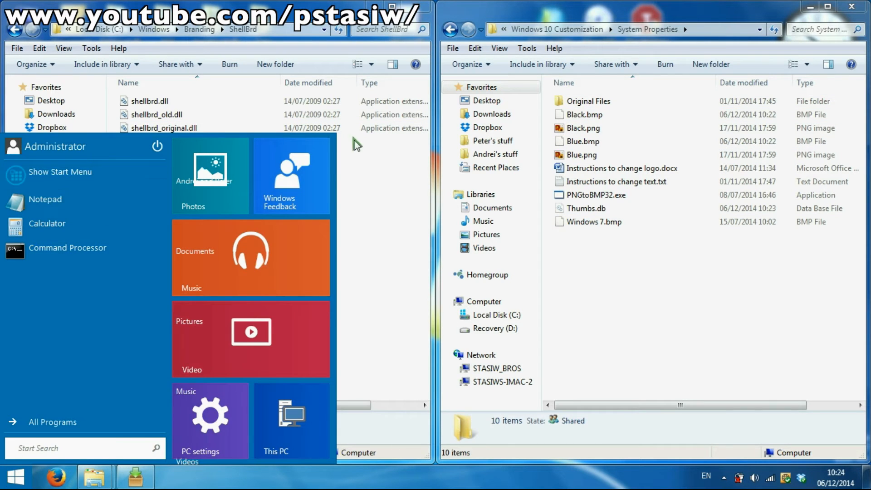
pyautogui.click(416, 213)
pyautogui.click(370, 7)
pyautogui.rightClick(21, 18)
pyautogui.click(65, 137)
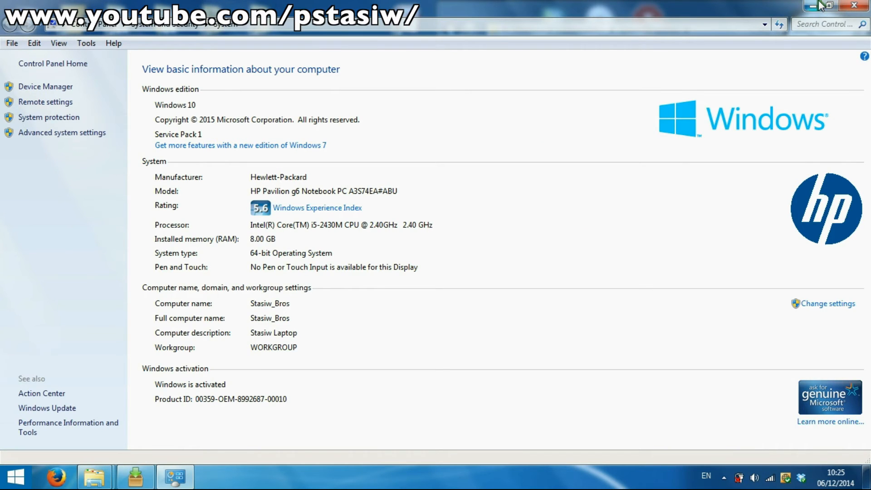
pyautogui.click(854, 5)
pyautogui.click(676, 289)
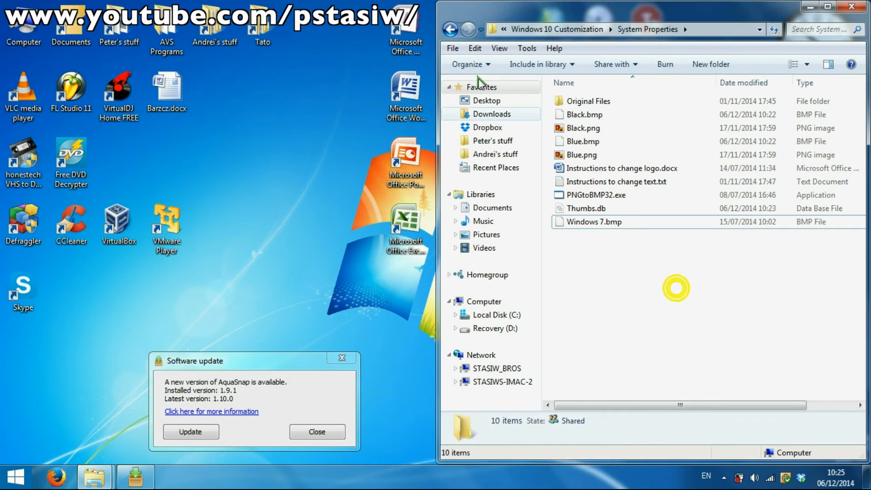
# Open the Task Viewer and desktops folder in Windows 10 Customization and close the leftover ShellBrd folder window
pyautogui.click(451, 30)
pyautogui.doubleClick(619, 275)
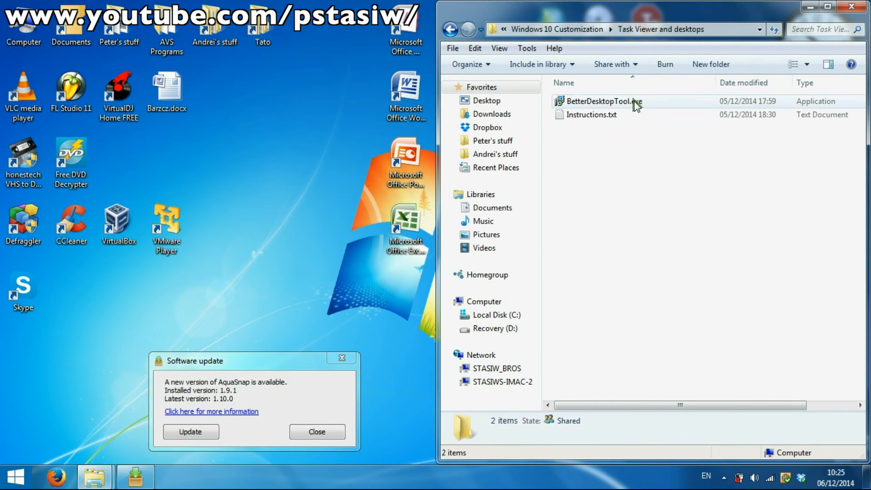
pyautogui.moveTo(261, 367); pyautogui.dragTo(228, 298)
pyautogui.moveTo(94, 476)
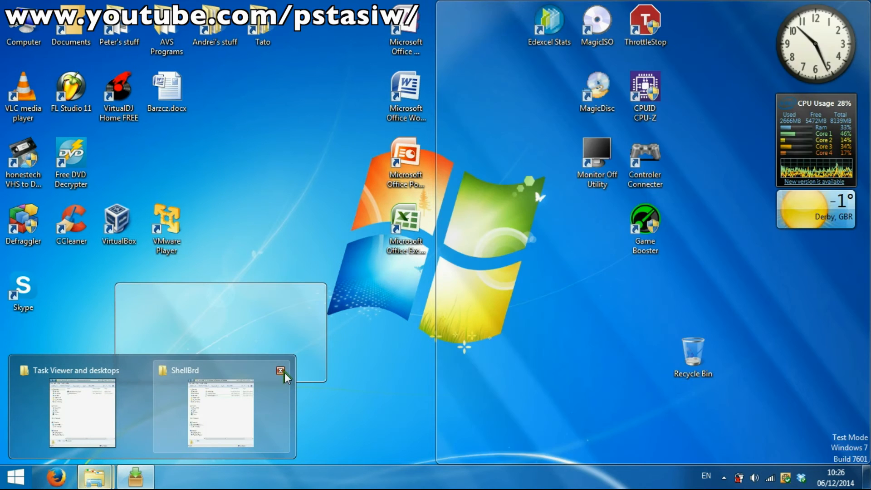
pyautogui.click(280, 371)
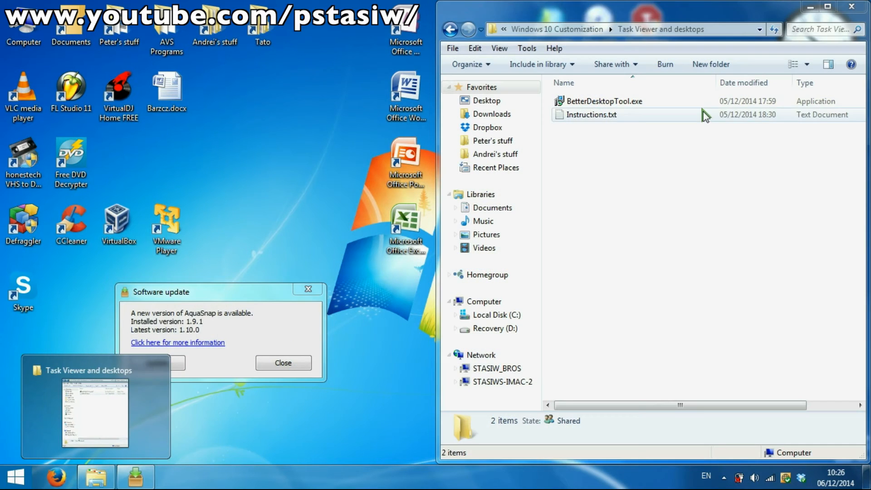
# Run BetterDesktopTool.exe from the Task Viewer and desktops folder and accept the security warning
pyautogui.click(648, 225)
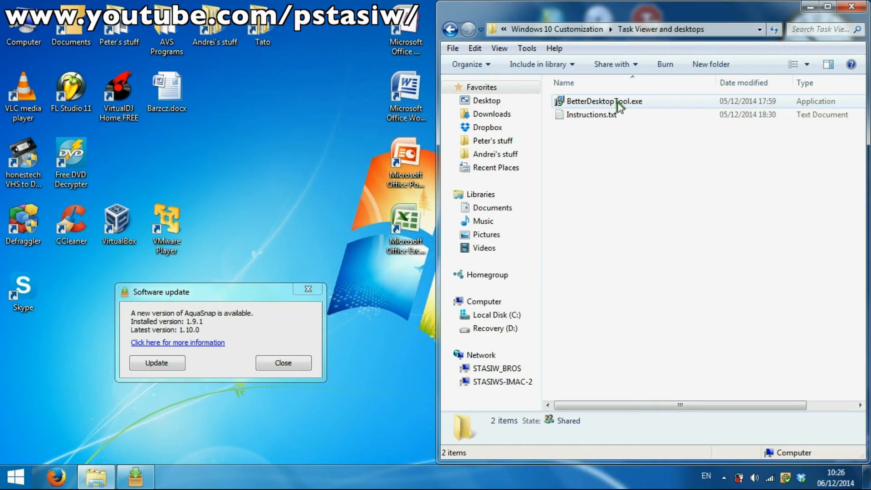
pyautogui.click(632, 102)
pyautogui.doubleClick(621, 100)
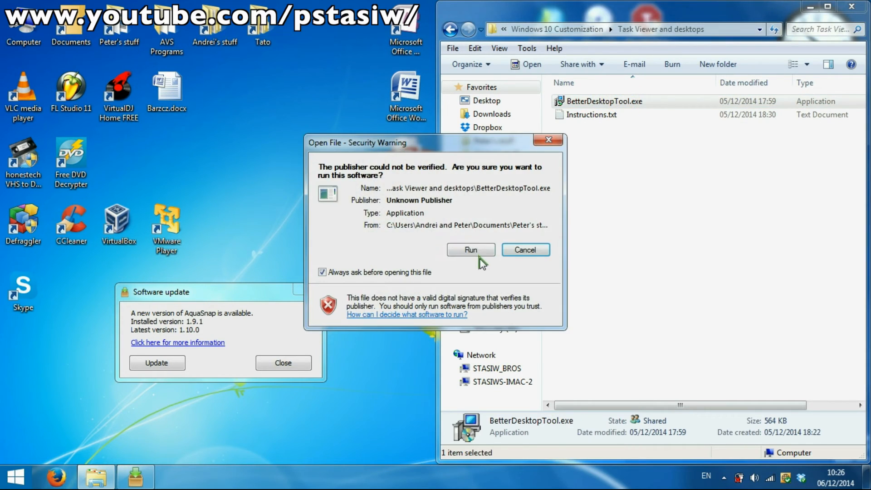
pyautogui.click(482, 256)
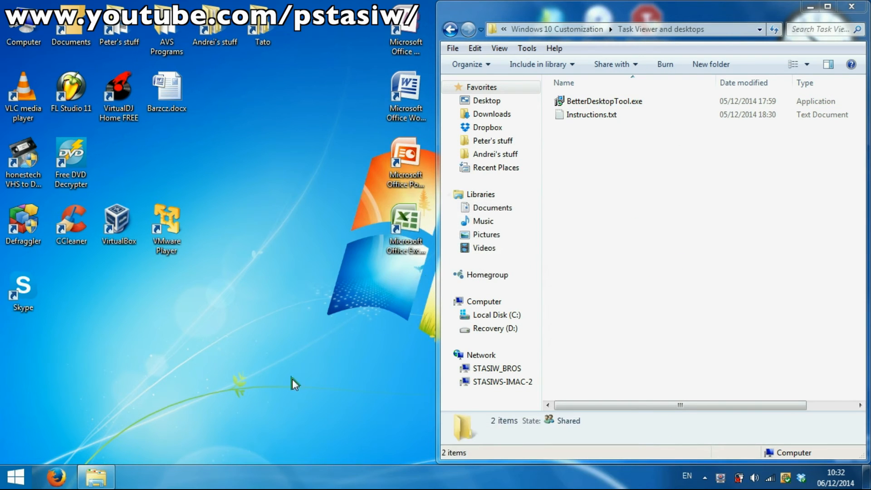
# Go back to the Windows 10 Customization folder and open its Themes subfolder ExplorerFrame
pyautogui.click(448, 32)
pyautogui.click(644, 334)
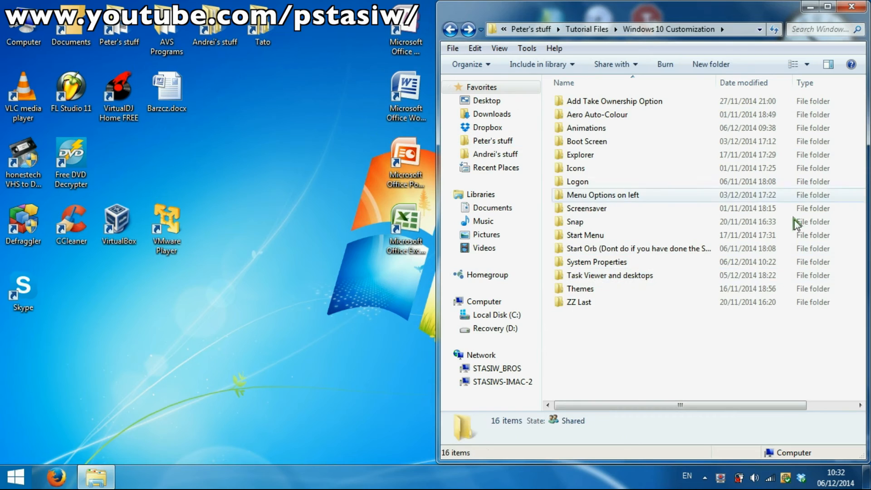
pyautogui.doubleClick(592, 292)
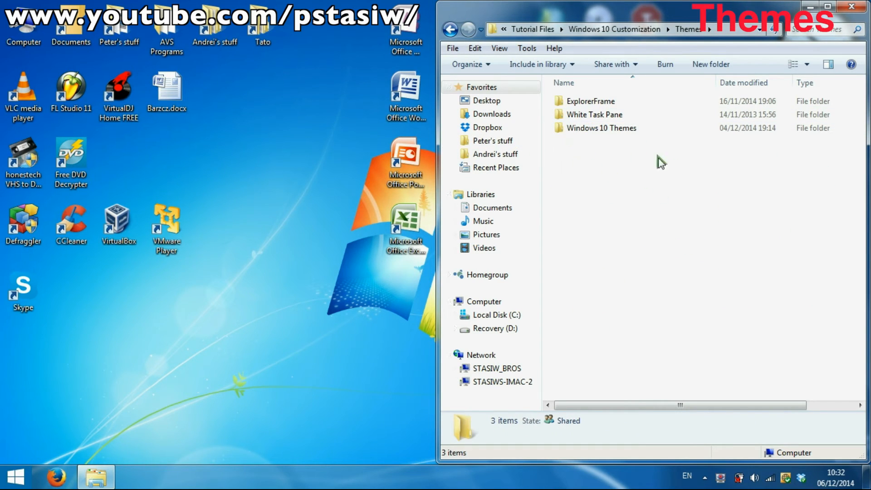
pyautogui.click(610, 99)
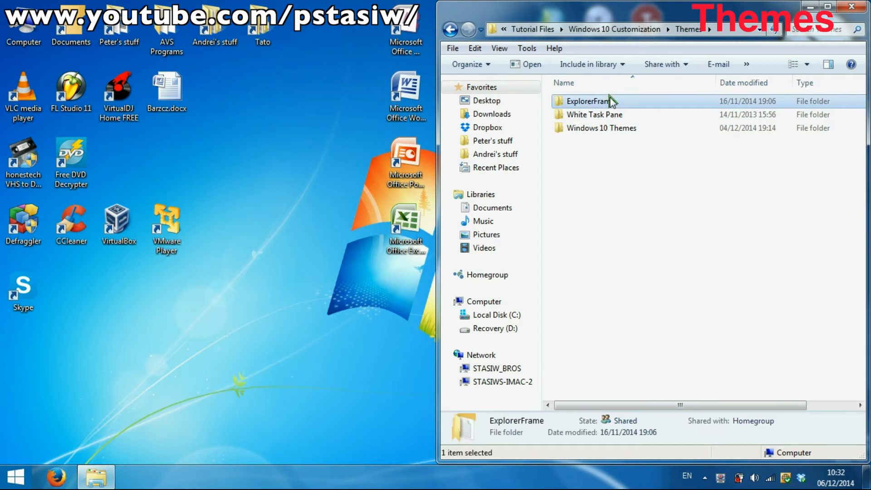
pyautogui.doubleClick(610, 98)
pyautogui.click(586, 258)
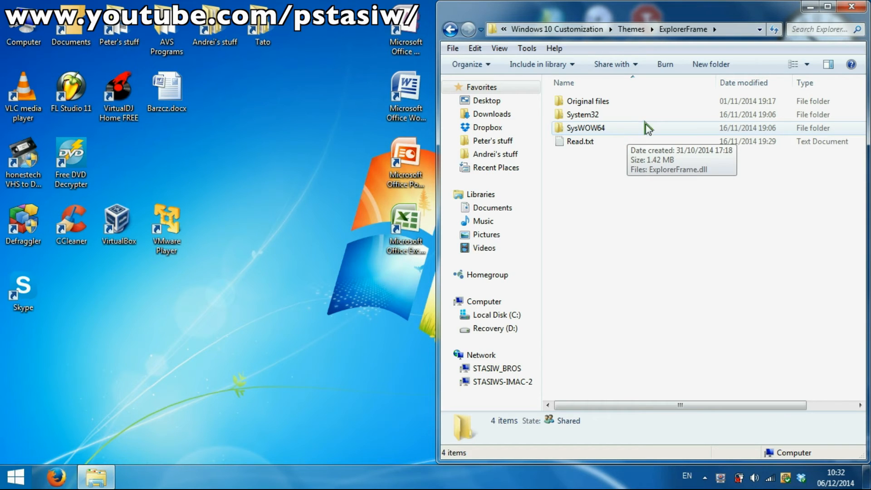
# Open the Windows\System32 folder on Local Disk (C:) in a second Explorer window
pyautogui.doubleClick(24, 25)
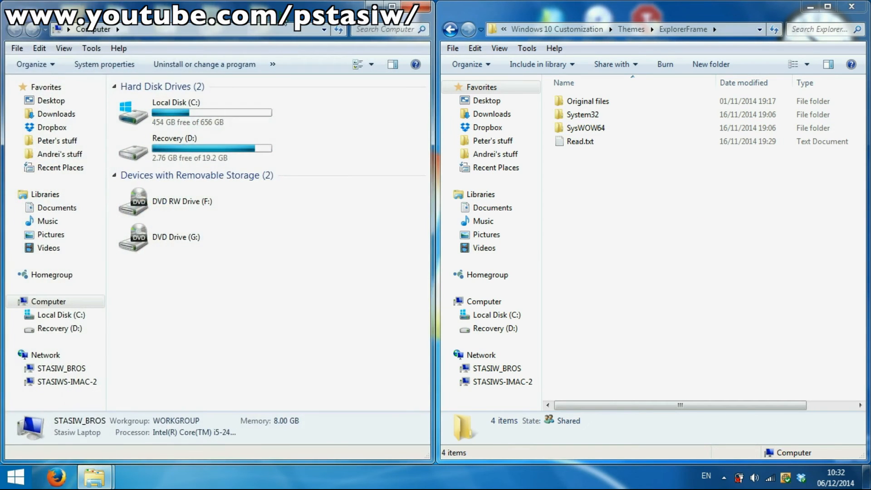
pyautogui.doubleClick(213, 108)
pyautogui.doubleClick(150, 369)
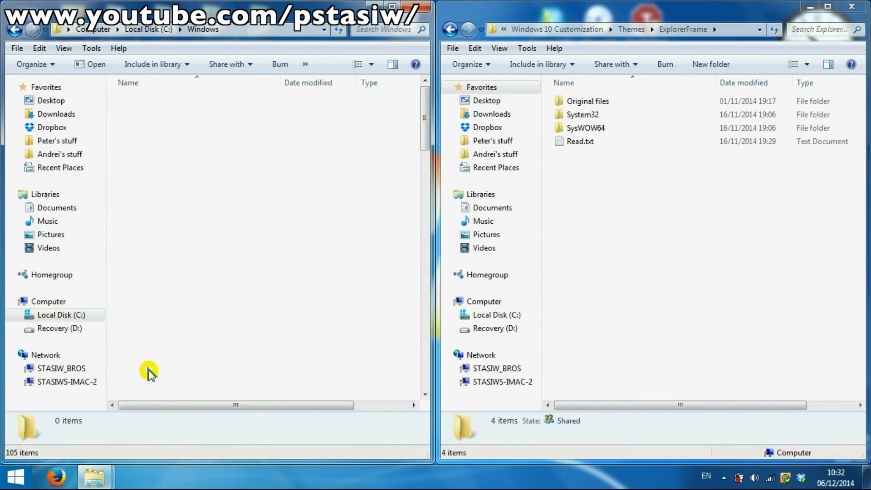
pyautogui.click(179, 328)
pyautogui.press('s')
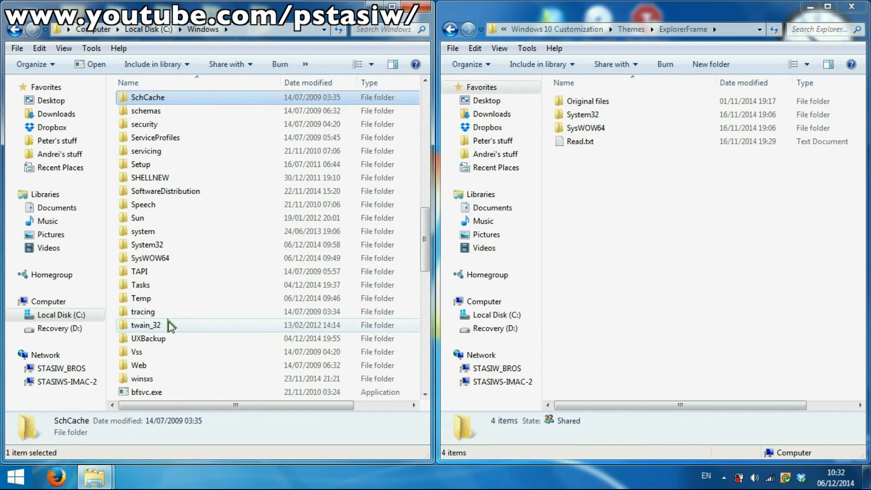
pyautogui.doubleClick(135, 245)
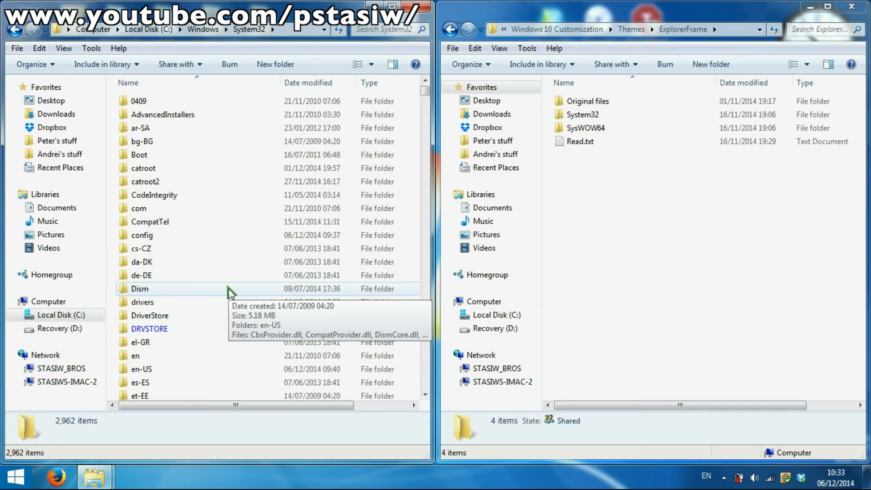
# Find ExplorerFrame.dll in the Windows\System32 folder and take ownership of it
pyautogui.scroll(-10, 229, 291)
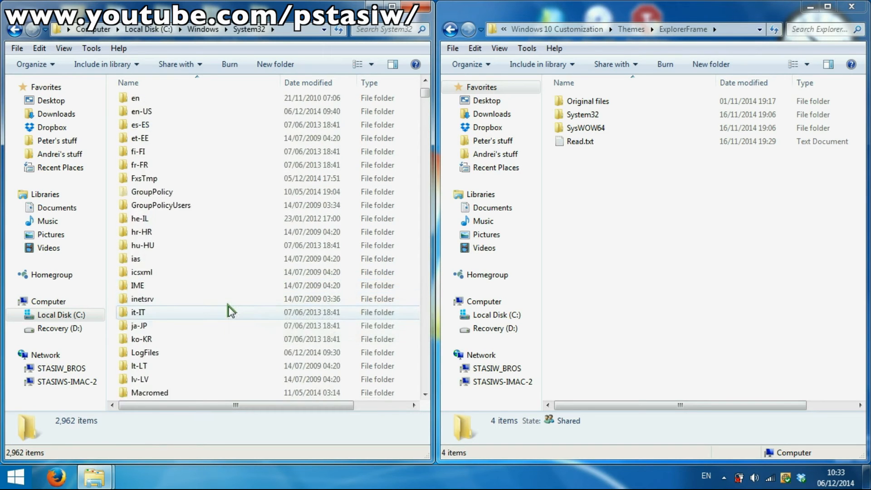
pyautogui.scroll(-1, 245, 267)
pyautogui.click(245, 267)
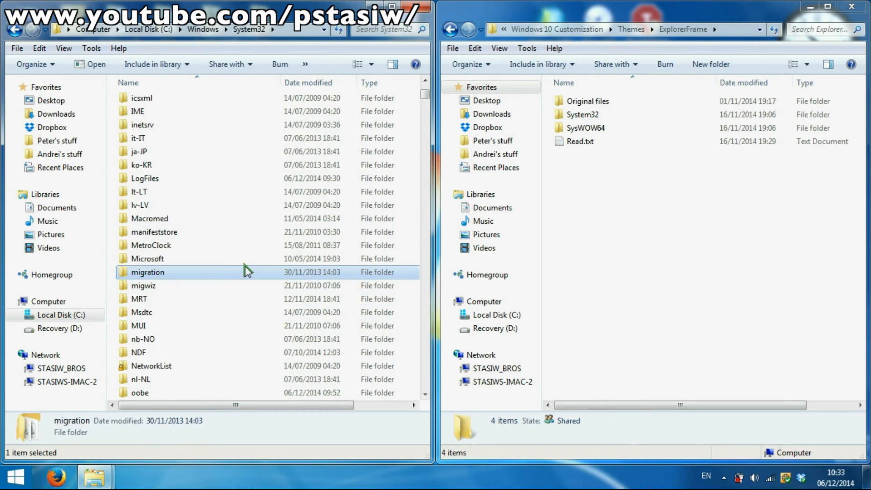
pyautogui.press('e')
pyautogui.press('Down')
pyautogui.press('Down')
pyautogui.press('Down')
pyautogui.press('Down')
pyautogui.press('Down')
pyautogui.press('Down')
pyautogui.press('Down')
pyautogui.press('Down')
pyautogui.press('Down')
pyautogui.press('Down')
pyautogui.press('Down')
pyautogui.press('Down')
pyautogui.press('Down')
pyautogui.press('Down')
pyautogui.press('Down')
pyautogui.press('Down')
pyautogui.press('Down')
pyautogui.press('Down')
pyautogui.press('Down')
pyautogui.press('Down')
pyautogui.press('Down')
pyautogui.press('Down')
pyautogui.press('Down')
pyautogui.press('Down')
pyautogui.press('Down')
pyautogui.press('Down')
pyautogui.press('Down')
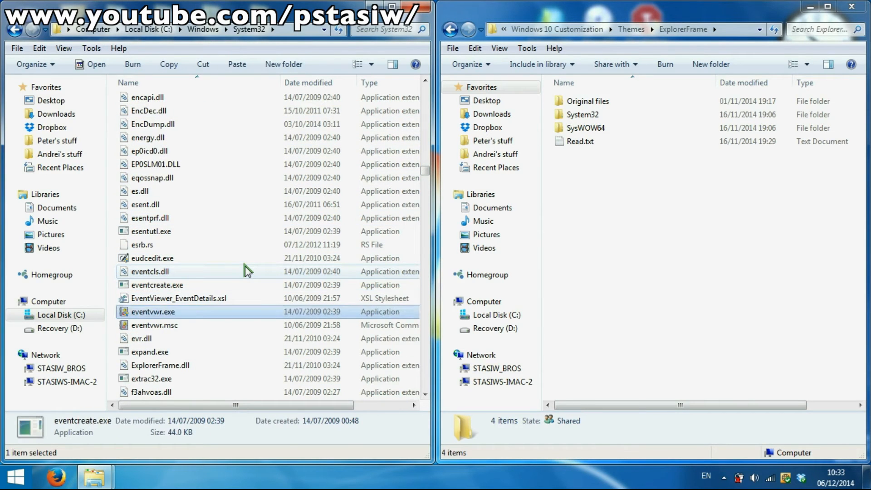
pyautogui.press('Down')
pyautogui.press('Down')
pyautogui.press('Down')
pyautogui.press('Down')
pyautogui.rightClick(164, 365)
pyautogui.click(222, 112)
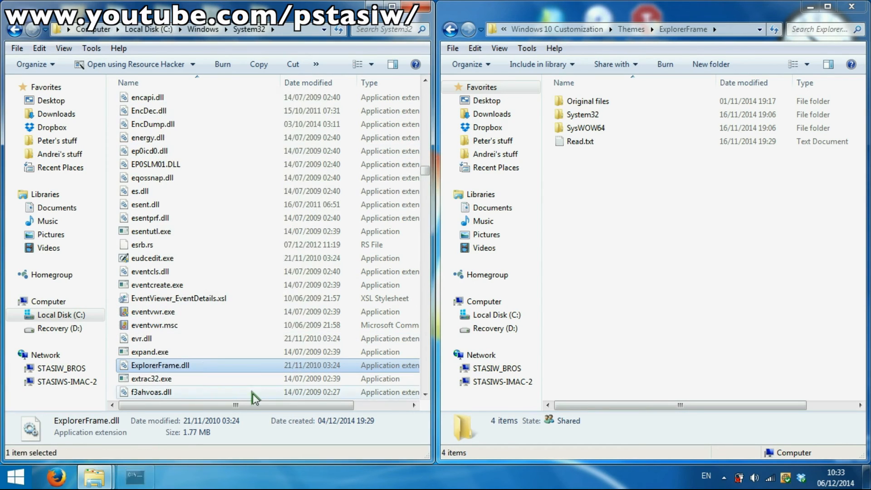
# Rename ExplorerFrame.dll in Windows\System32 to ExplorerFrame_old.dll
pyautogui.rightClick(163, 365)
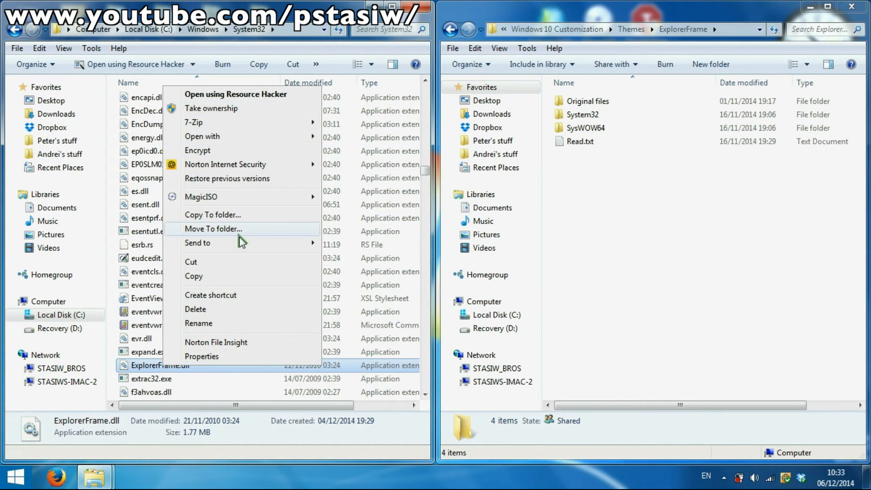
pyautogui.click(155, 367)
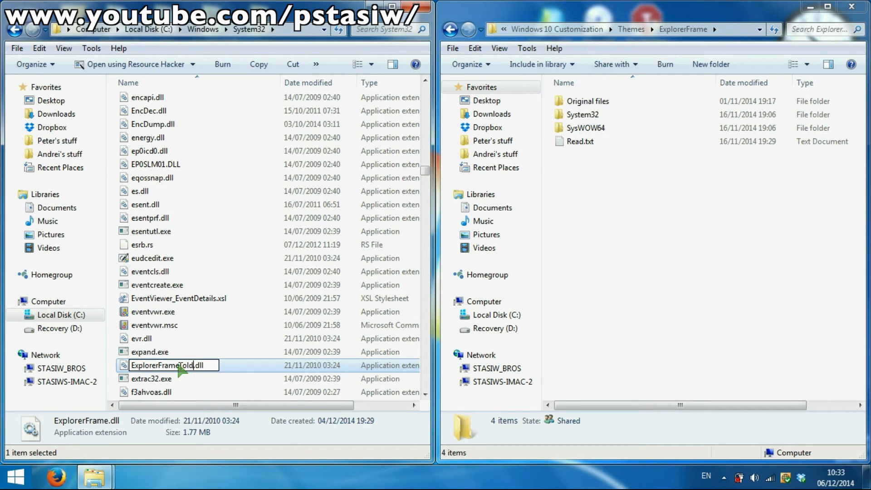
pyautogui.press('Return')
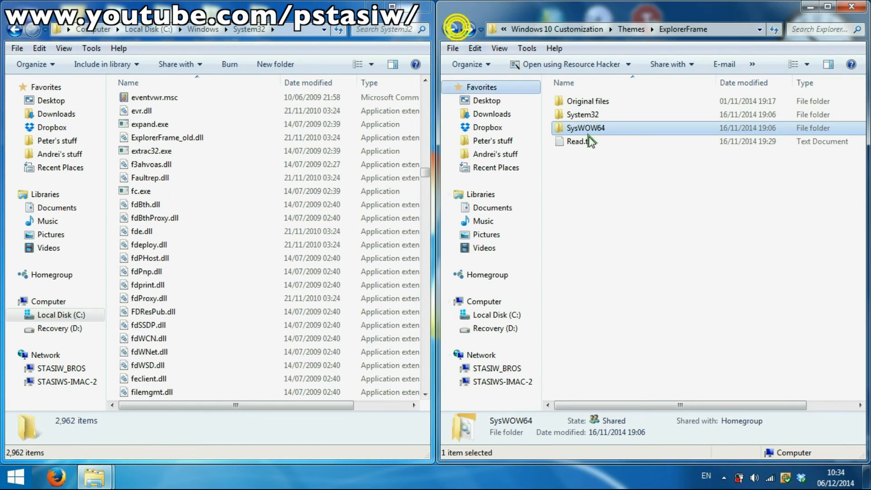
# Copy ExplorerFrame.dll from the customization's ExplorerFrame\System32 folder into Windows\System32
pyautogui.doubleClick(597, 115)
pyautogui.click(609, 100)
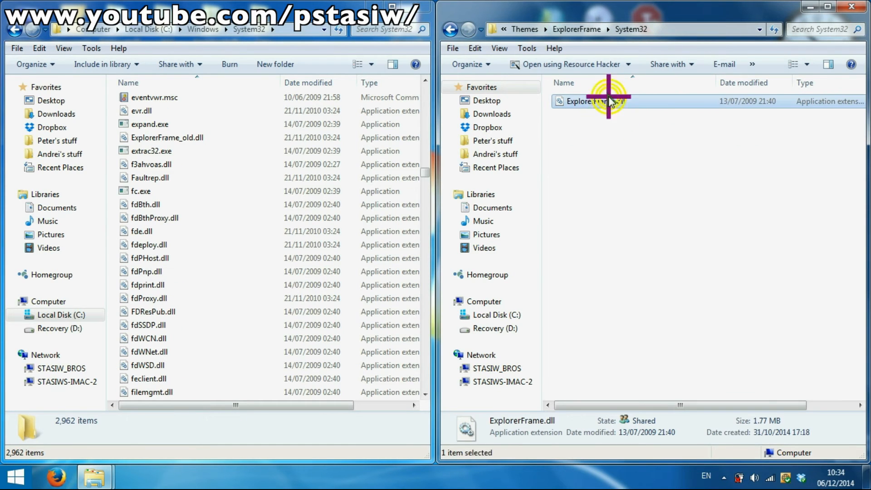
pyautogui.rightClick(609, 99)
pyautogui.click(641, 322)
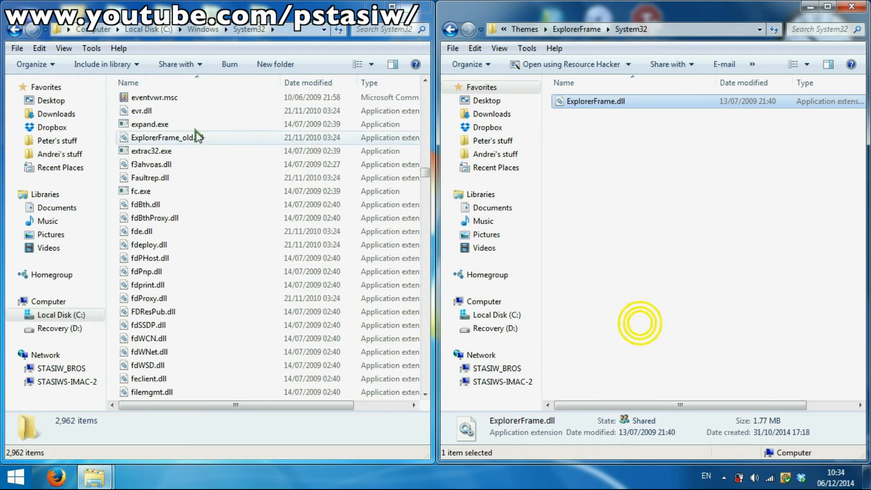
pyautogui.rightClick(227, 119)
pyautogui.click(259, 189)
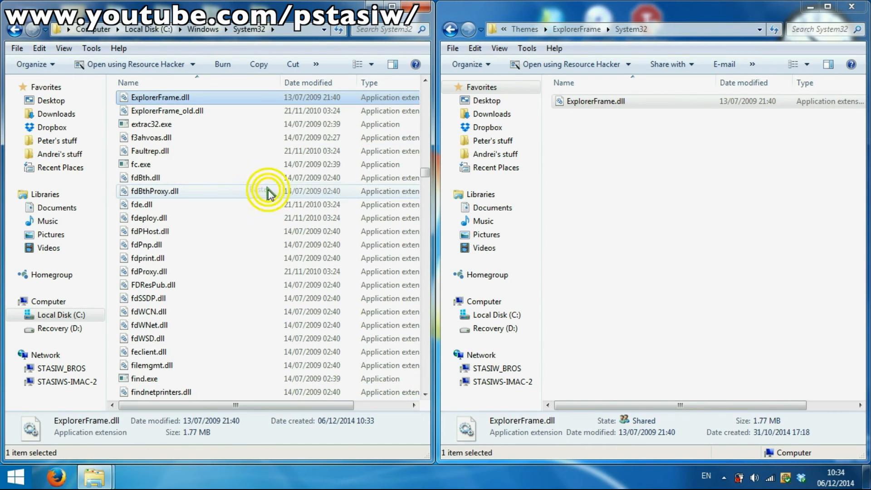
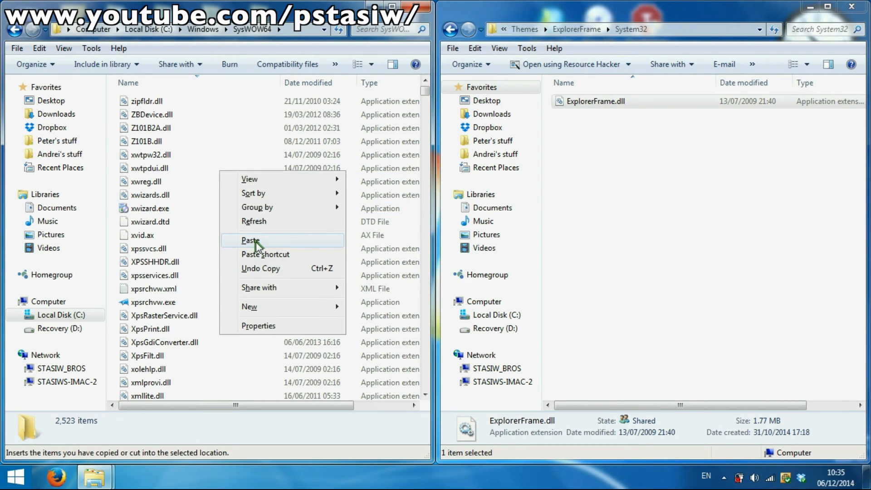
# Cancel pasting over the existing ExplorerFrame.dll in Windows\SysWOW64 and rename that original file to ExplorerFrame_old.dll
pyautogui.click(256, 242)
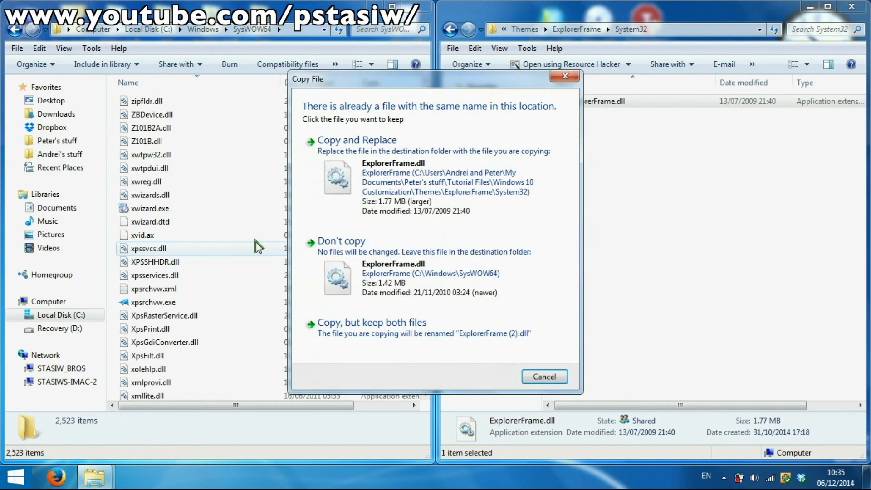
pyautogui.click(539, 377)
pyautogui.scroll(-3, 223, 249)
pyautogui.click(208, 248)
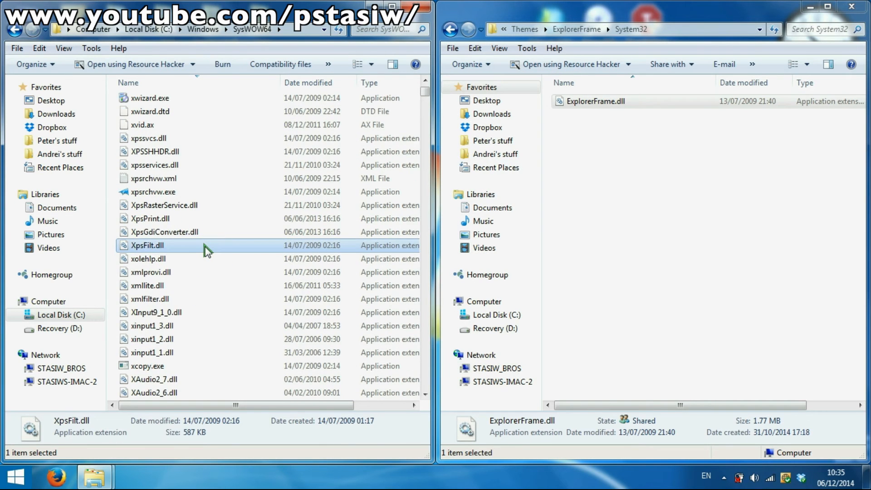
pyautogui.press('e')
pyautogui.scroll(-5, 206, 250)
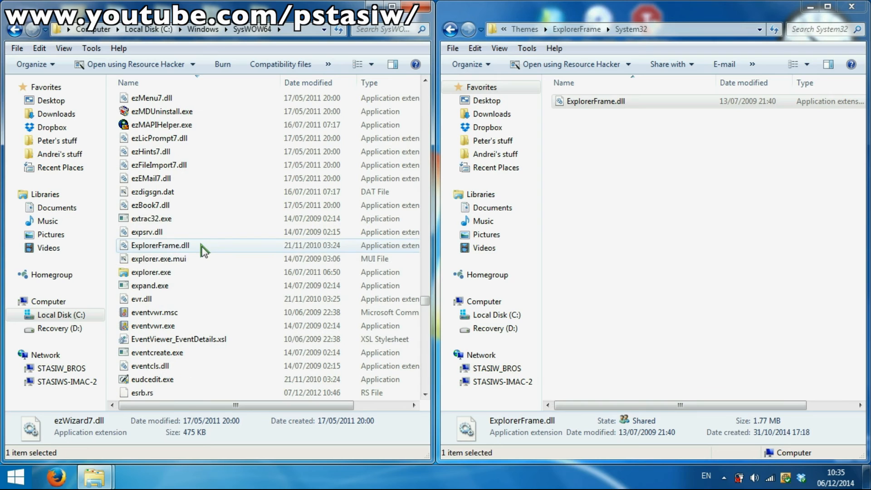
pyautogui.click(167, 246)
pyautogui.click(184, 246)
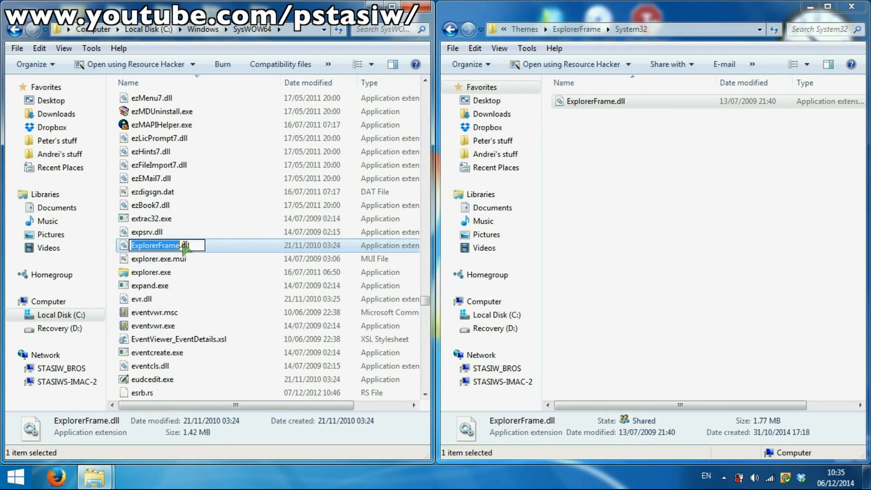
pyautogui.click(180, 245)
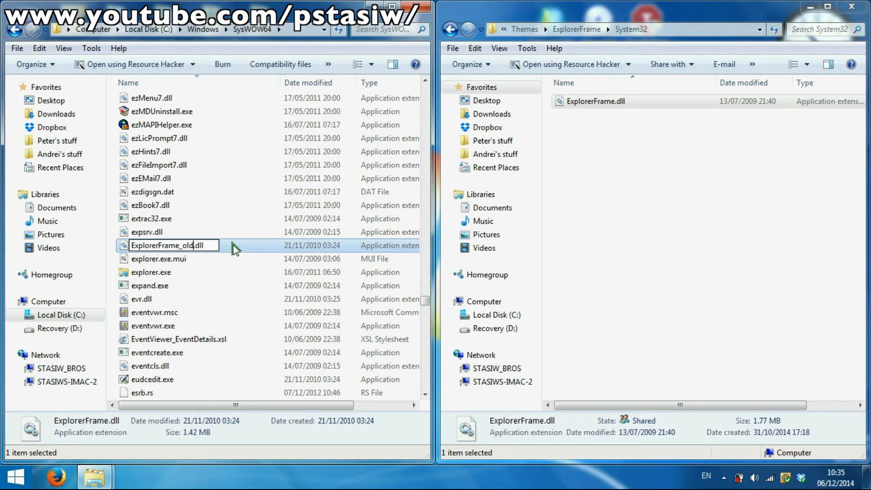
pyautogui.press('Return')
# Copy ExplorerFrame.dll from the customization's ExplorerFrame\System32 folder into Windows\SysWOW64 and check it beside the renamed original
pyautogui.rightClick(596, 103)
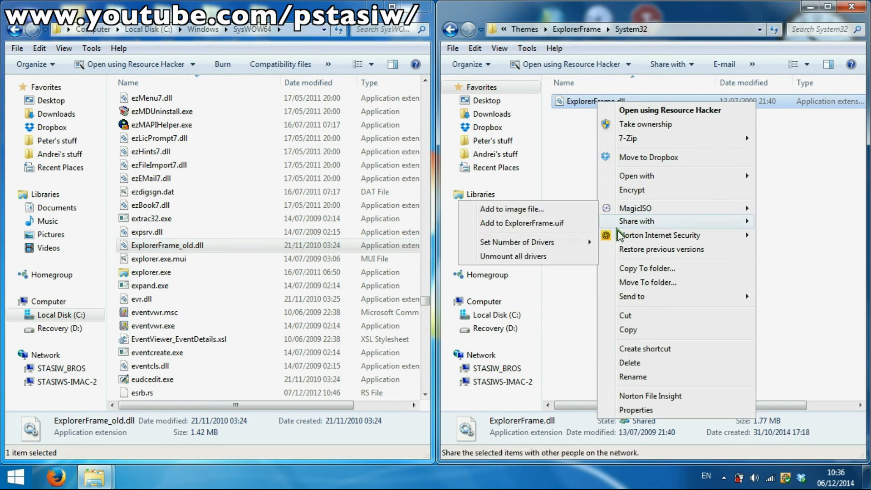
pyautogui.click(636, 324)
pyautogui.rightClick(222, 237)
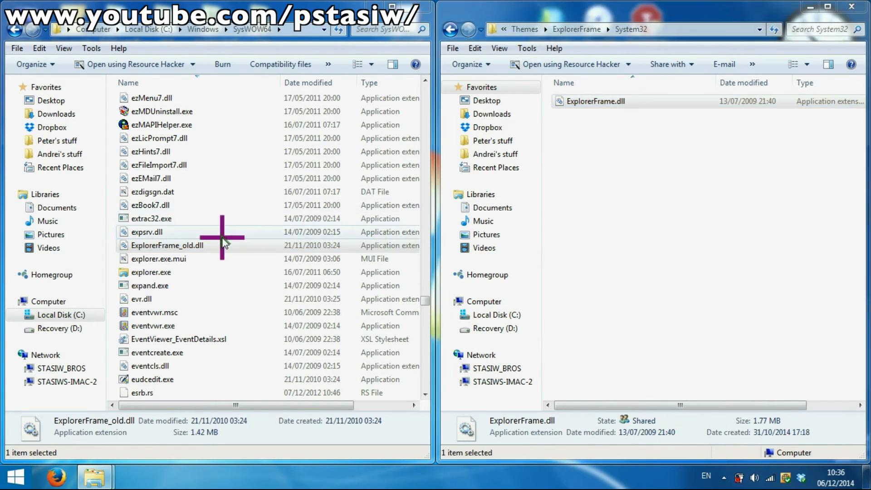
pyautogui.click(253, 307)
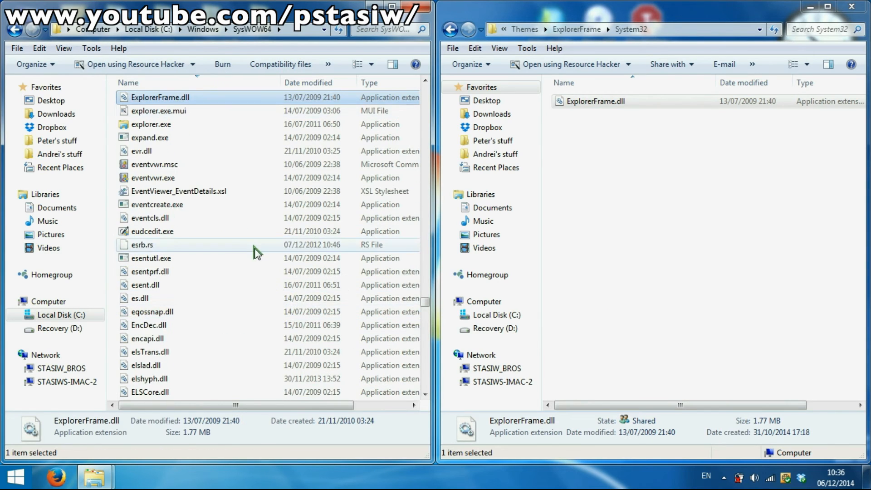
pyautogui.click(196, 151)
pyautogui.click(210, 136)
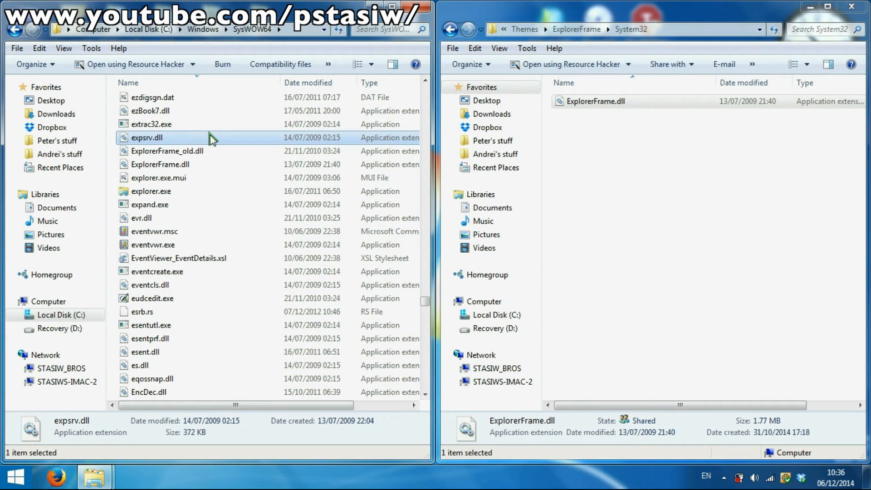
# Return to the customization's ExplorerFrame folder and open Read.txt to view its instructions
pyautogui.click(450, 29)
pyautogui.click(668, 198)
pyautogui.doubleClick(579, 141)
pyautogui.click(659, 203)
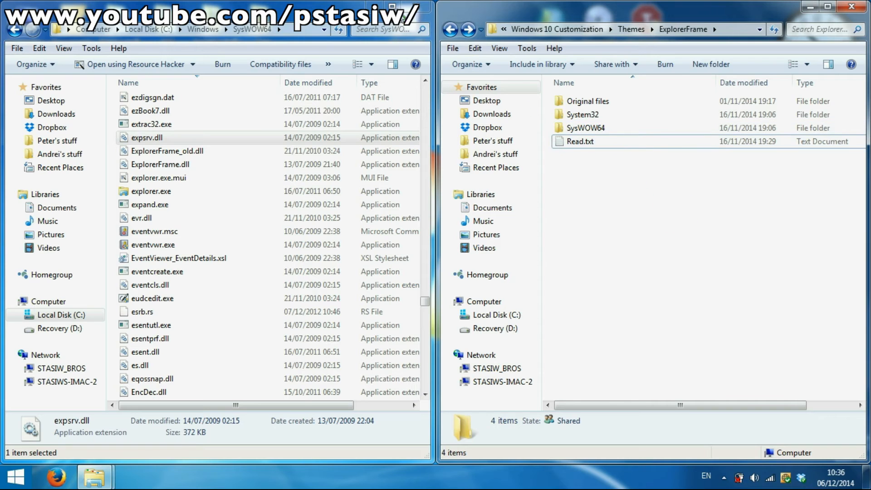
# Open README.txt in the Themes\White Task Pane folder, place it beside the SysWOW64 window and read the shell32.dll replacement instructions
pyautogui.click(449, 31)
pyautogui.click(649, 188)
pyautogui.doubleClick(604, 116)
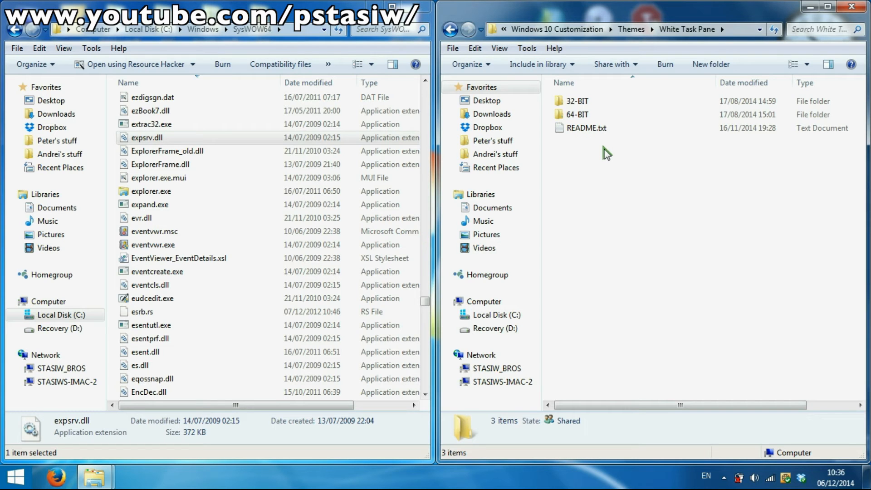
pyautogui.doubleClick(579, 130)
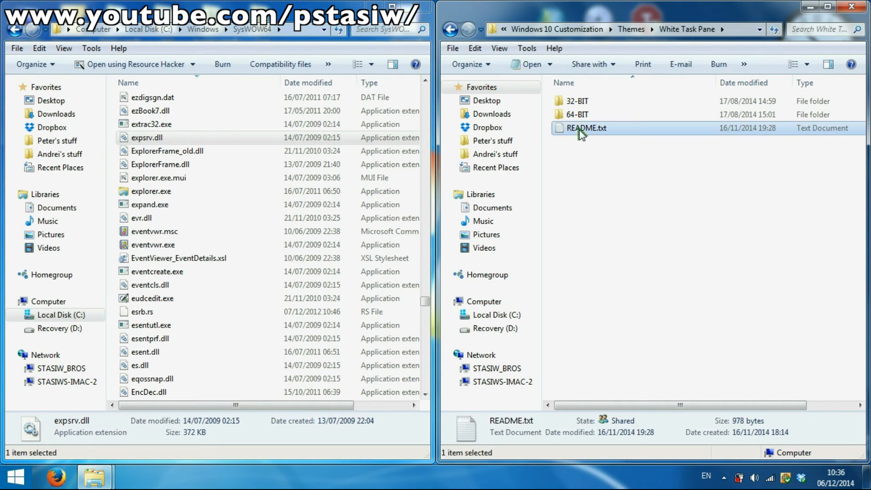
pyautogui.moveTo(494, 15); pyautogui.dragTo(868, 26)
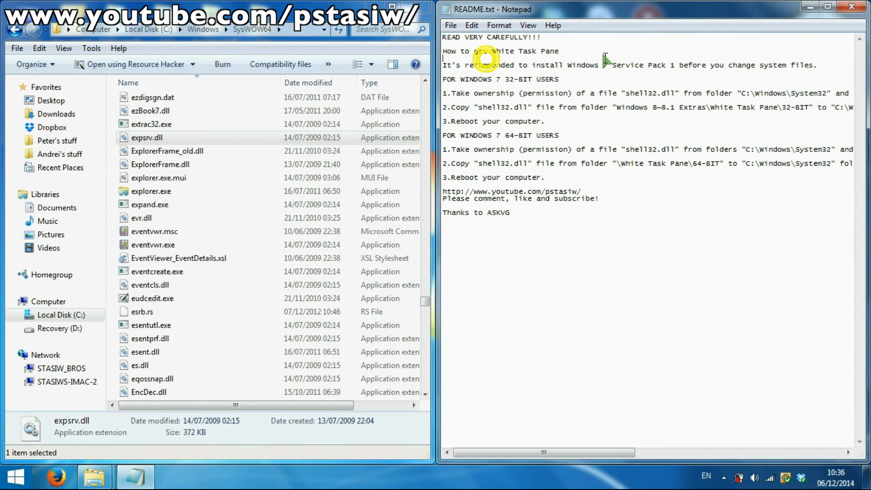
pyautogui.click(456, 93)
pyautogui.moveTo(473, 95); pyautogui.dragTo(575, 119)
pyautogui.click(575, 117)
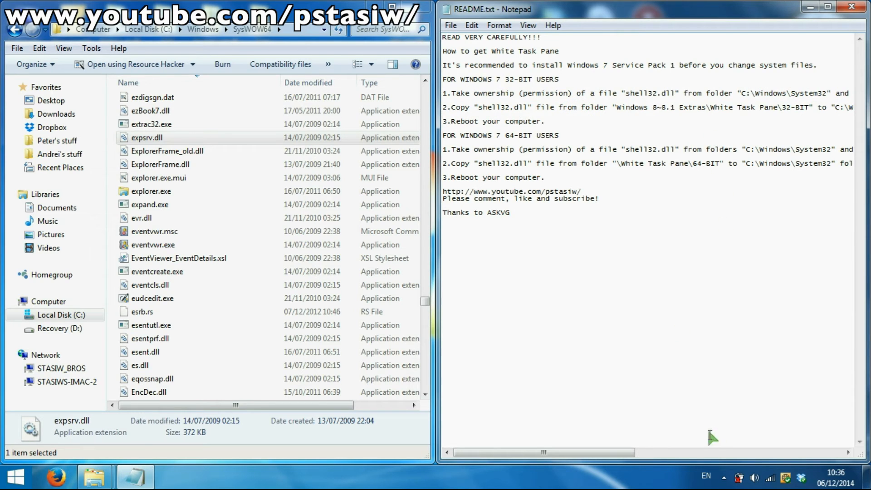
pyautogui.moveTo(623, 452)
pyautogui.mouseDown()
pyautogui.moveTo(739, 454)
pyautogui.moveTo(624, 454)
pyautogui.mouseUp()
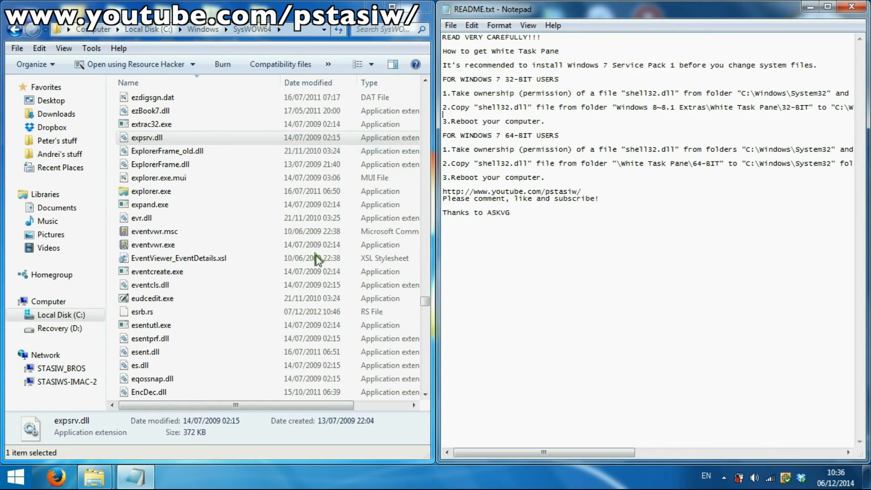
# Locate shell32.dll in Windows\SysWOW64 and take ownership of the file
pyautogui.click(205, 218)
pyautogui.press('s')
pyautogui.press('s')
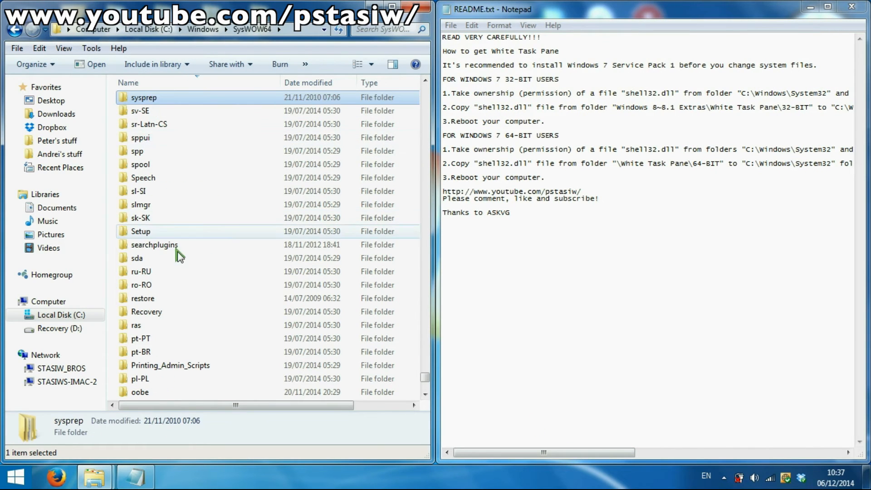
pyautogui.press('s')
pyautogui.press('s')
pyautogui.press('s')
pyautogui.press('s')
pyautogui.press('s')
pyautogui.press('s')
pyautogui.press('s')
pyautogui.press('s')
pyautogui.press('s')
pyautogui.press('s')
pyautogui.press('s')
pyautogui.press('s')
pyautogui.press('s')
pyautogui.press('s')
pyautogui.press('s')
pyautogui.press('s')
pyautogui.press('s')
pyautogui.press('s')
pyautogui.press('s')
pyautogui.press('s')
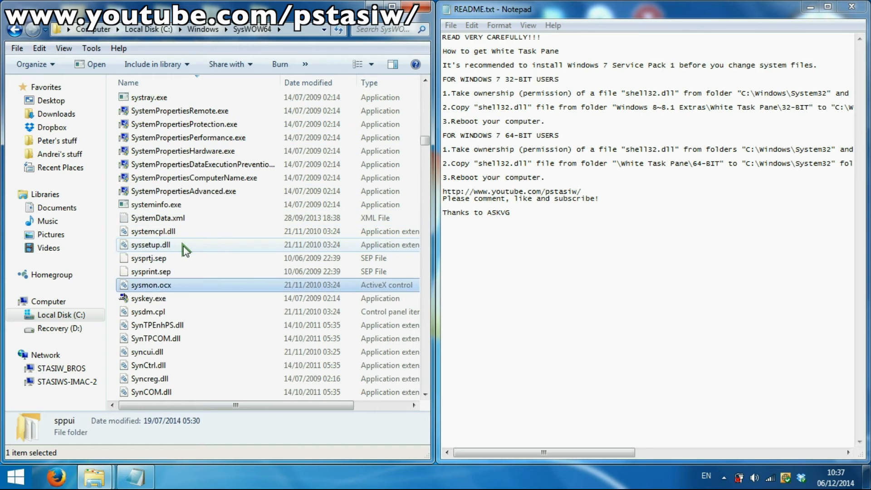
pyautogui.press('s')
pyautogui.press('s')
pyautogui.press('s')
pyautogui.press('s')
pyautogui.press('s')
pyautogui.press('s')
pyautogui.press('s')
pyautogui.press('s')
pyautogui.press('s')
pyautogui.press('s')
pyautogui.press('s')
pyautogui.press('s')
pyautogui.press('s')
pyautogui.press('s')
pyautogui.press('s')
pyautogui.press('s')
pyautogui.press('s')
pyautogui.press('s')
pyautogui.press('s')
pyautogui.press('s')
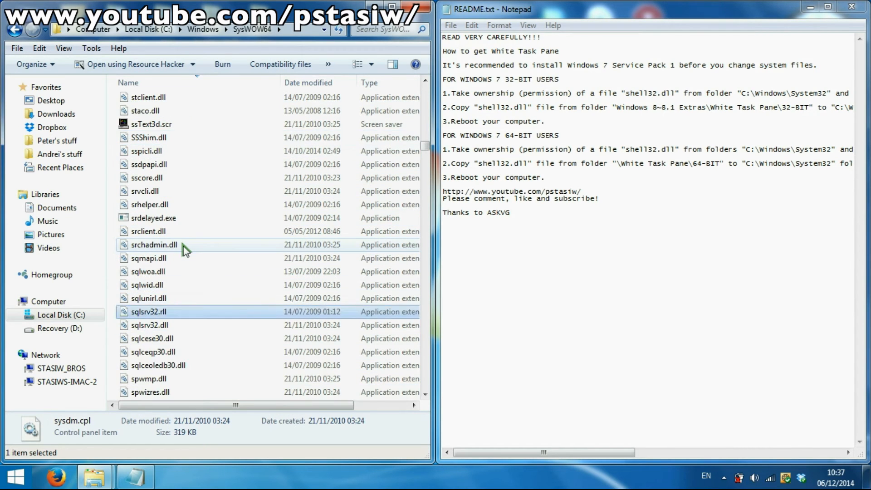
pyautogui.press('s')
pyautogui.press('s')
pyautogui.press('s')
pyautogui.press('s')
pyautogui.press('s')
pyautogui.press('s')
pyautogui.press('s')
pyautogui.press('s')
pyautogui.press('s')
pyautogui.press('s')
pyautogui.press('s')
pyautogui.press('s')
pyautogui.press('s')
pyautogui.press('s')
pyautogui.press('s')
pyautogui.press('s')
pyautogui.press('s')
pyautogui.press('s')
pyautogui.press('s')
pyautogui.press('s')
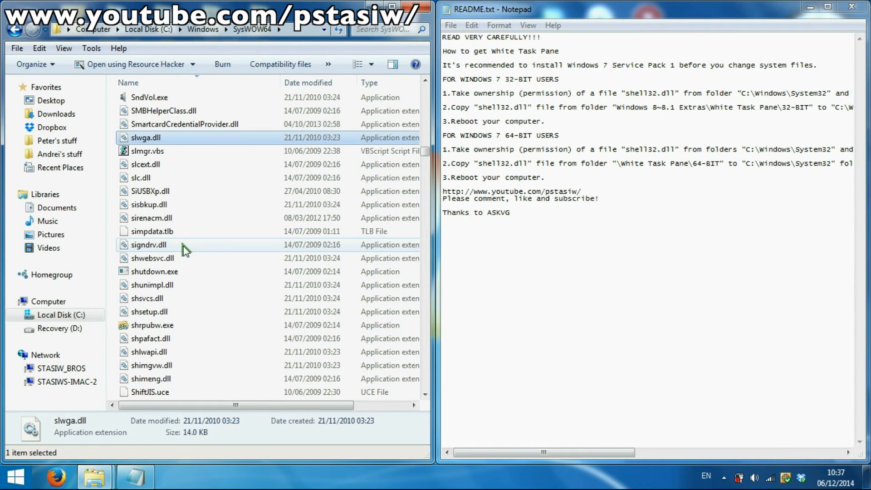
pyautogui.press('s')
pyautogui.press('s')
pyautogui.press('s')
pyautogui.press('s')
pyautogui.press('s')
pyautogui.press('s')
pyautogui.press('s')
pyautogui.press('s')
pyautogui.press('s')
pyautogui.press('s')
pyautogui.press('s')
pyautogui.press('s')
pyautogui.press('s')
pyautogui.press('s')
pyautogui.press('s')
pyautogui.press('s')
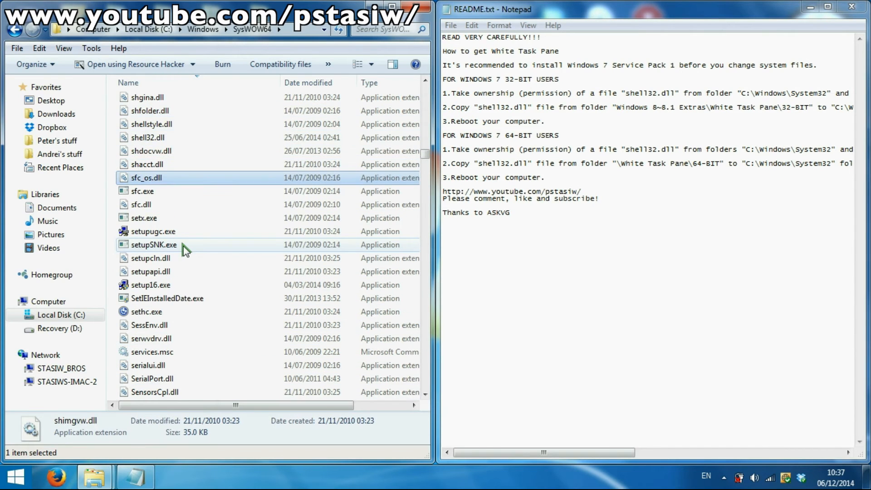
pyautogui.click(165, 137)
pyautogui.rightClick(157, 134)
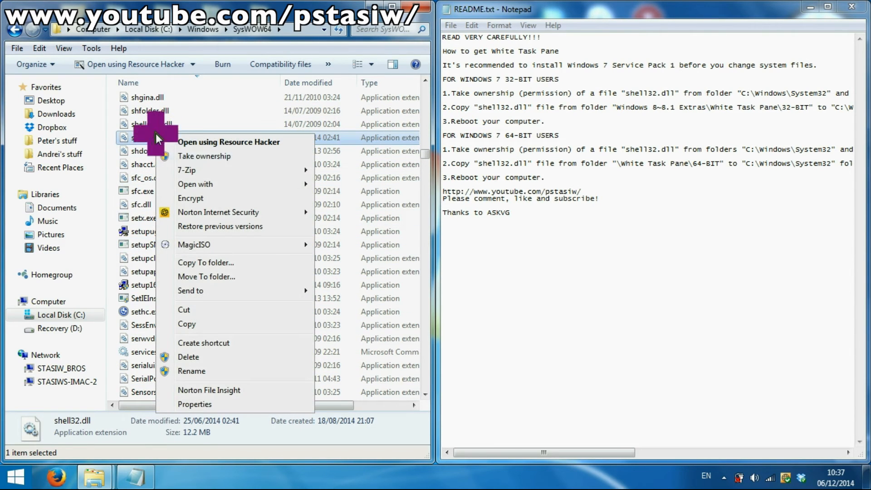
pyautogui.click(207, 157)
# Check the README's renaming instruction and rename shell32.dll in Windows\SysWOW64 to shell32_old.dll
pyautogui.moveTo(607, 448)
pyautogui.mouseDown()
pyautogui.moveTo(774, 448)
pyautogui.moveTo(603, 449)
pyautogui.mouseUp()
pyautogui.click(149, 139)
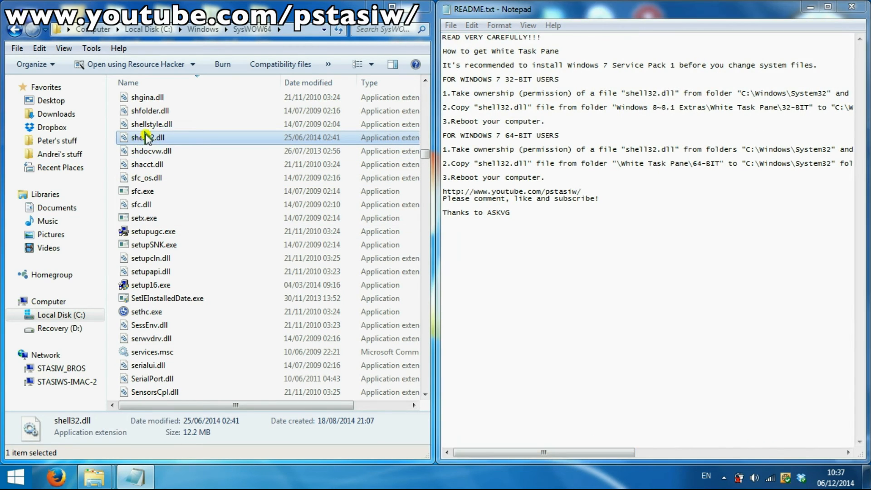
pyautogui.click(157, 137)
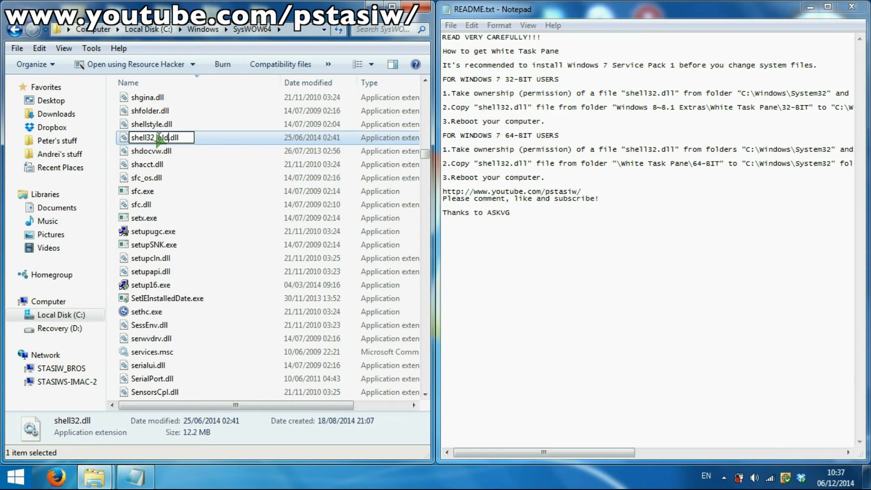
pyautogui.write('_old')
pyautogui.press('Return')
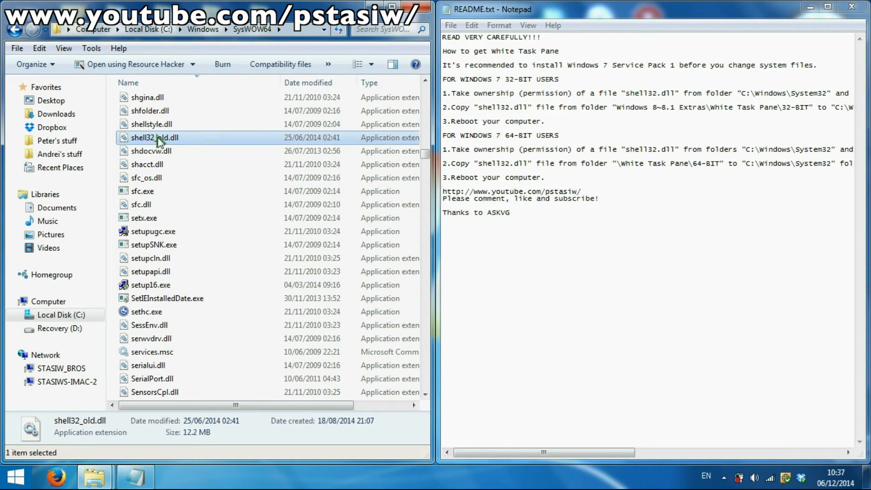
# Switch from SysWOW64 to the Windows\System32 folder, locate shell32.dll and rename it to shell32_old.dll
pyautogui.click(199, 30)
pyautogui.doubleClick(157, 353)
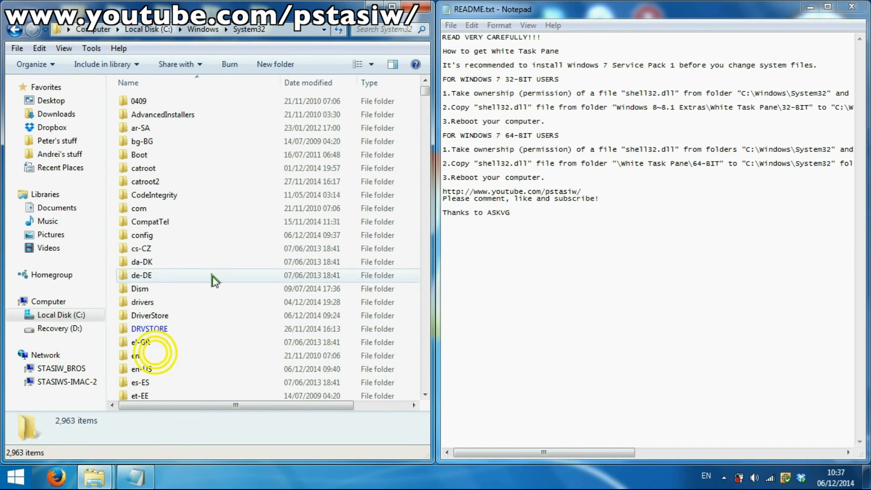
pyautogui.click(166, 252)
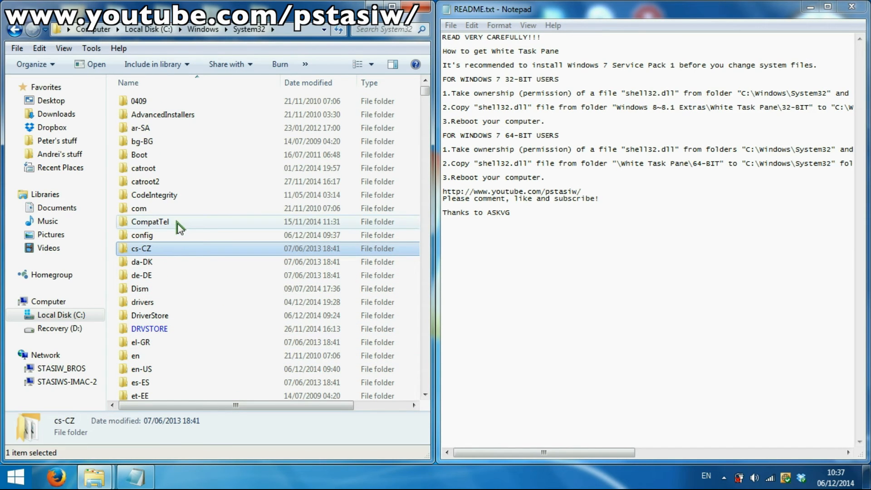
pyautogui.click(150, 204)
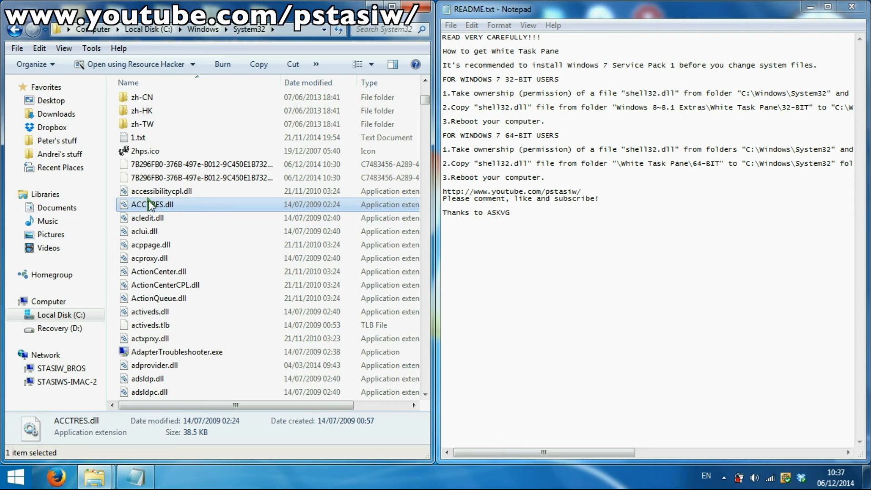
pyautogui.write('sa')
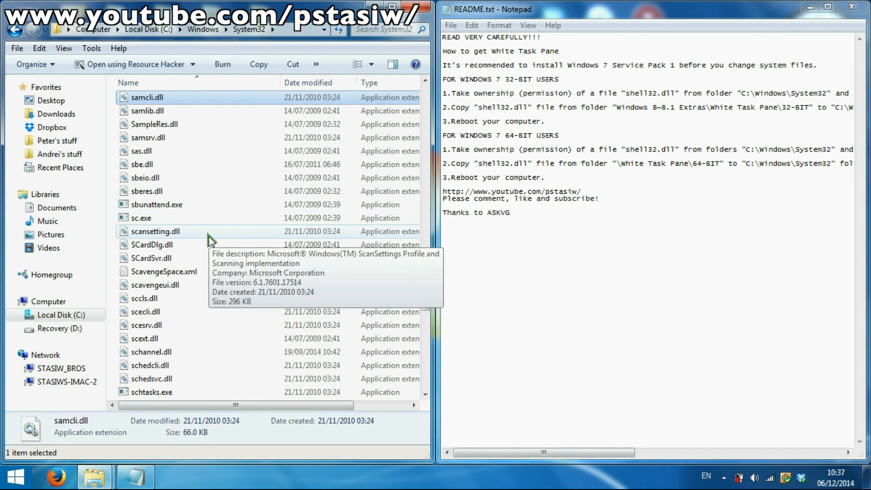
pyautogui.press('Down')
pyautogui.press('Down')
pyautogui.press('Down')
pyautogui.press('Down')
pyautogui.press('Down')
pyautogui.press('Down')
pyautogui.press('Down')
pyautogui.press('Down')
pyautogui.press('Down')
pyautogui.press('Down')
pyautogui.press('Down')
pyautogui.press('Down')
pyautogui.press('Down')
pyautogui.press('Down')
pyautogui.press('Down')
pyautogui.press('Down')
pyautogui.press('Down')
pyautogui.press('Down')
pyautogui.press('Down')
pyautogui.press('Down')
pyautogui.press('Down')
pyautogui.press('Down')
pyautogui.press('Down')
pyautogui.press('Down')
pyautogui.press('Down')
pyautogui.press('Down')
pyautogui.press('Down')
pyautogui.press('Down')
pyautogui.press('Down')
pyautogui.press('Down')
pyautogui.press('Down')
pyautogui.press('Down')
pyautogui.press('Down')
pyautogui.press('Down')
pyautogui.press('Down')
pyautogui.press('Down')
pyautogui.press('Down')
pyautogui.press('Down')
pyautogui.press('Down')
pyautogui.press('Down')
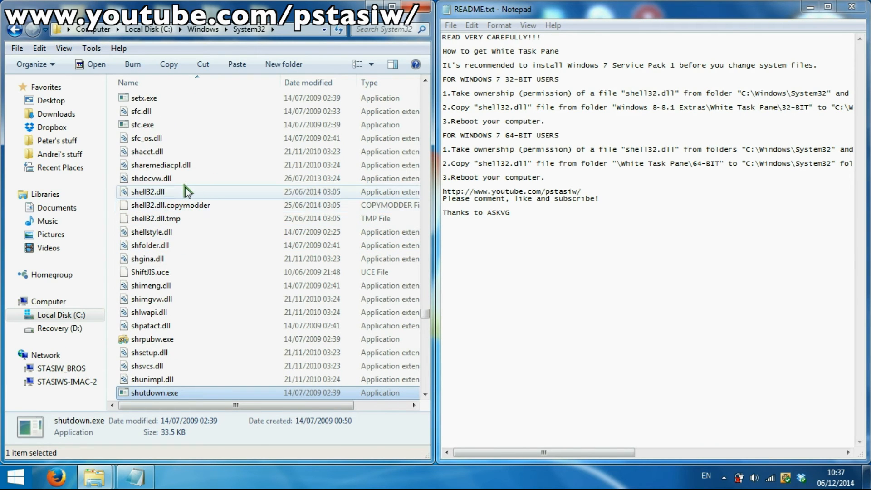
pyautogui.click(176, 190)
pyautogui.click(157, 193)
pyautogui.click(155, 191)
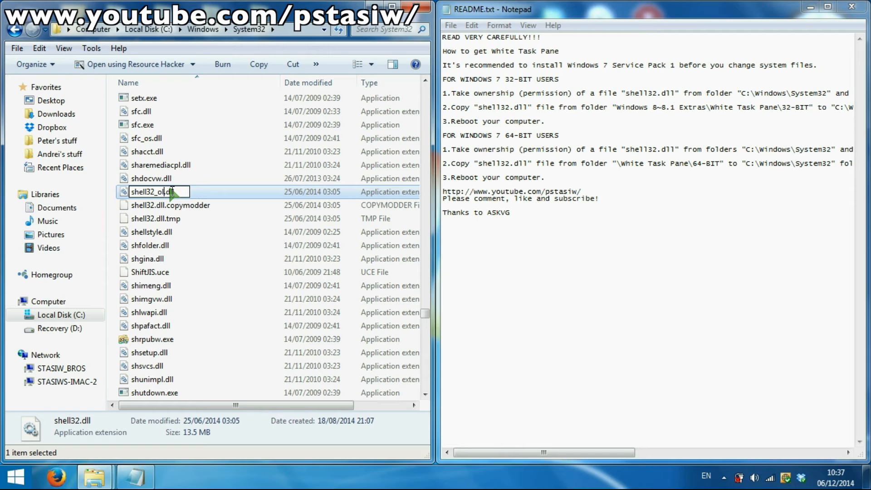
pyautogui.write('_old')
pyautogui.press('Return')
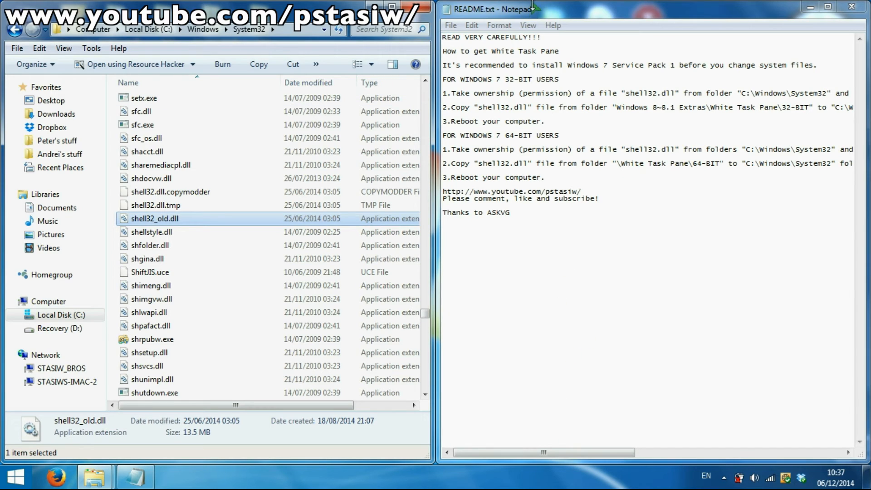
# Copy shell32.dll from the White Task Pane\64-BIT folder into Windows\System32, moving the README out of the way
pyautogui.moveTo(533, 7); pyautogui.dragTo(123, 10)
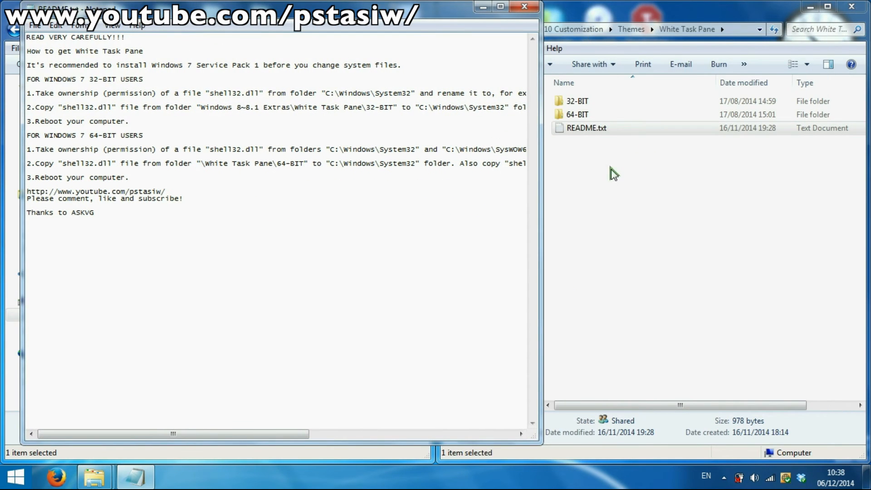
pyautogui.doubleClick(574, 114)
pyautogui.rightClick(598, 99)
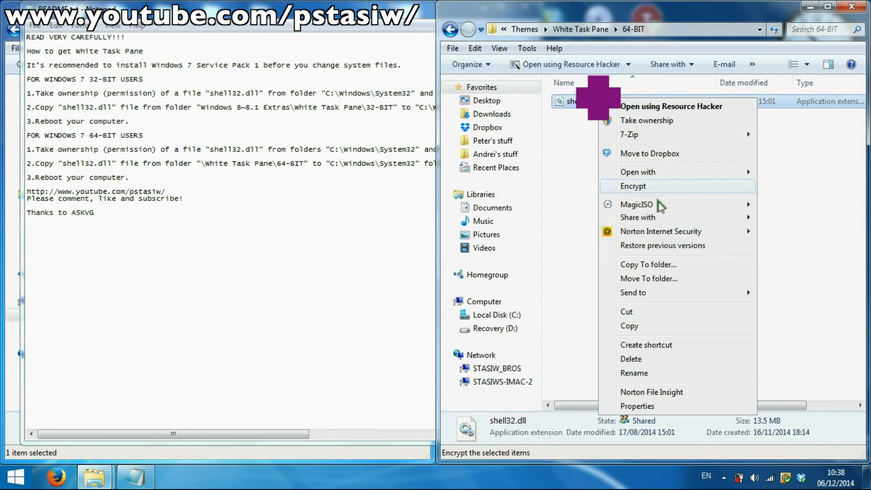
pyautogui.click(641, 327)
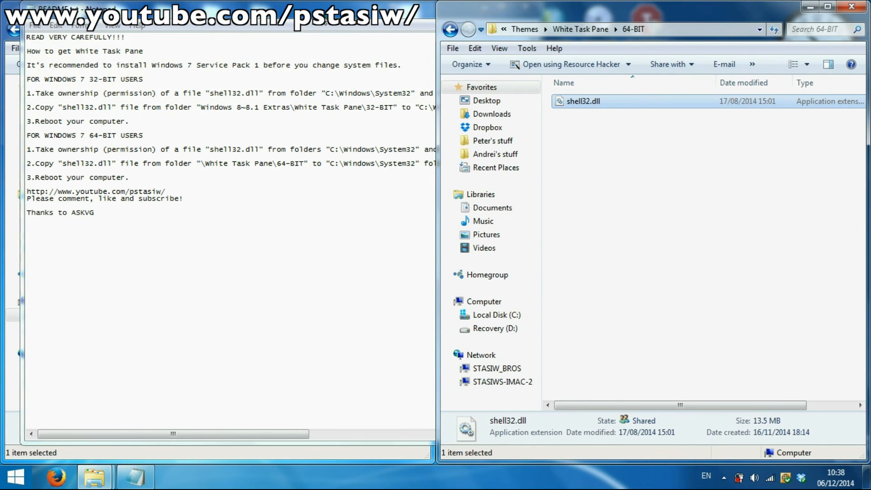
pyautogui.click(325, 20)
pyautogui.click(482, 8)
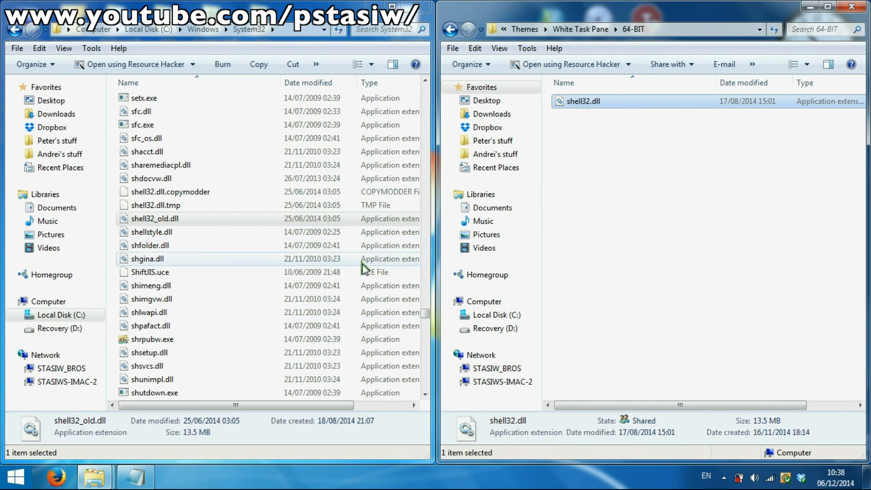
pyautogui.rightClick(221, 205)
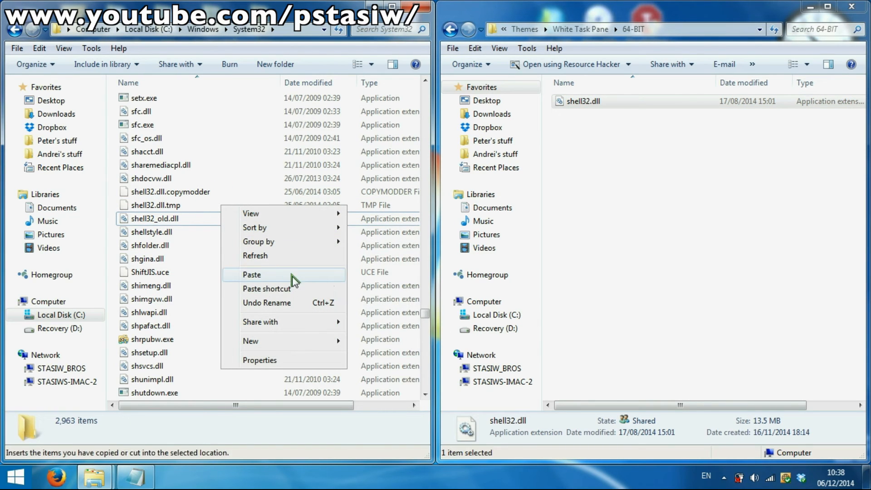
pyautogui.click(271, 277)
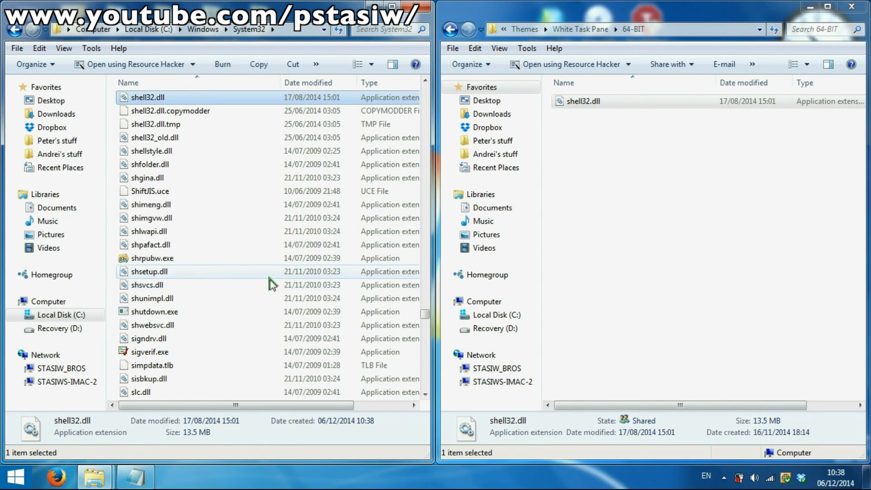
pyautogui.scroll(1, 262, 295)
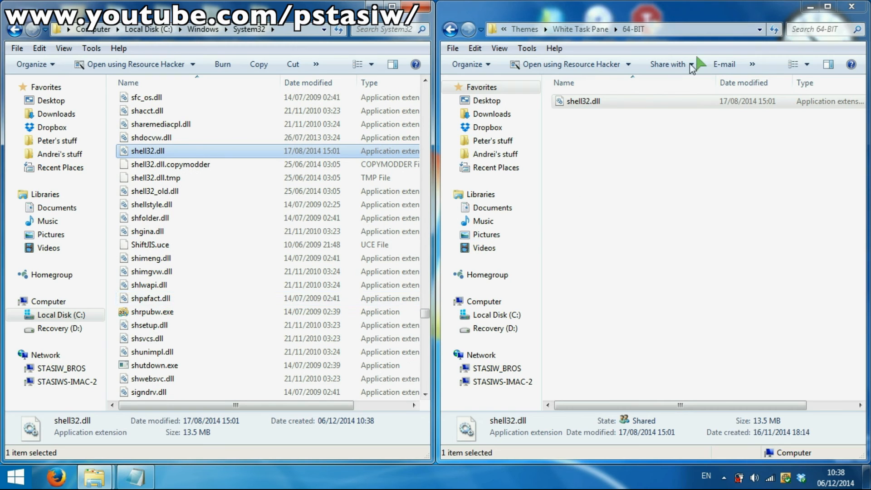
# Return to the White Task Pane folder, review the remaining 64-bit instructions in README.txt and close it
pyautogui.click(450, 29)
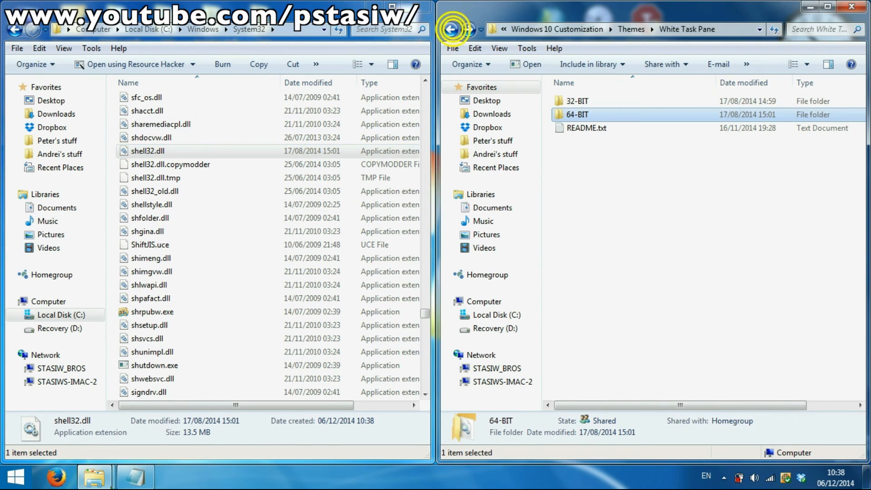
pyautogui.click(135, 476)
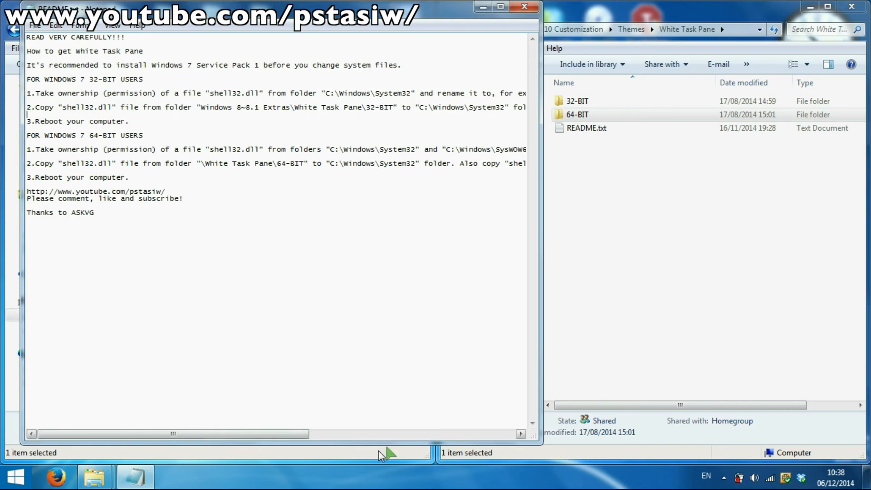
pyautogui.moveTo(278, 426); pyautogui.dragTo(489, 401)
pyautogui.moveTo(377, 435); pyautogui.dragTo(148, 388)
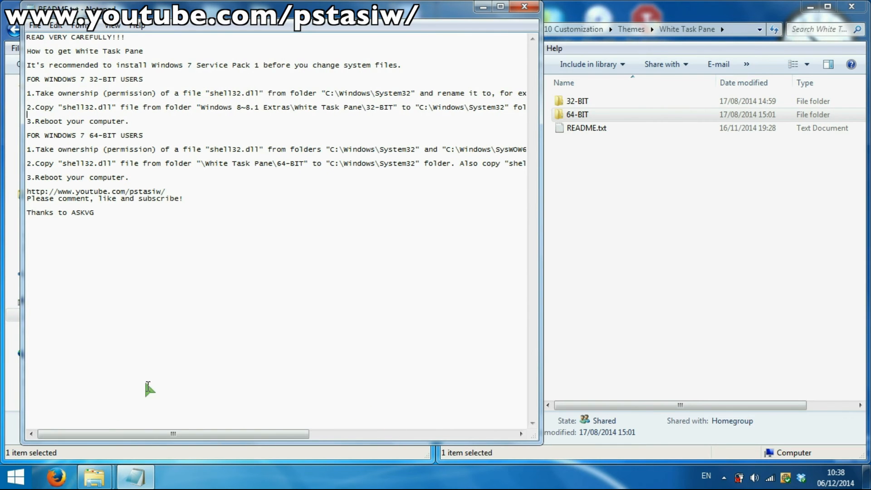
pyautogui.click(520, 11)
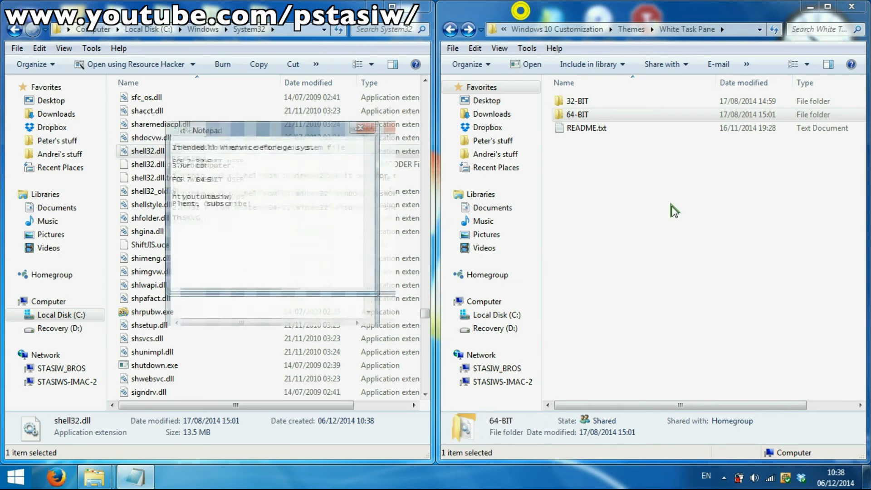
# Open the 32-BIT folder in White Task Pane and copy its shell32.dll to the clipboard
pyautogui.doubleClick(578, 102)
pyautogui.click(593, 101)
pyautogui.rightClick(593, 101)
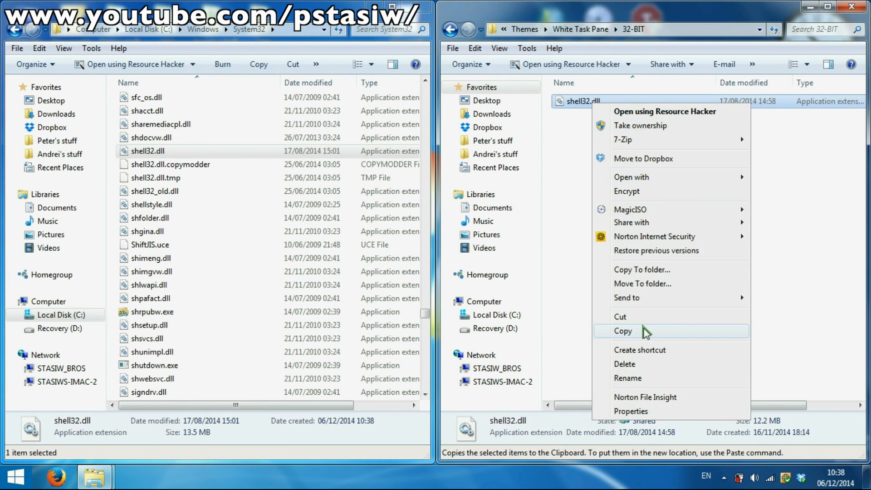
pyautogui.click(635, 329)
# Switch from System32 to the Windows\SysWOW64 folder and paste the copied 32-bit shell32.dll there
pyautogui.click(207, 28)
pyautogui.scroll(-1, 195, 313)
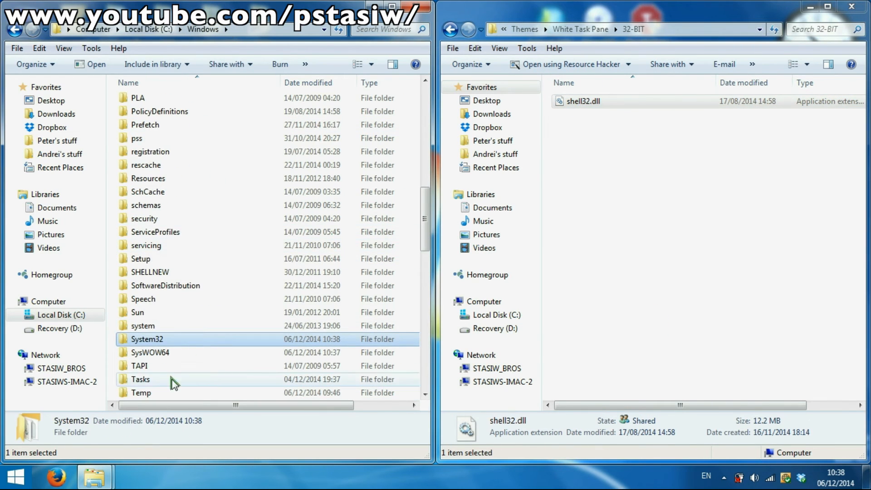
pyautogui.doubleClick(154, 352)
pyautogui.scroll(-2, 181, 281)
pyautogui.rightClick(200, 235)
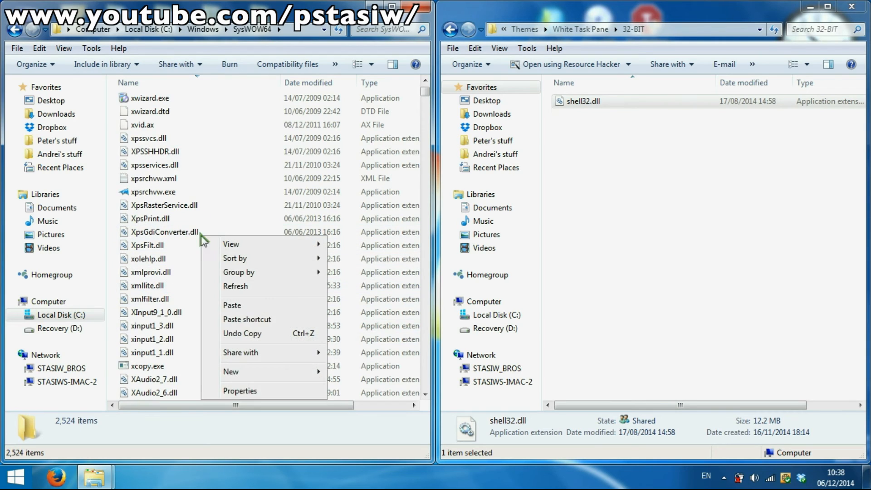
pyautogui.click(169, 254)
pyautogui.scroll(-2, 195, 245)
pyautogui.rightClick(238, 224)
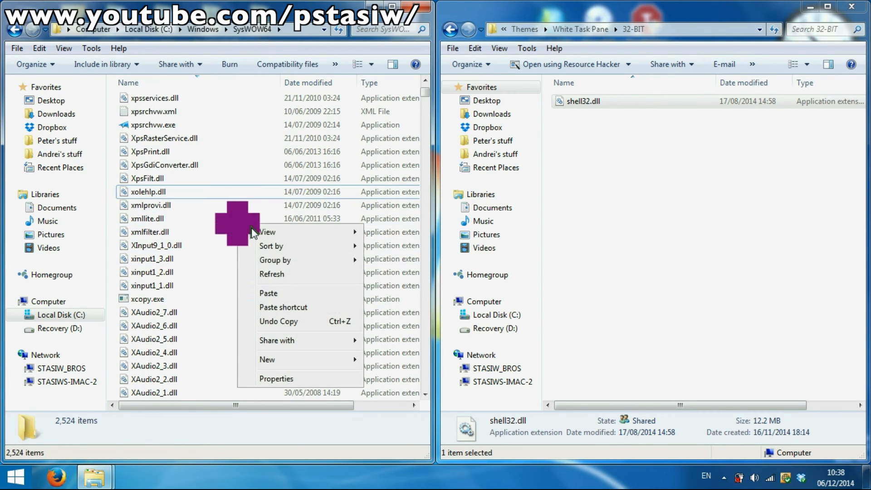
pyautogui.click(284, 293)
pyautogui.scroll(1, 199, 164)
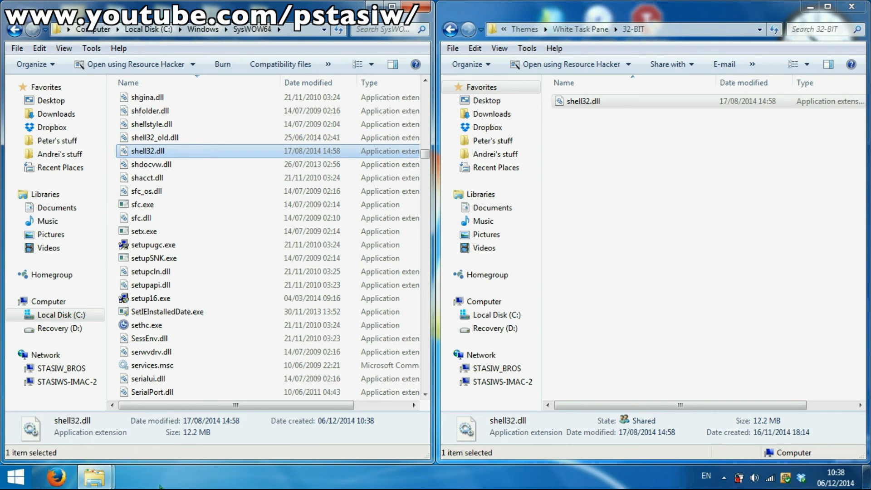
# Go back out of the 32-BIT and White Task Pane folders
pyautogui.click(453, 29)
pyautogui.click(730, 252)
pyautogui.click(457, 27)
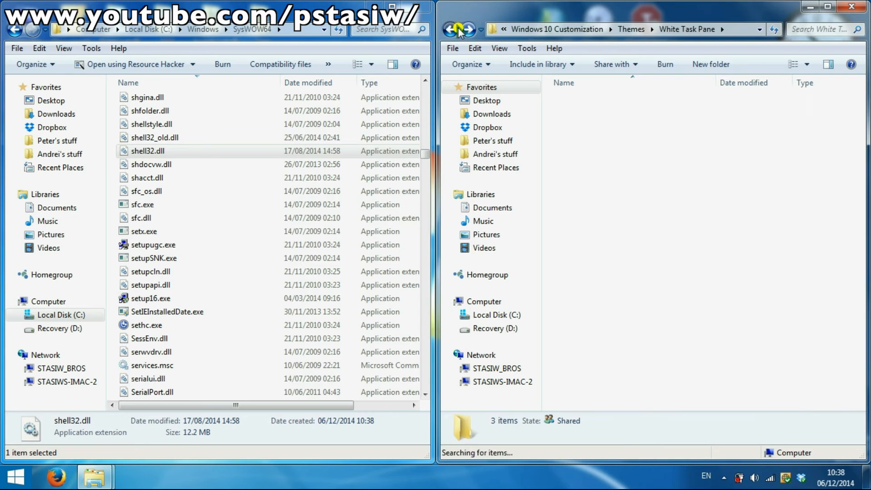
pyautogui.click(452, 30)
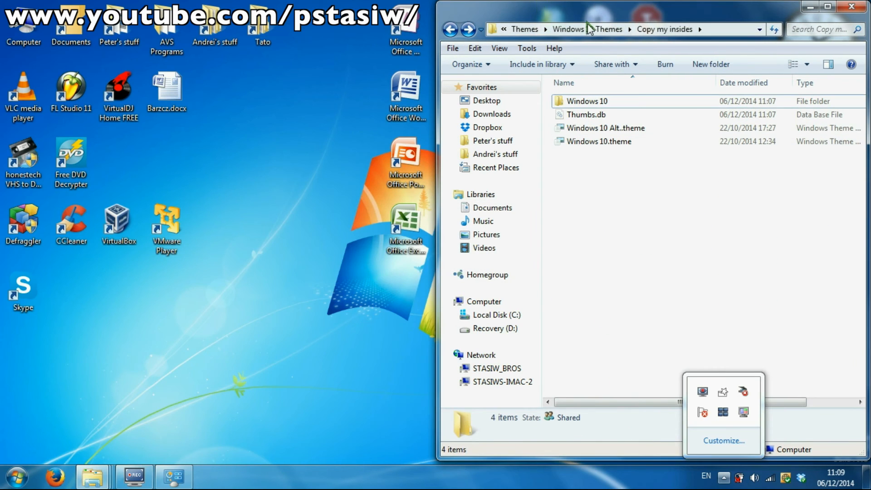
# Install UxStyle_Core_Jul13_x64.msi from the Windows 10 Themes folder, accepting the agreement and finishing the setup wizard
pyautogui.click(588, 29)
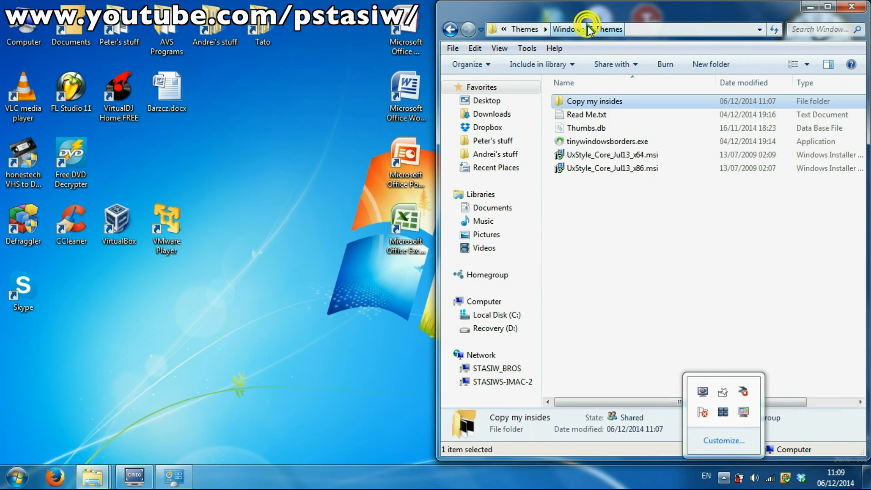
pyautogui.click(659, 268)
pyautogui.doubleClick(594, 155)
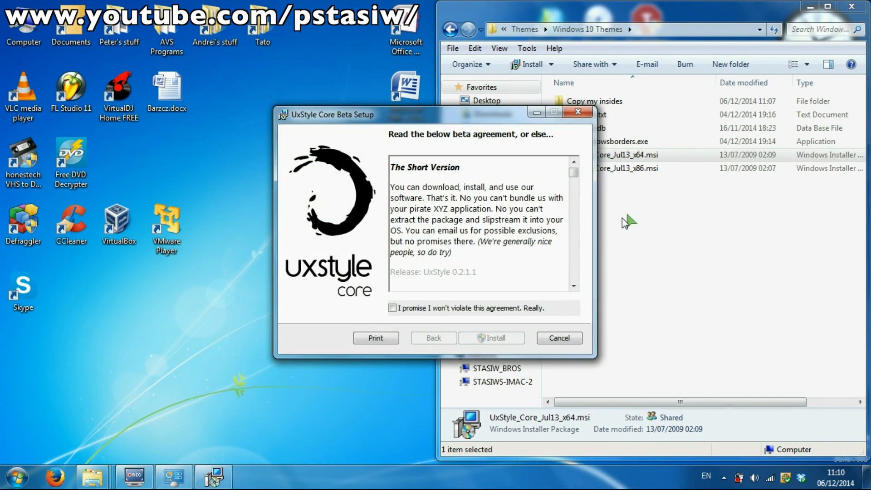
pyautogui.click(399, 308)
pyautogui.click(492, 338)
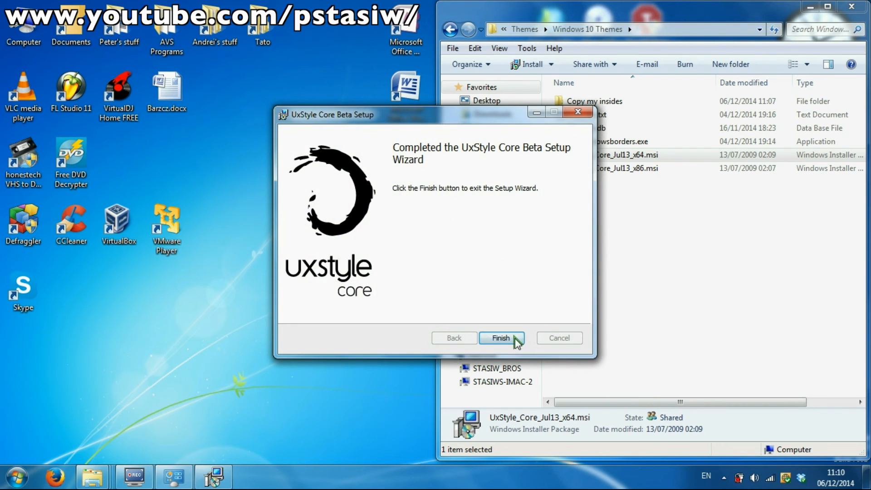
pyautogui.click(516, 339)
pyautogui.click(608, 276)
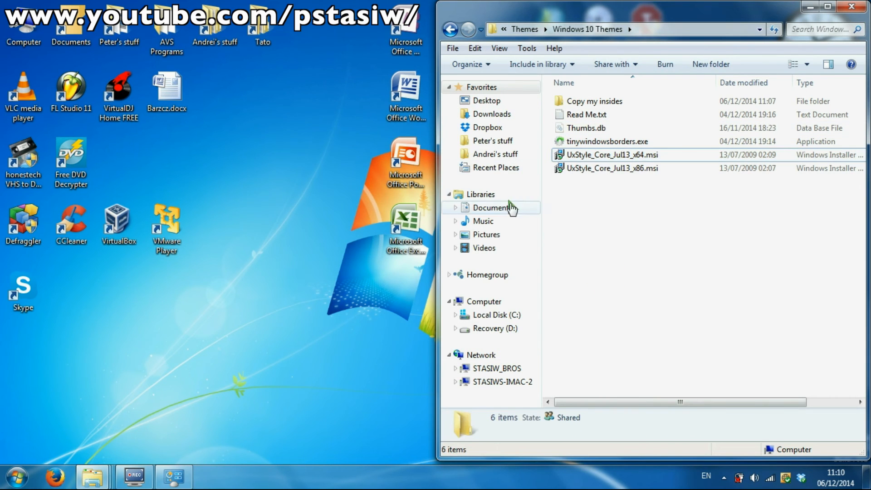
# Open the Copy my insides folder and copy its Windows 10 folder to the clipboard
pyautogui.doubleClick(596, 103)
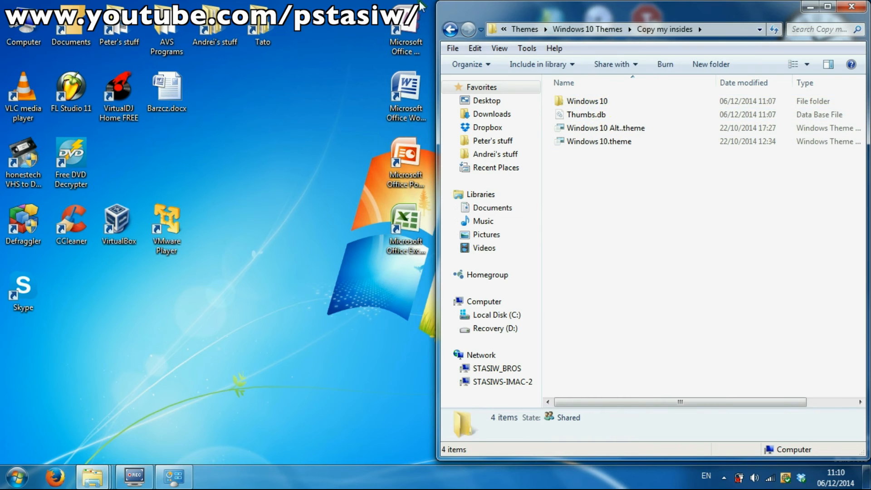
pyautogui.click(450, 30)
pyautogui.doubleClick(598, 102)
pyautogui.click(646, 215)
pyautogui.rightClick(595, 102)
pyautogui.click(628, 379)
# Close the open Control Panel window and paste the Windows 10 folder into Windows\Resources\Themes, granting administrator permission
pyautogui.rightClick(174, 477)
pyautogui.click(173, 442)
pyautogui.moveTo(104, 470)
pyautogui.click(340, 413)
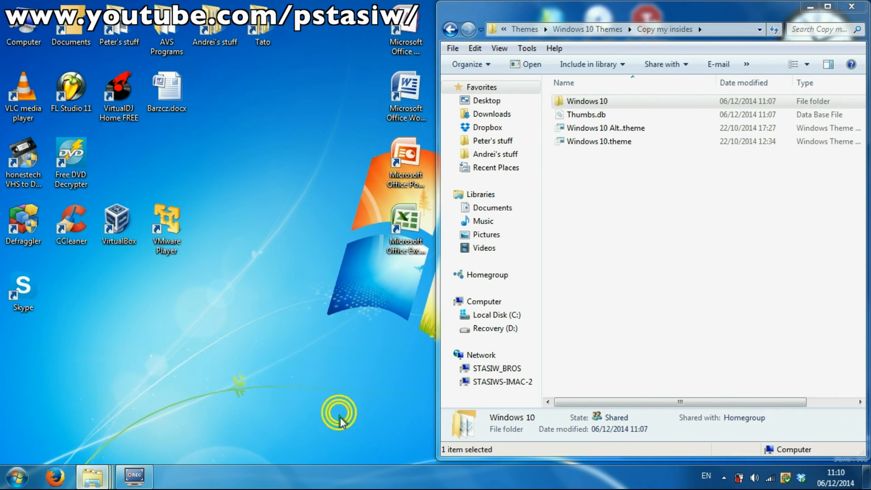
pyautogui.rightClick(164, 252)
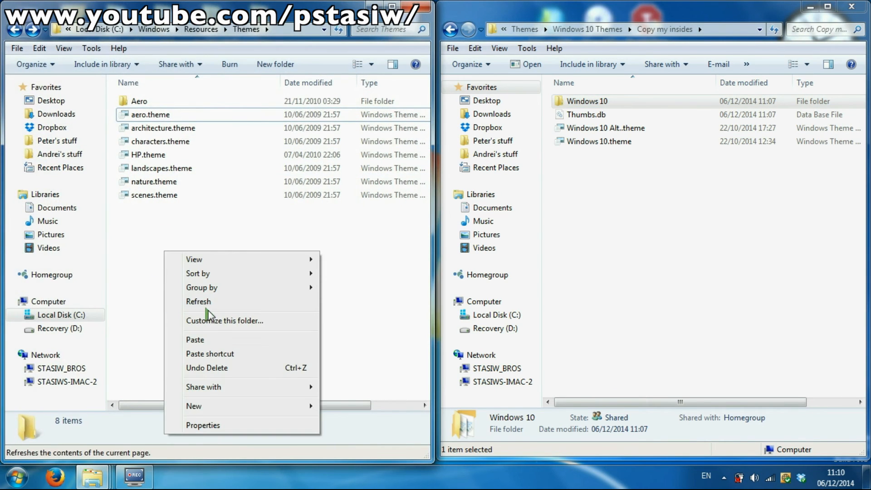
pyautogui.click(204, 344)
pyautogui.click(428, 292)
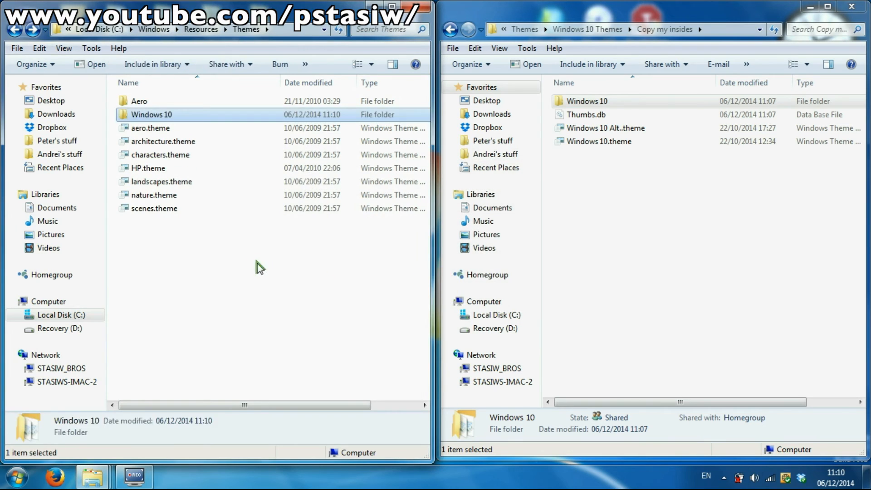
# Copy both Windows 10 Alt..theme and Windows 10.theme from the Copy my insides folder
pyautogui.click(422, 13)
pyautogui.click(599, 141)
pyautogui.keyDown('shift'); pyautogui.click(585, 128); pyautogui.keyUp('shift')
pyautogui.rightClick(585, 123)
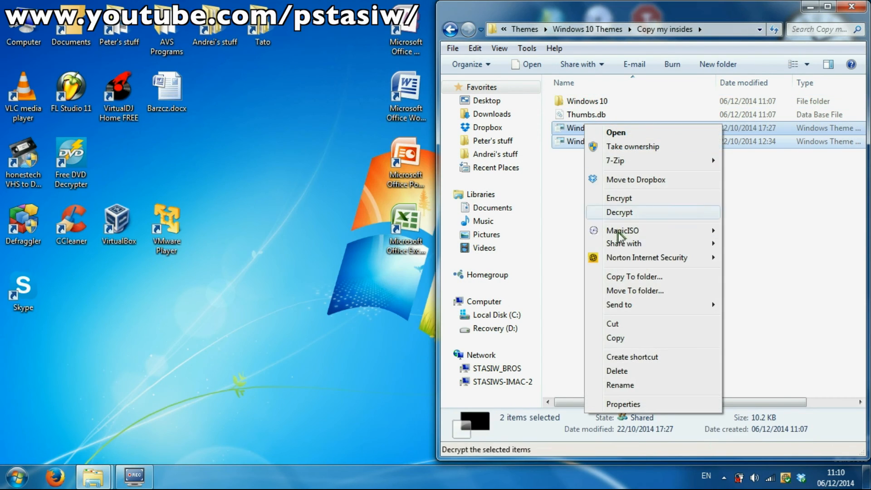
pyautogui.click(632, 336)
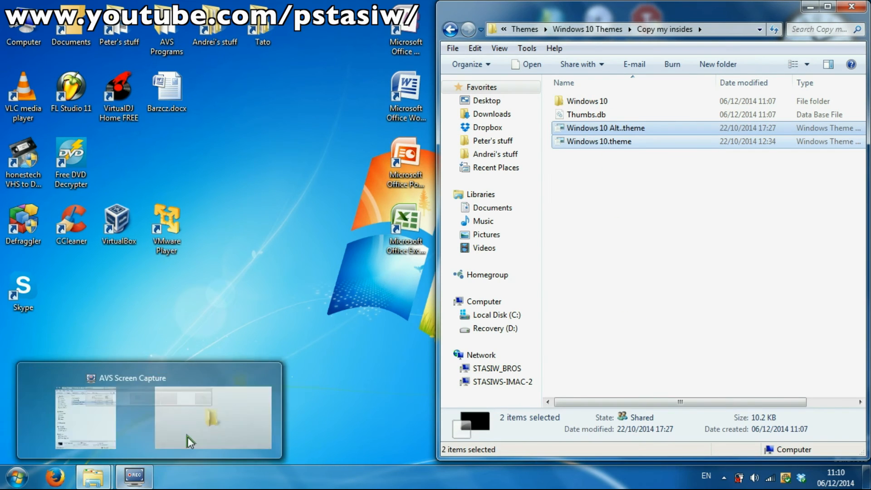
pyautogui.rightClick(624, 135)
pyautogui.click(635, 349)
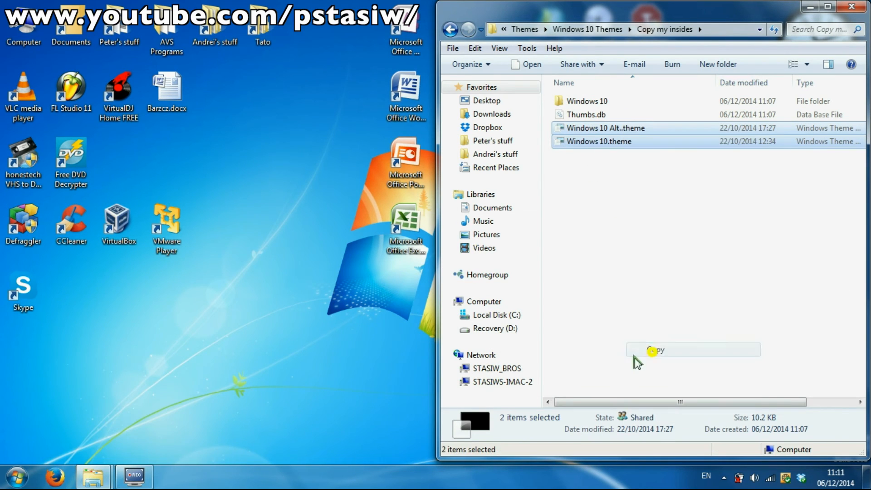
# Paste the two theme files into Windows\Resources\Themes, continuing with administrator permission
pyautogui.moveTo(93, 477)
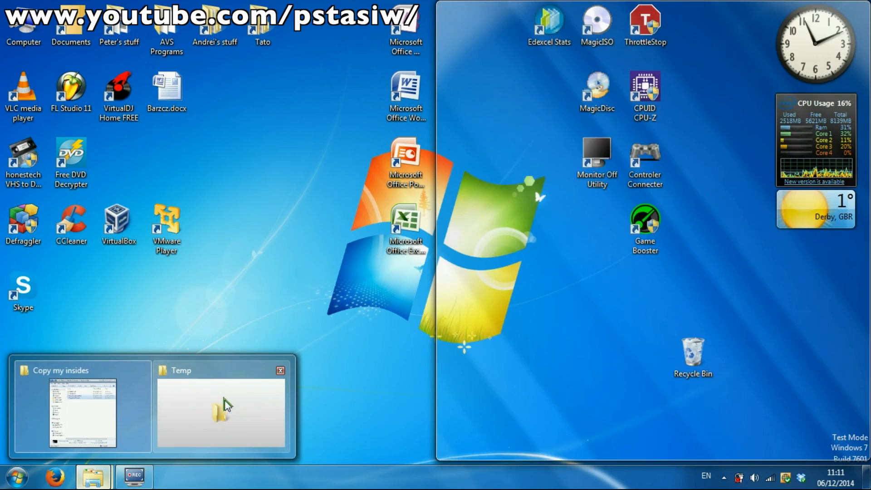
pyautogui.click(224, 400)
pyautogui.rightClick(178, 239)
pyautogui.click(225, 327)
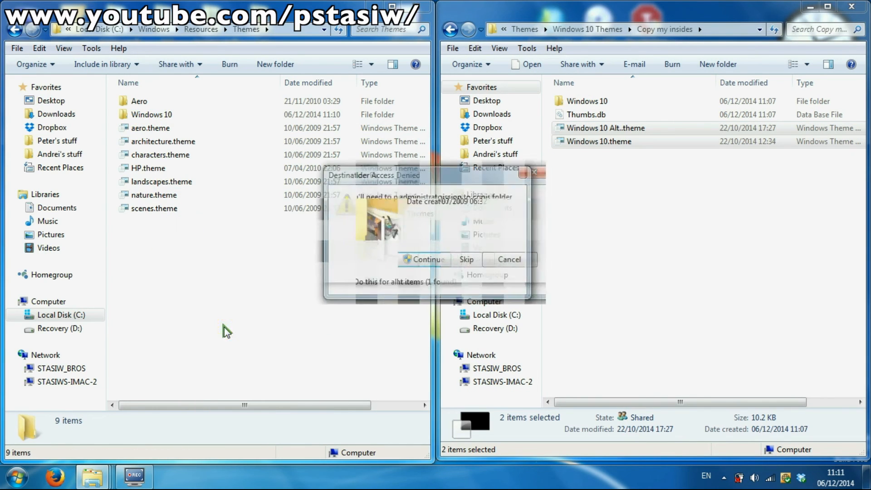
pyautogui.click(424, 281)
pyautogui.click(294, 285)
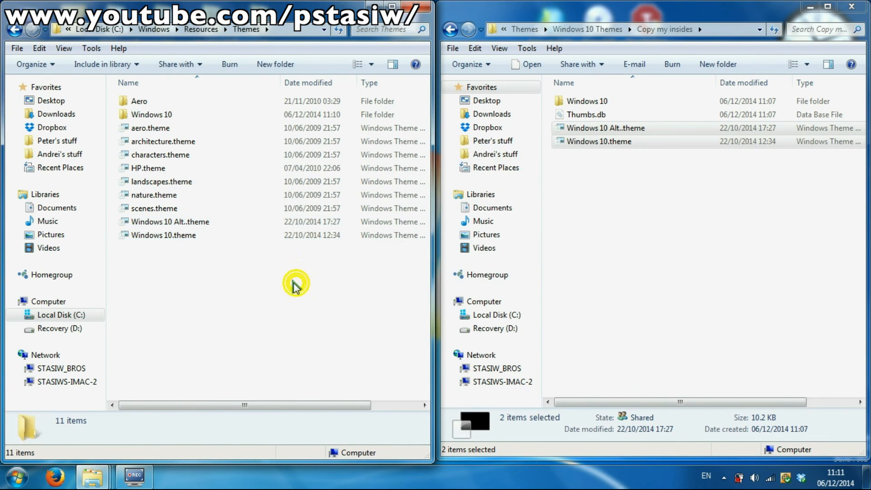
# Minimize the Themes folder window, open the desktop's Personalization settings and apply the installed Windows 10 theme
pyautogui.click(414, 7)
pyautogui.click(415, 7)
pyautogui.click(93, 476)
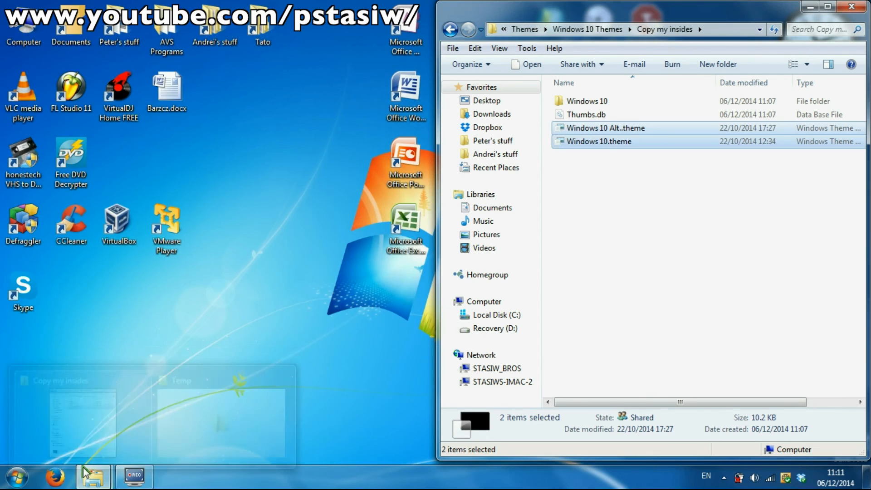
pyautogui.rightClick(263, 170)
pyautogui.click(303, 352)
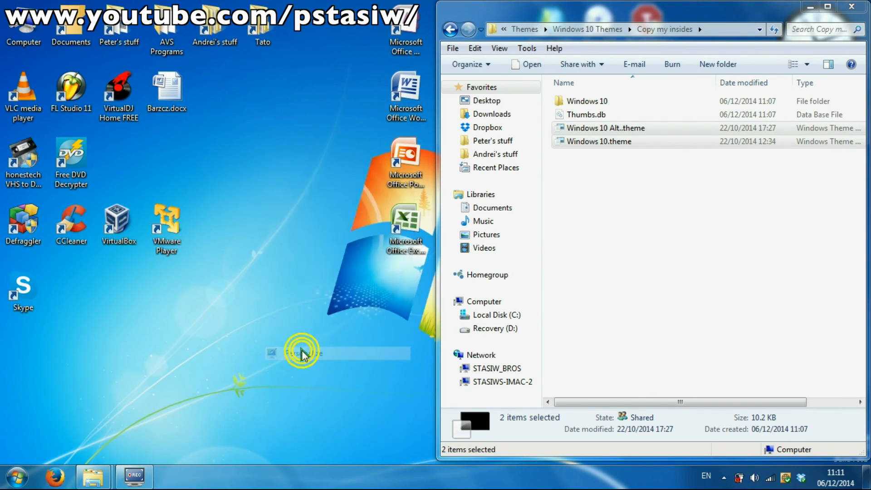
pyautogui.scroll(-3, 370, 305)
pyautogui.scroll(3, 370, 306)
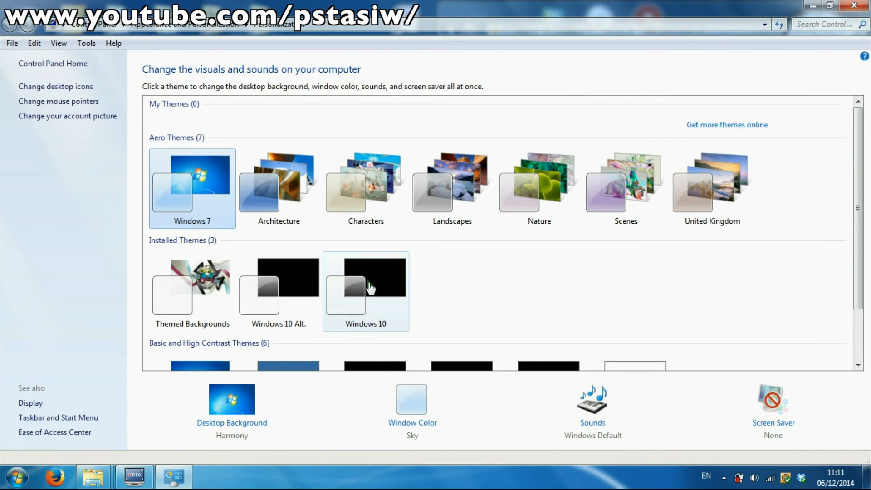
pyautogui.click(376, 287)
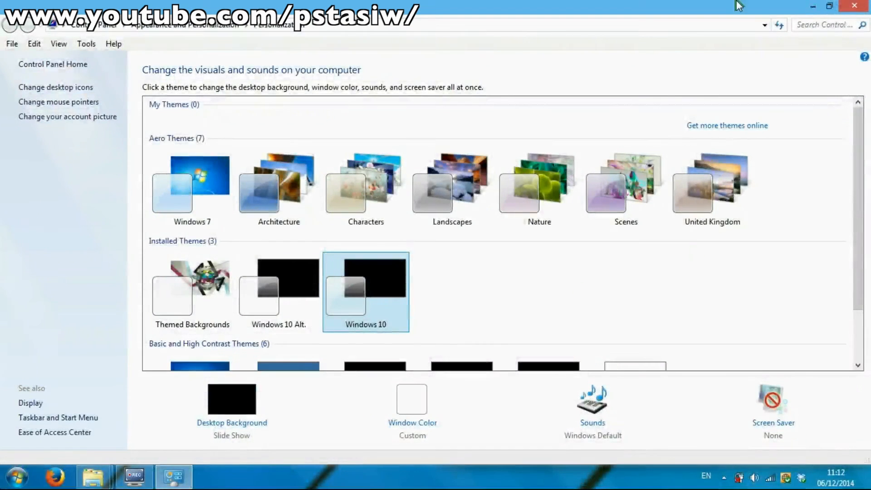
# Restore the Personalization window to a smaller size, snap it to half the screen, move it free and close it
pyautogui.moveTo(358, 5)
pyautogui.mouseDown()
pyautogui.moveTo(307, 68)
pyautogui.moveTo(290, 6)
pyautogui.moveTo(305, 49)
pyautogui.moveTo(363, 3)
pyautogui.mouseUp()
pyautogui.moveTo(459, 16); pyautogui.dragTo(14, 67)
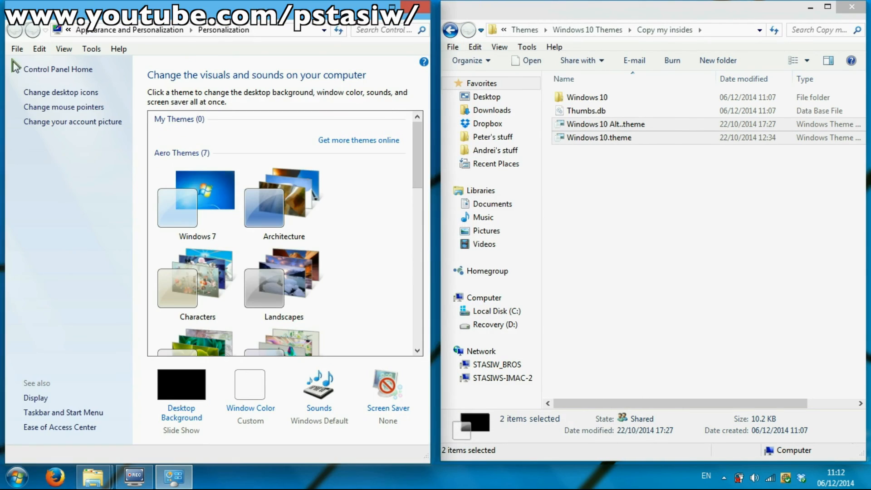
pyautogui.moveTo(276, 9); pyautogui.dragTo(307, 33)
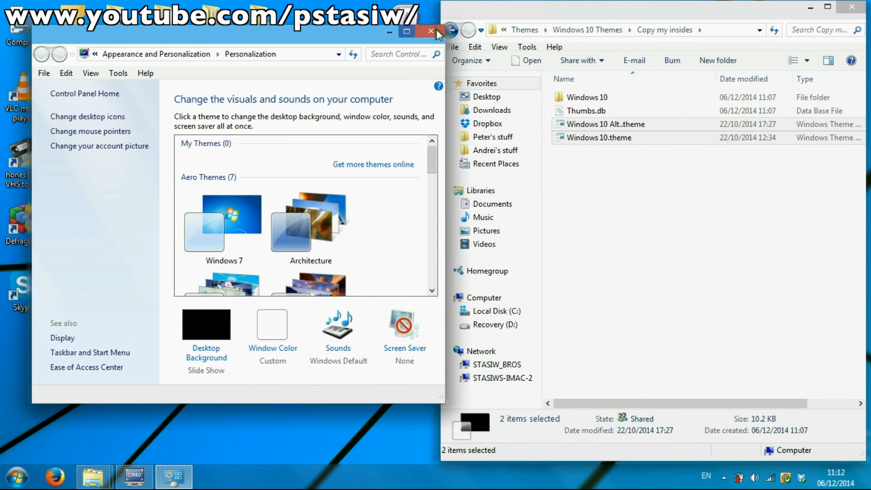
pyautogui.click(435, 32)
pyautogui.click(647, 173)
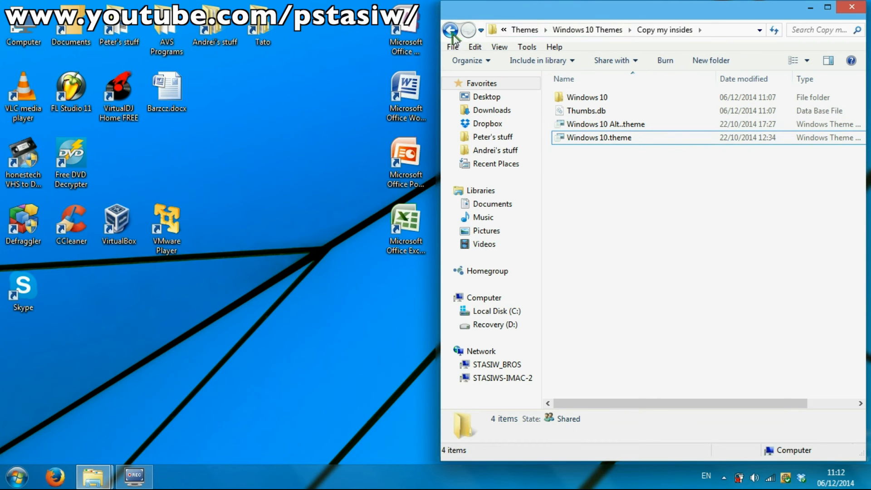
# Run tinywindowsborders.exe from the Windows 10 Themes folder, reduce Border Padding to its smallest setting and apply it
pyautogui.click(601, 30)
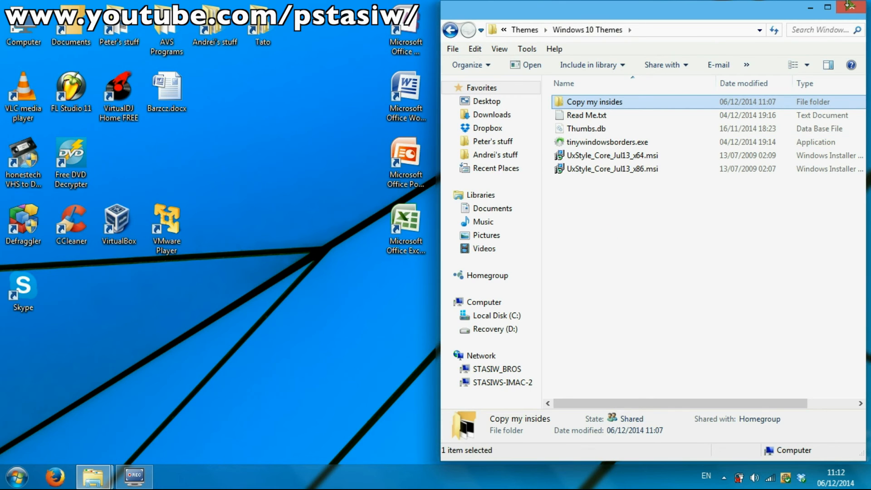
pyautogui.click(603, 142)
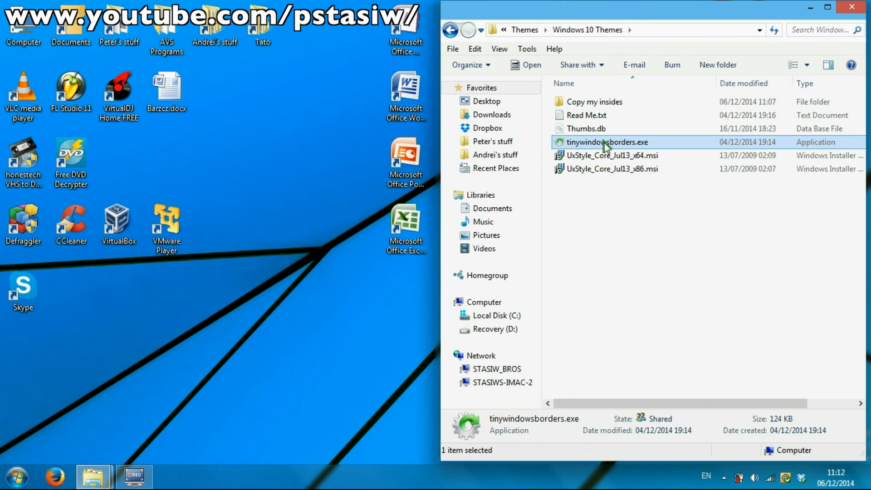
pyautogui.doubleClick(605, 145)
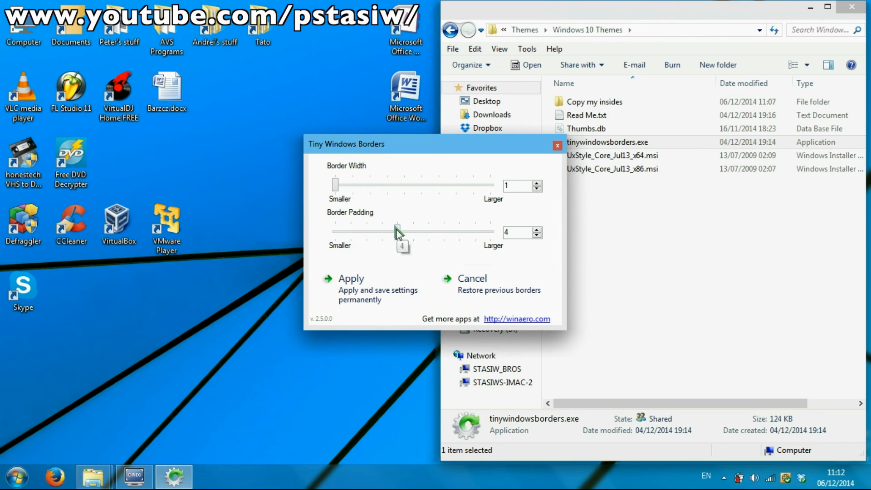
pyautogui.moveTo(398, 233); pyautogui.dragTo(329, 242)
pyautogui.click(369, 279)
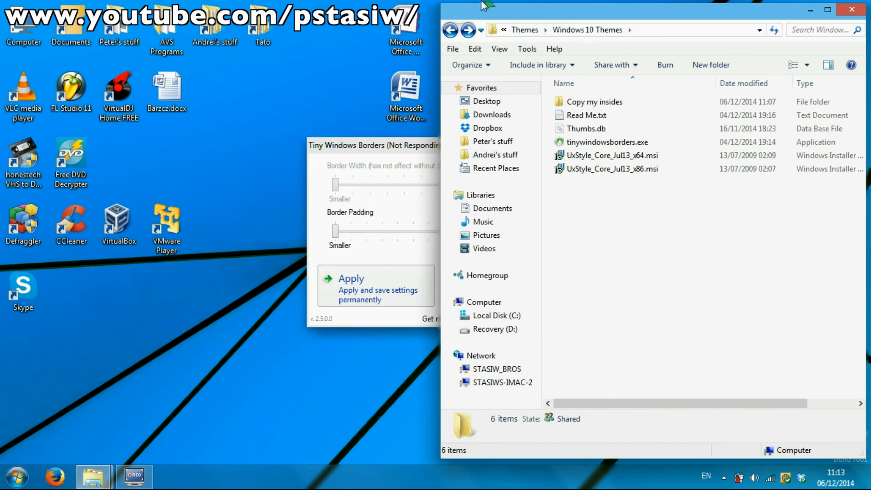
# Go up to the Windows 10 Customization folder and open its Animations folder
pyautogui.click(526, 30)
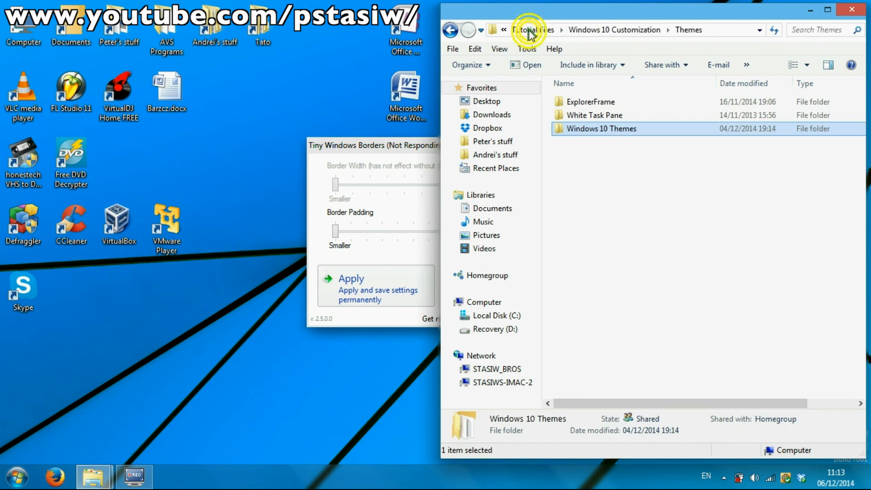
pyautogui.click(586, 30)
pyautogui.click(608, 349)
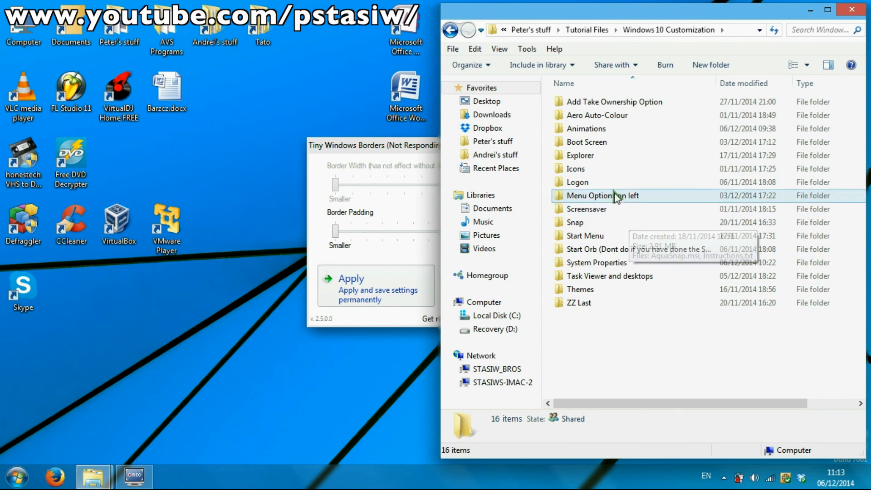
pyautogui.doubleClick(612, 130)
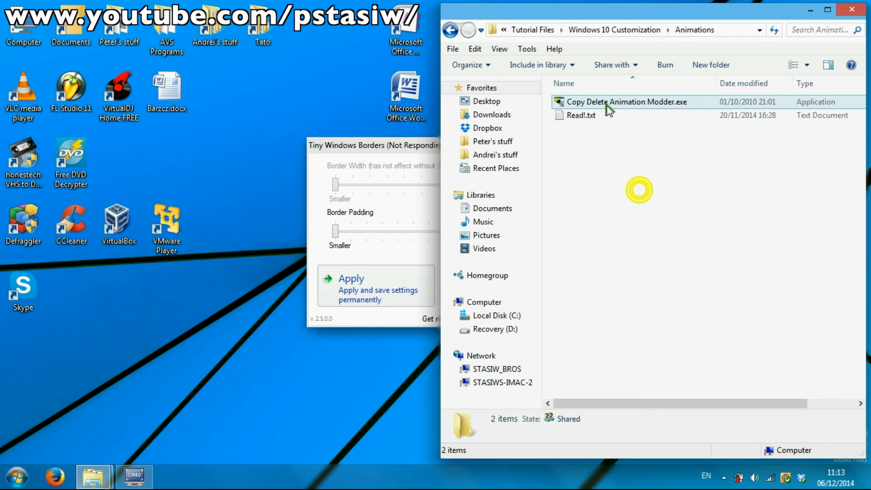
# Try to run Copy Delete Animation Modder.exe from the Animations folder, dismiss its error and return to the Windows 10 Customization folder
pyautogui.doubleClick(628, 103)
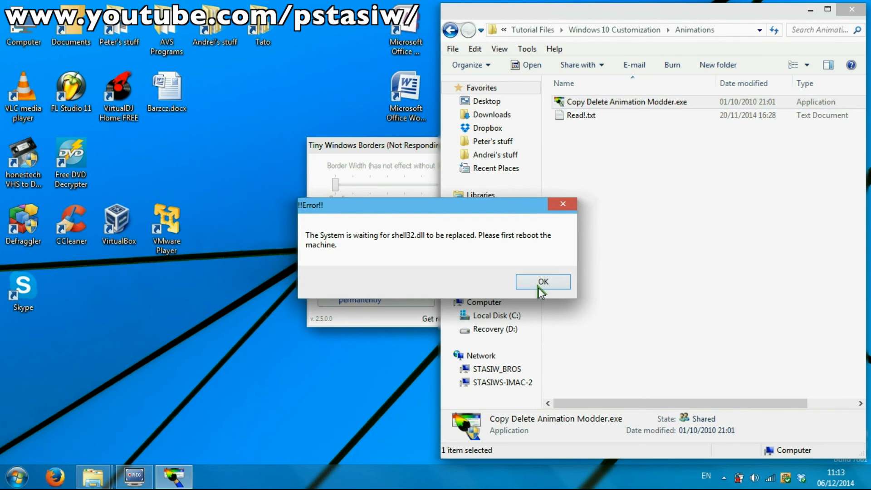
pyautogui.click(543, 281)
pyautogui.click(684, 237)
pyautogui.click(451, 31)
pyautogui.click(661, 361)
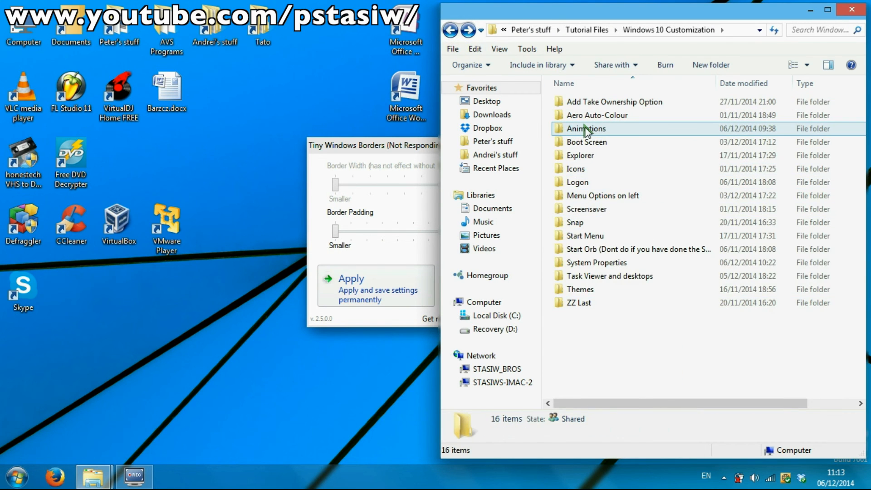
pyautogui.doubleClick(25, 23)
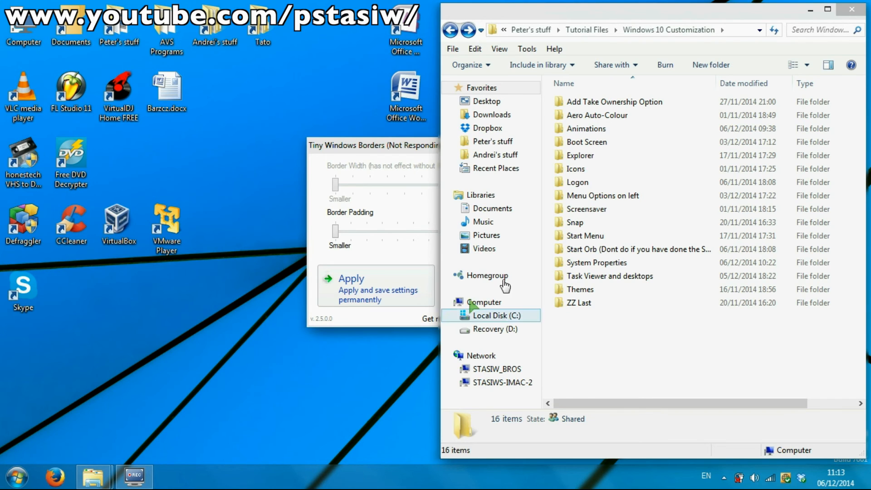
# Open the ZZ Last folder and install Startup Delayer from Startup Delayer.exe, agreeing to the license terms
pyautogui.doubleClick(579, 303)
pyautogui.click(608, 119)
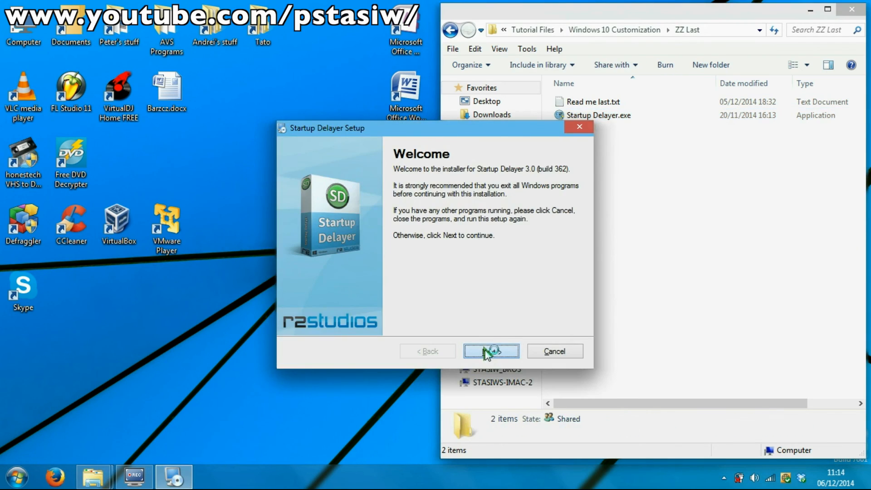
pyautogui.click(488, 351)
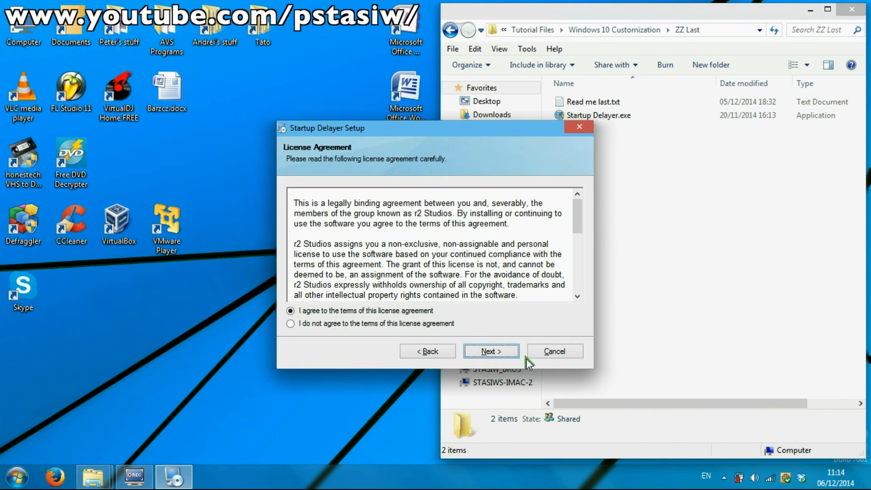
pyautogui.click(495, 353)
pyautogui.click(487, 352)
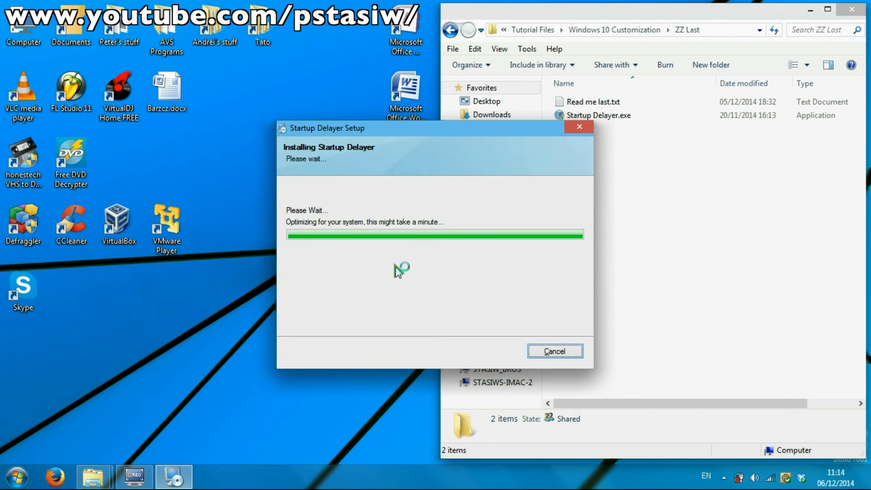
pyautogui.click(492, 352)
# Close the unresponsive Tiny Windows Borders program and bring up the Startup Delayer window
pyautogui.moveTo(132, 472)
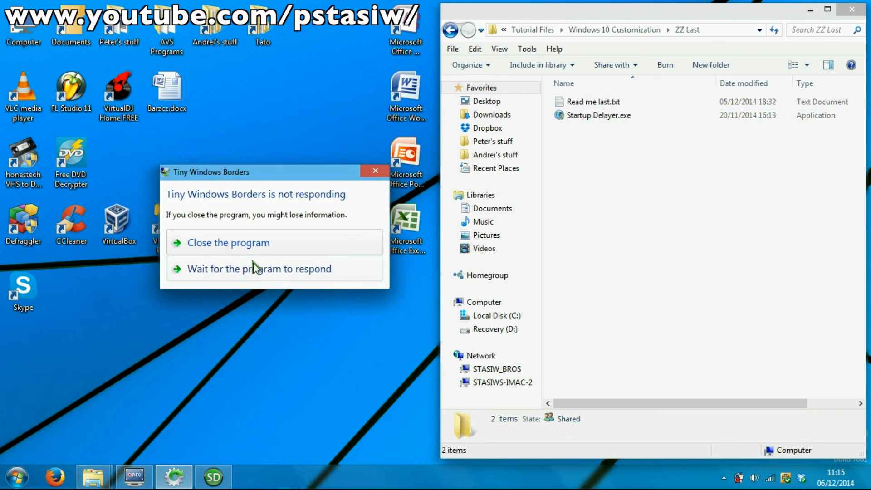
pyautogui.click(229, 243)
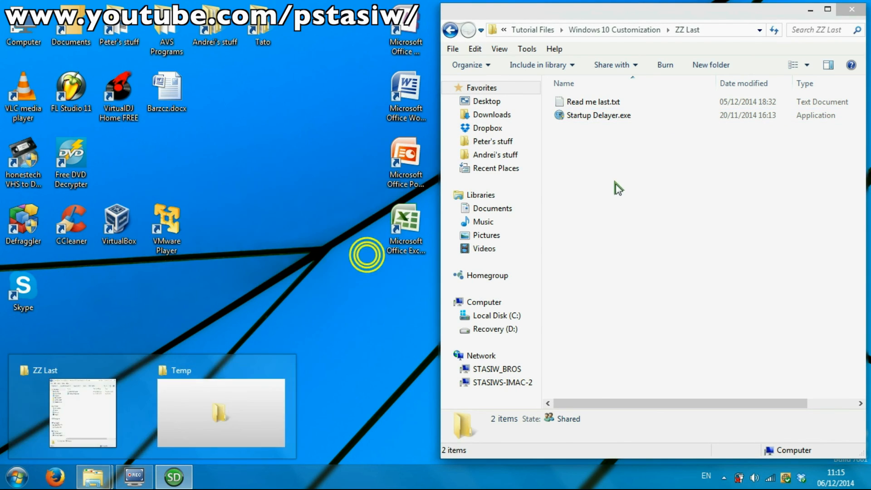
pyautogui.click(172, 479)
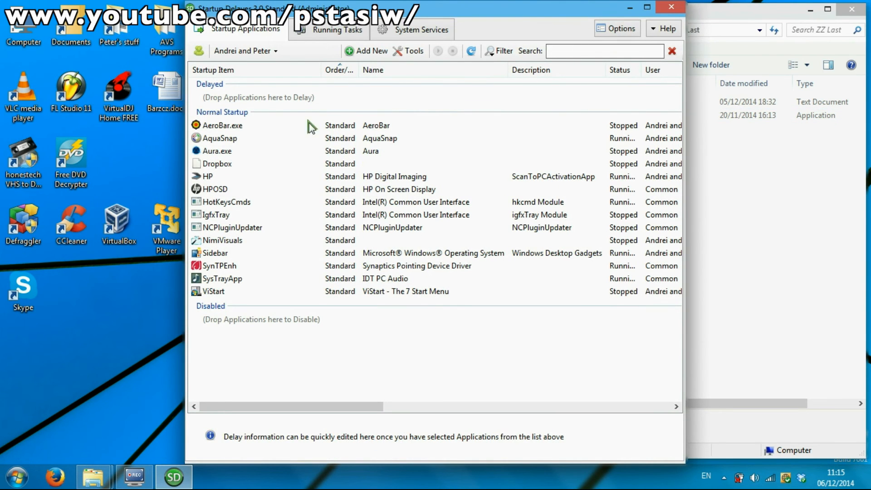
# Keep ViStart on Automatic Delay and add it to the delayed startup applications
pyautogui.click(213, 291)
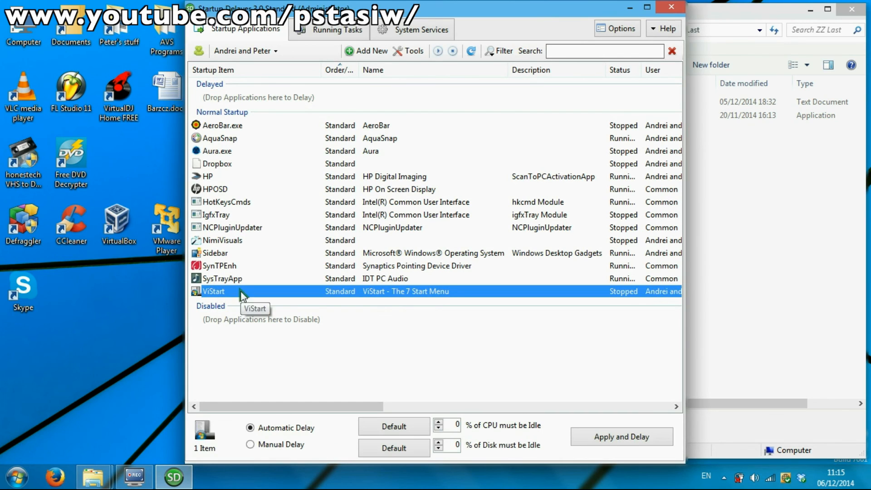
pyautogui.click(279, 445)
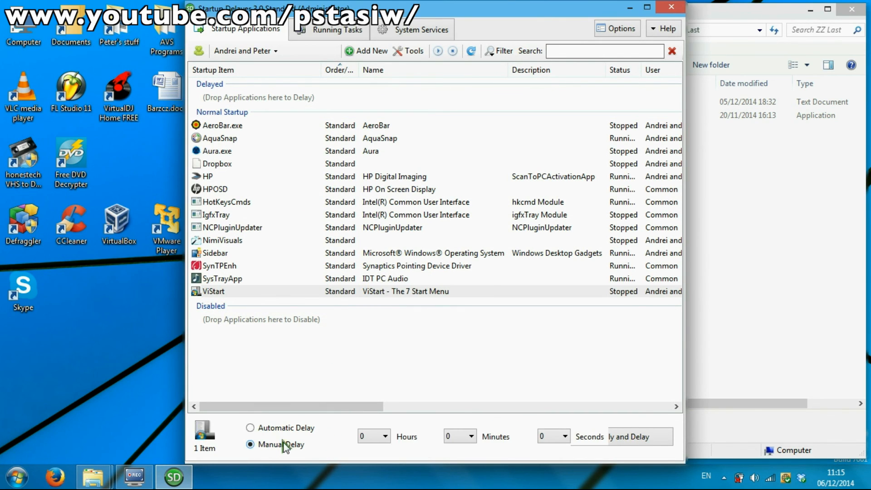
pyautogui.click(286, 428)
pyautogui.rightClick(219, 291)
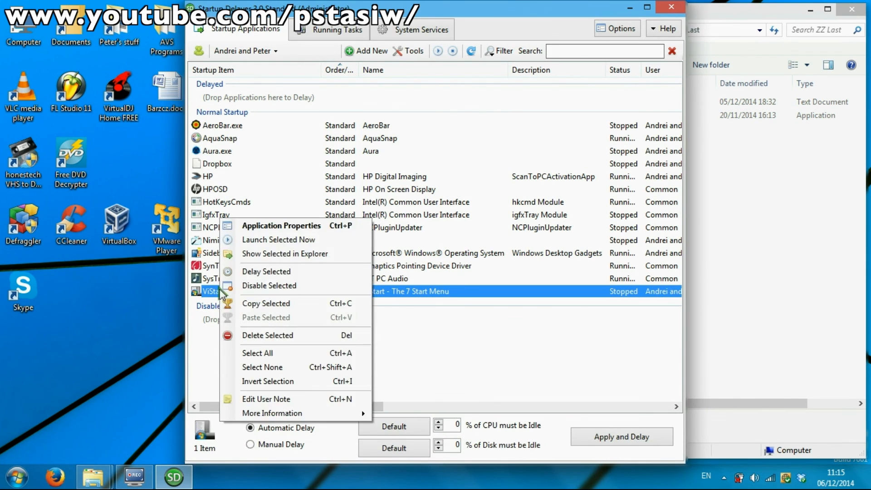
pyautogui.click(290, 273)
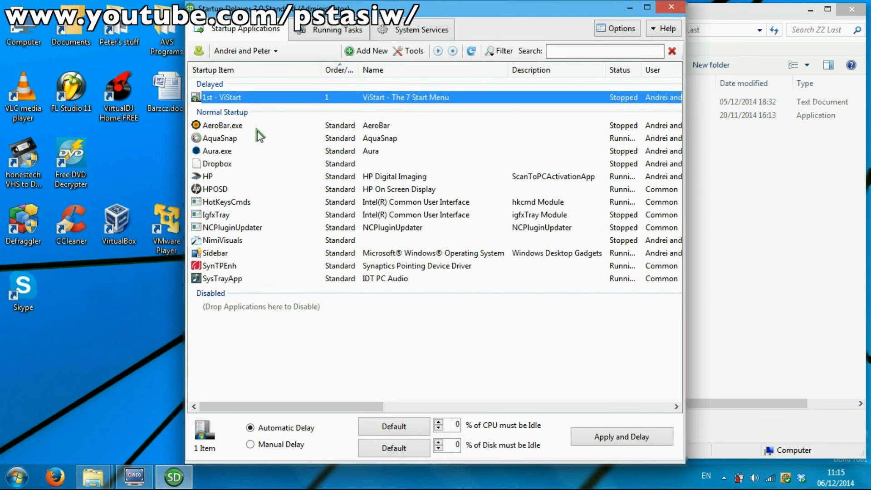
# Add AeroBar.exe and Aura.exe, in that order, to the delayed startup applications
pyautogui.click(230, 125)
pyautogui.rightClick(230, 125)
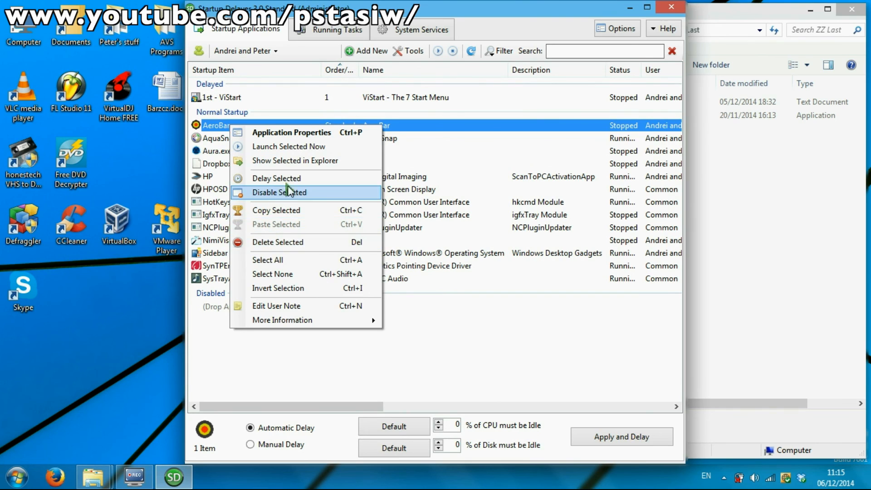
pyautogui.click(271, 178)
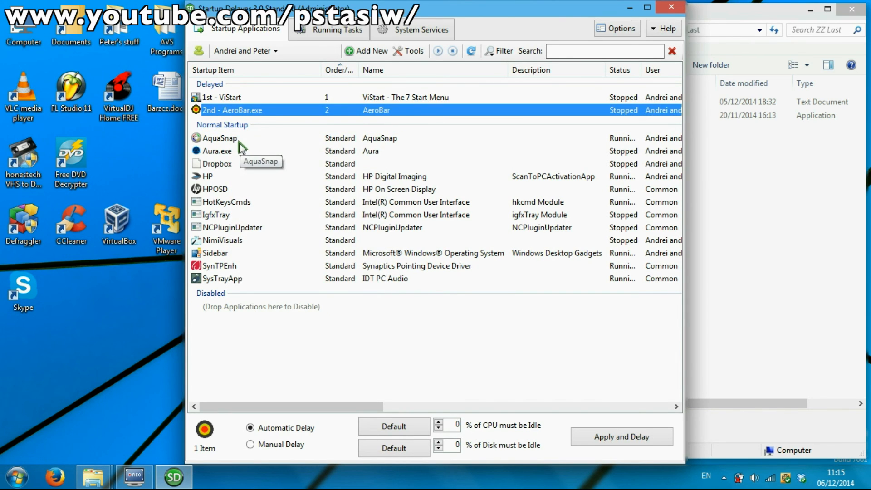
pyautogui.click(229, 151)
pyautogui.rightClick(230, 150)
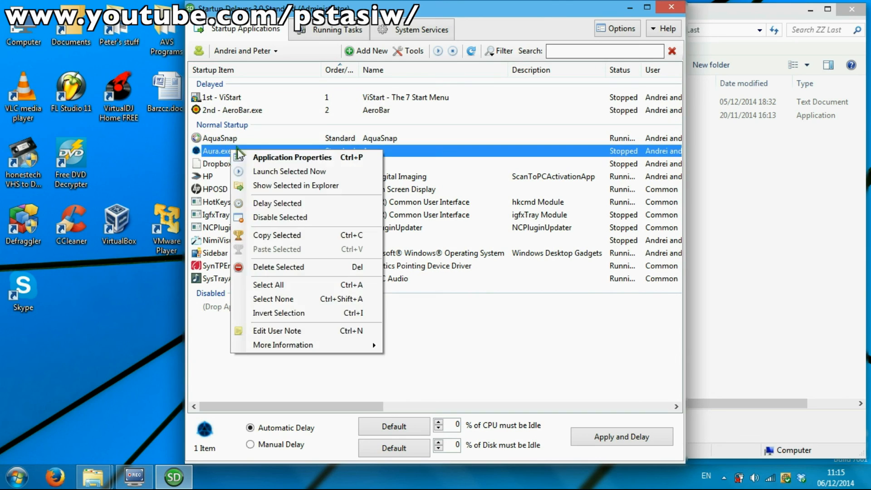
pyautogui.click(284, 204)
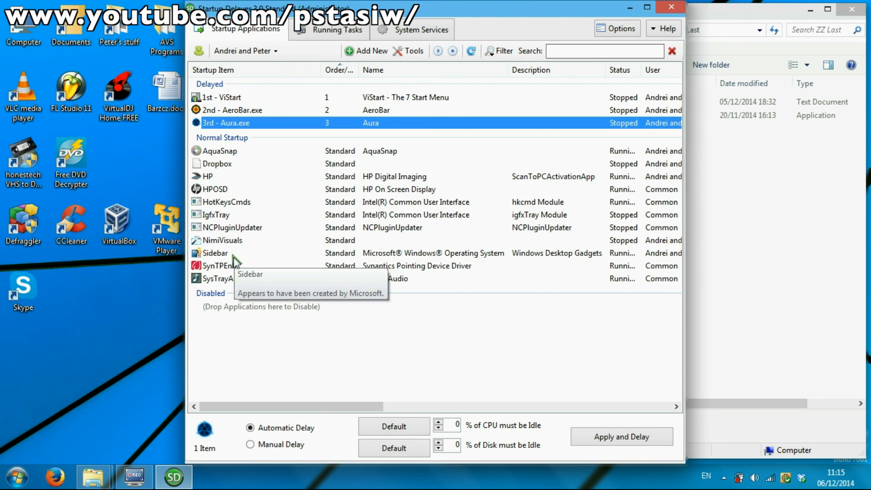
# Add NimiVisuals and AquaSnap, in that order, to the delayed startup applications
pyautogui.click(229, 240)
pyautogui.rightClick(231, 240)
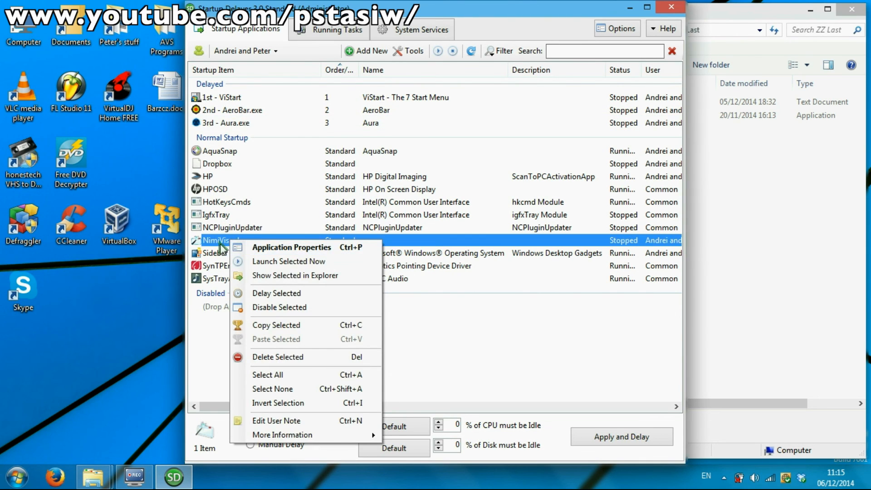
pyautogui.click(274, 293)
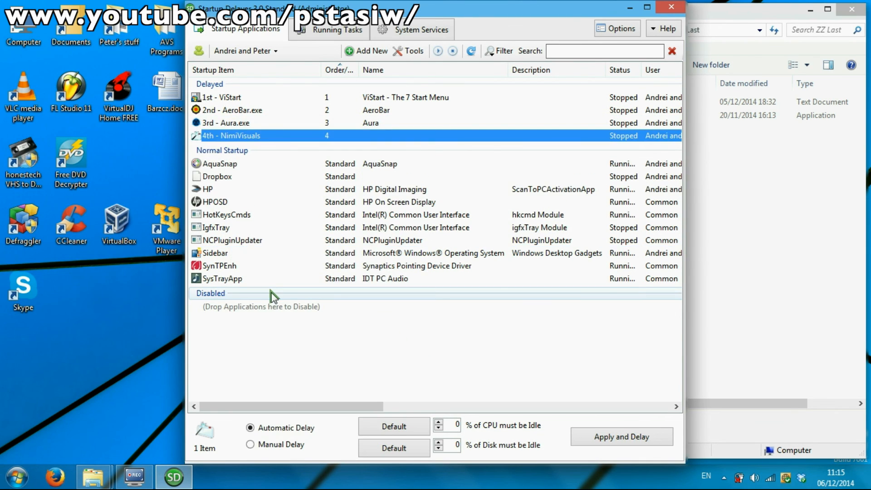
pyautogui.click(225, 163)
pyautogui.rightClick(226, 164)
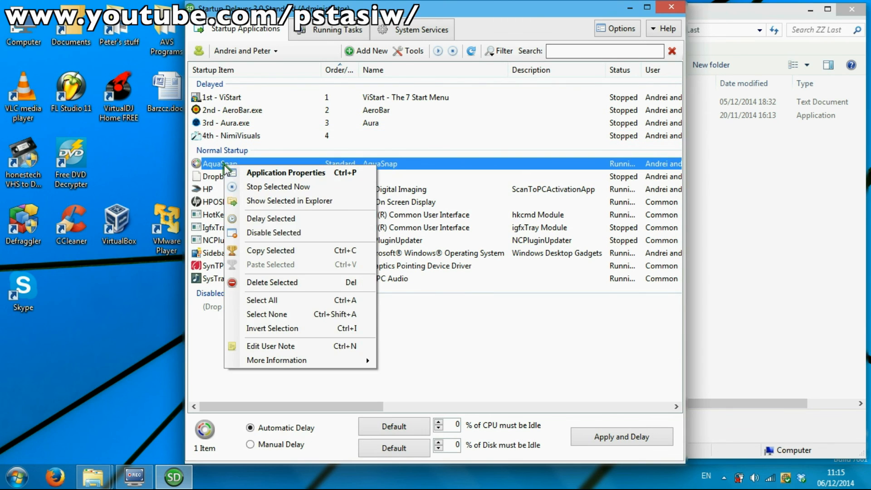
pyautogui.click(284, 220)
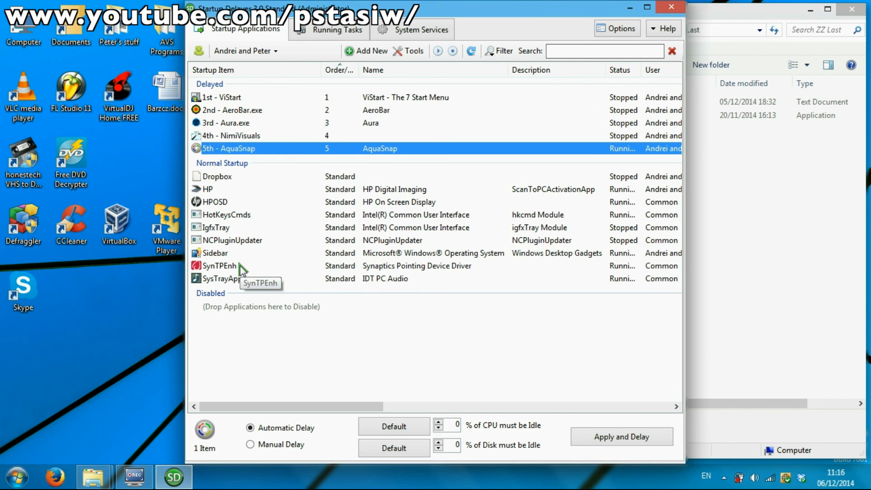
# Look up BetterDesktopTool.exe among the running tasks, and open and close the BetterDesktopTool settings window
pyautogui.click(336, 33)
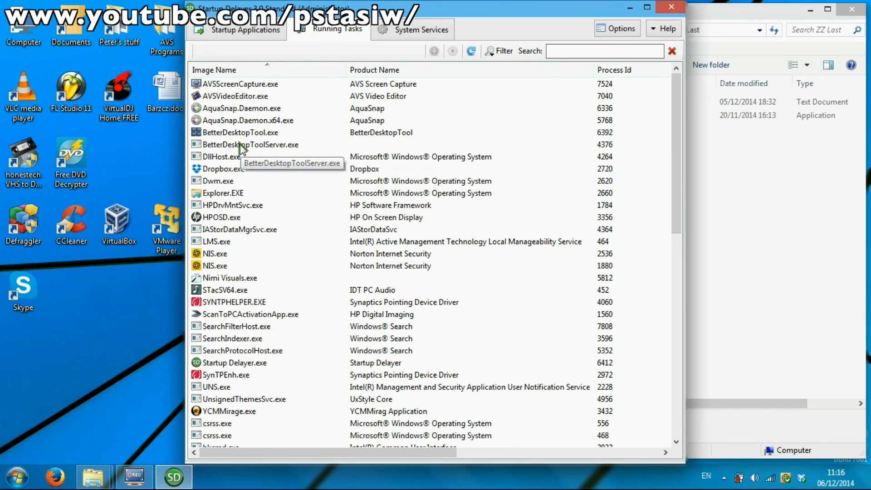
pyautogui.click(252, 133)
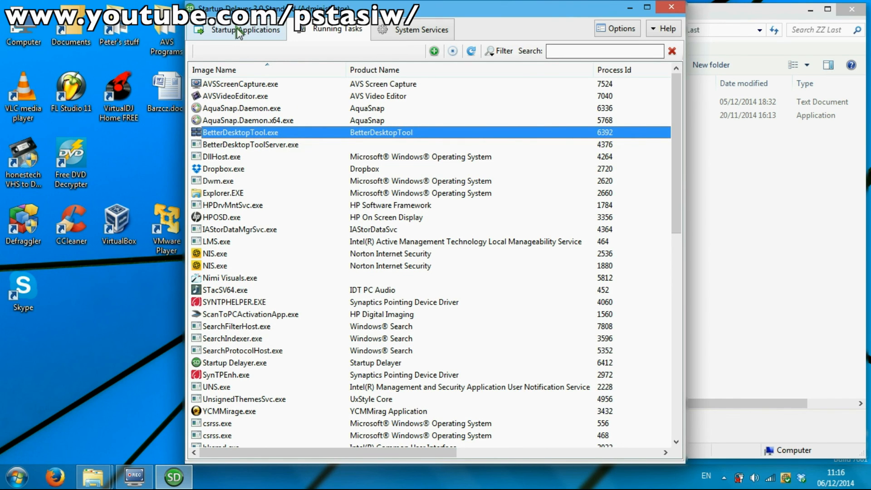
pyautogui.click(725, 477)
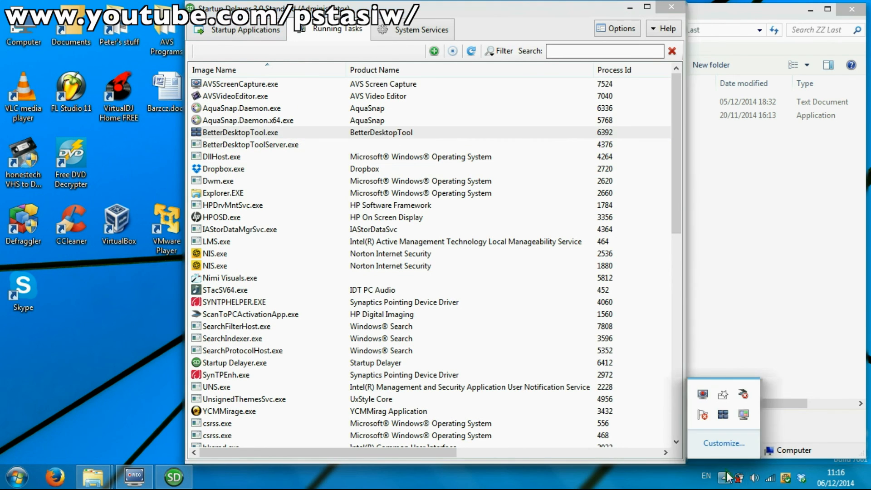
pyautogui.rightClick(721, 420)
pyautogui.click(595, 298)
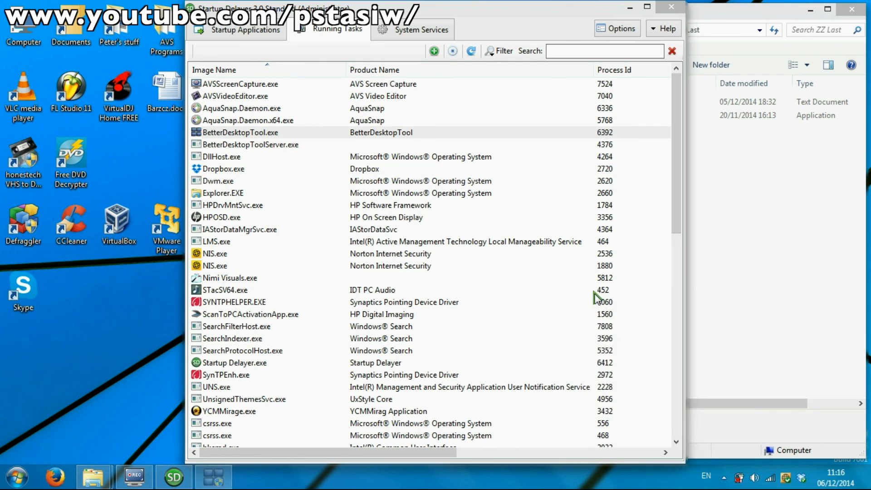
pyautogui.moveTo(214, 476)
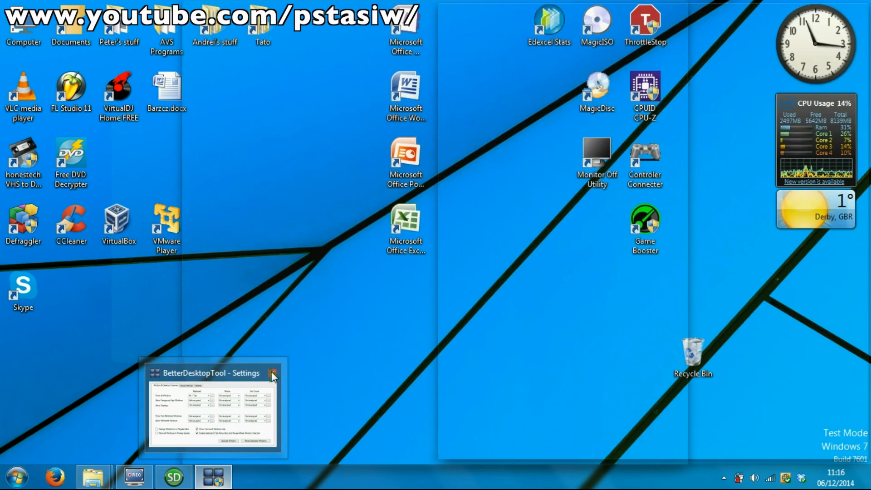
pyautogui.click(272, 372)
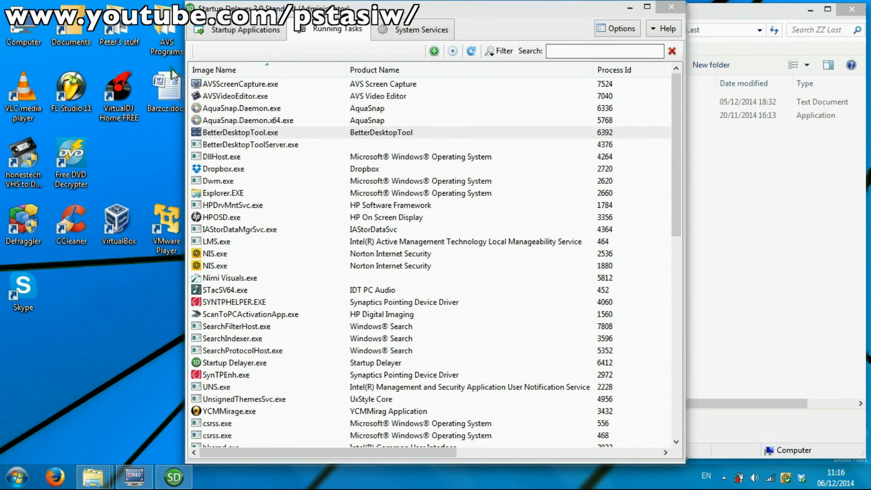
# Close Startup Delayer and the ZZ Last folder window, and minimize the Temp folder window
pyautogui.click(234, 30)
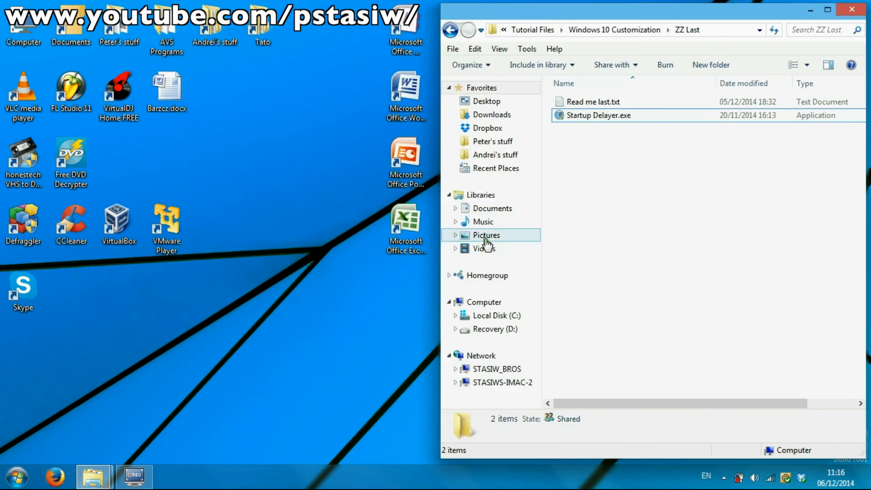
pyautogui.click(852, 9)
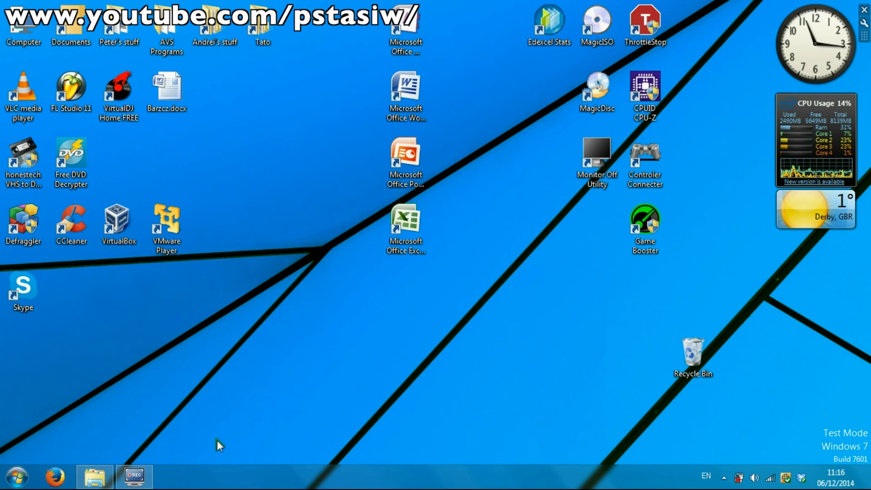
pyautogui.click(94, 477)
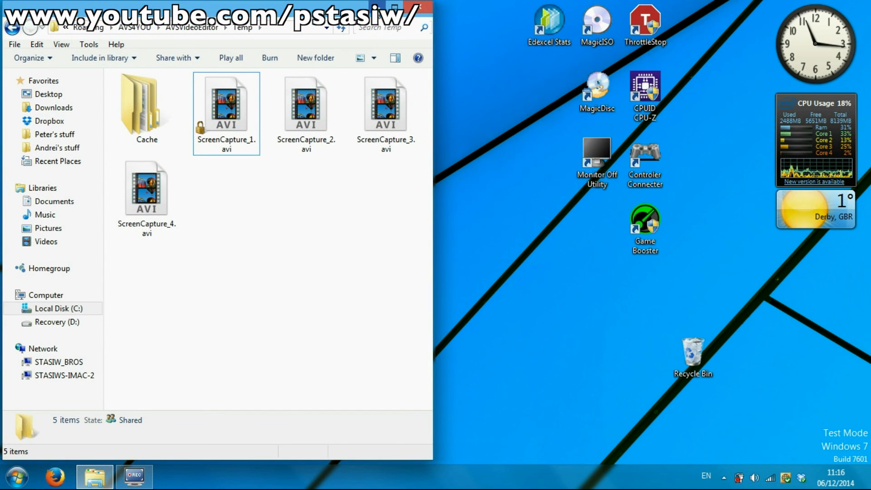
pyautogui.click(395, 7)
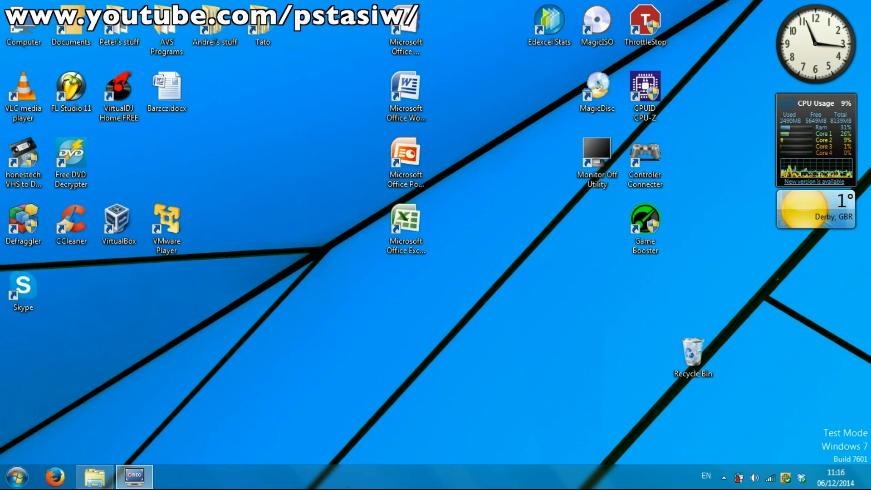
pyautogui.click(724, 478)
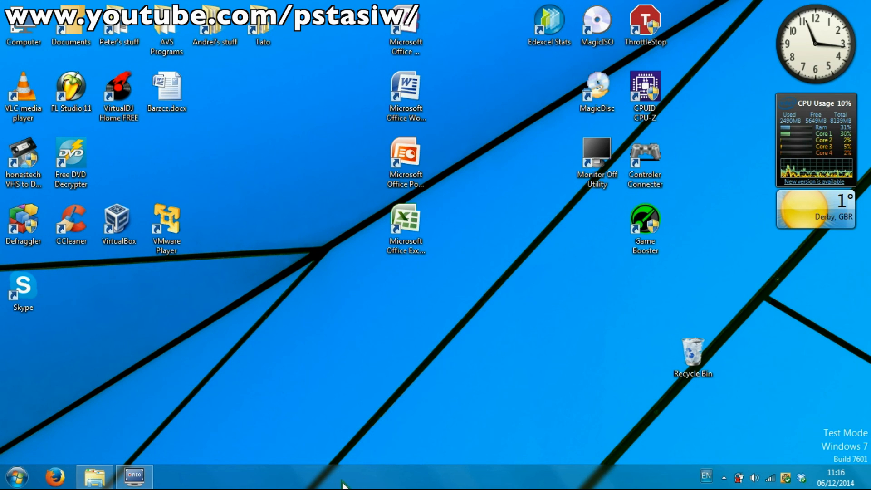
# Start Windows Task Manager and end the explorer.exe process
pyautogui.rightClick(359, 477)
pyautogui.click(401, 433)
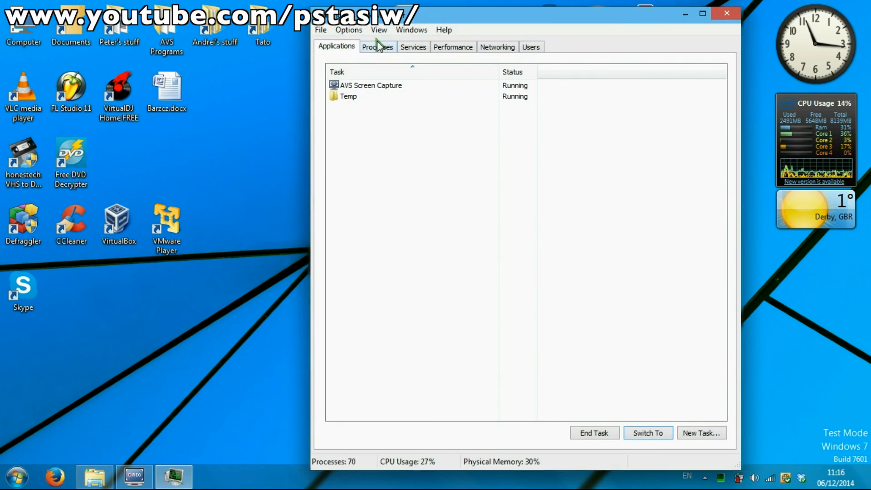
pyautogui.click(376, 47)
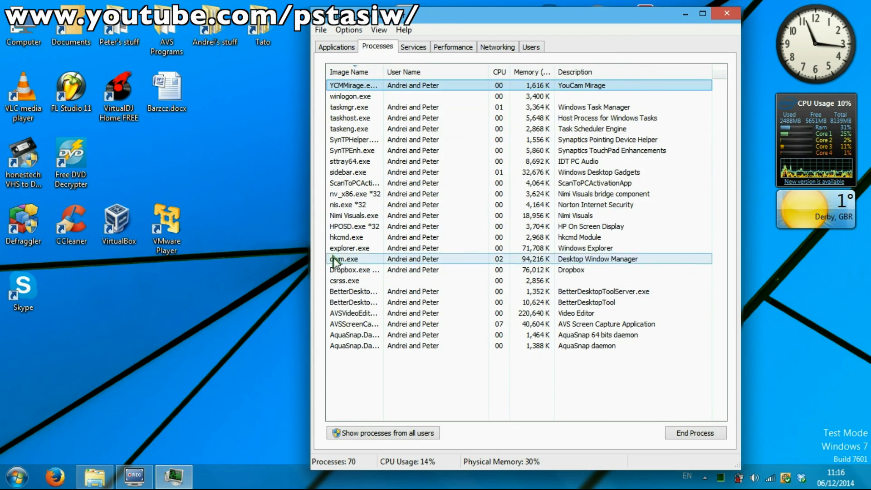
pyautogui.click(372, 246)
pyautogui.rightClick(372, 247)
pyautogui.click(415, 272)
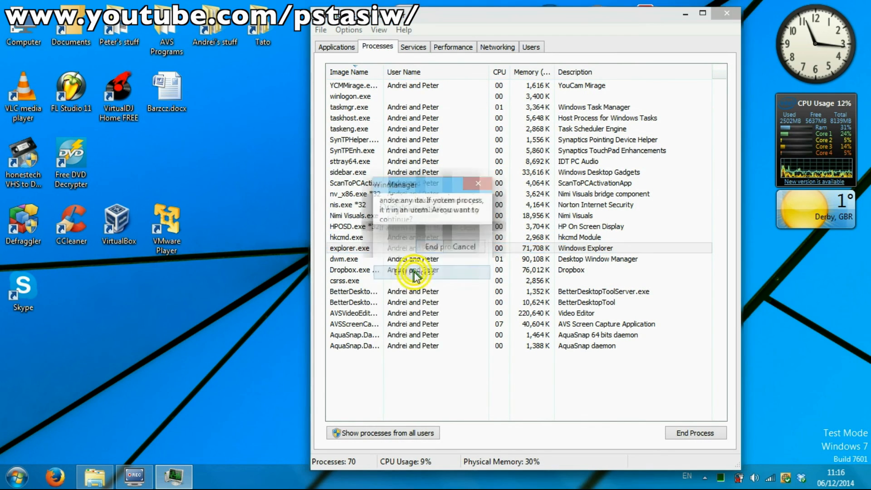
pyautogui.click(473, 266)
# Create a new task in Task Manager and browse for its file with all file types listed
pyautogui.click(323, 31)
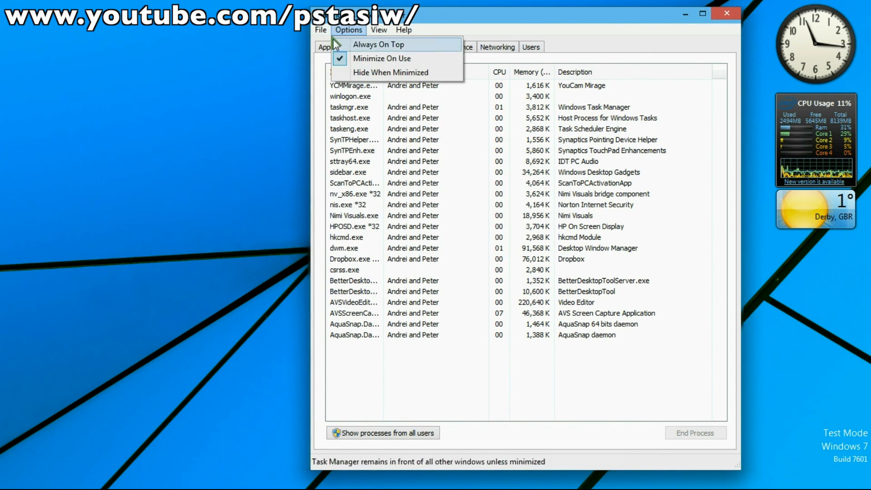
pyautogui.click(340, 41)
pyautogui.click(524, 146)
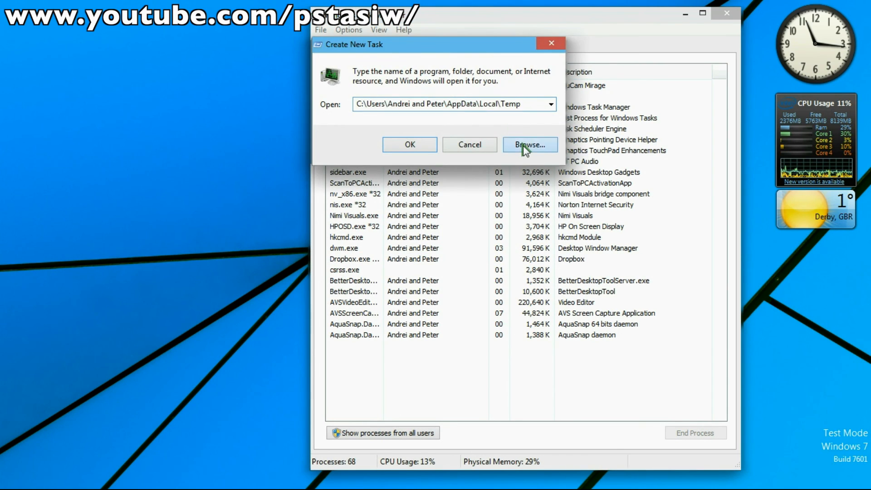
pyautogui.click(652, 81)
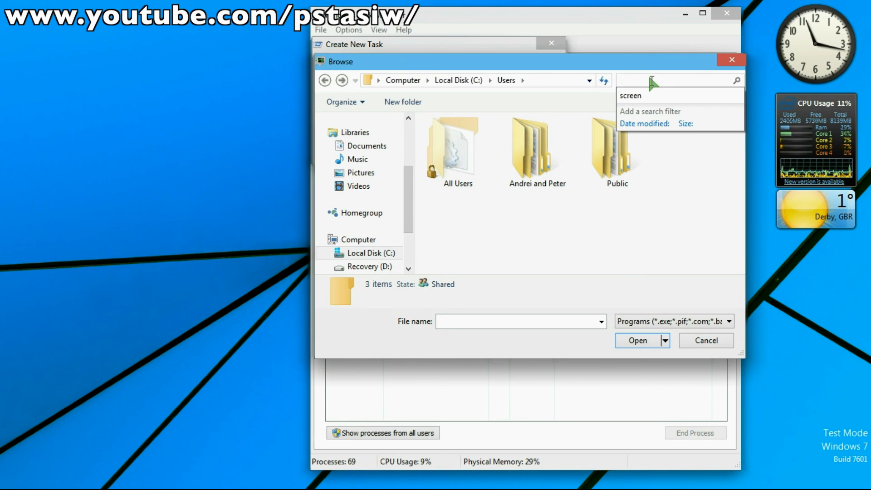
pyautogui.click(647, 72)
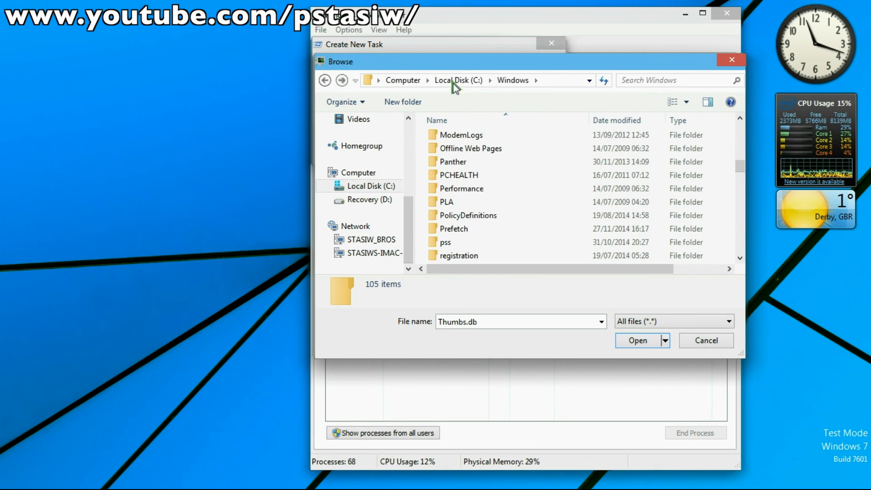
# Delete IconCache.db from the AppData\Local folder of the user's profile under C:\Users
pyautogui.click(454, 81)
pyautogui.scroll(-2, 478, 227)
pyautogui.doubleClick(452, 158)
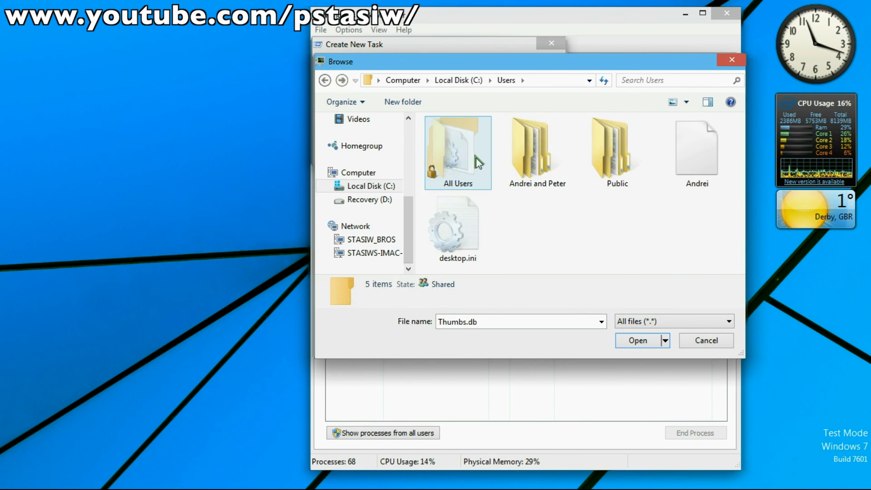
pyautogui.doubleClick(540, 169)
pyautogui.scroll(-1, 481, 217)
pyautogui.scroll(1, 473, 181)
pyautogui.doubleClick(472, 152)
pyautogui.doubleClick(479, 140)
pyautogui.moveTo(741, 128); pyautogui.dragTo(726, 263)
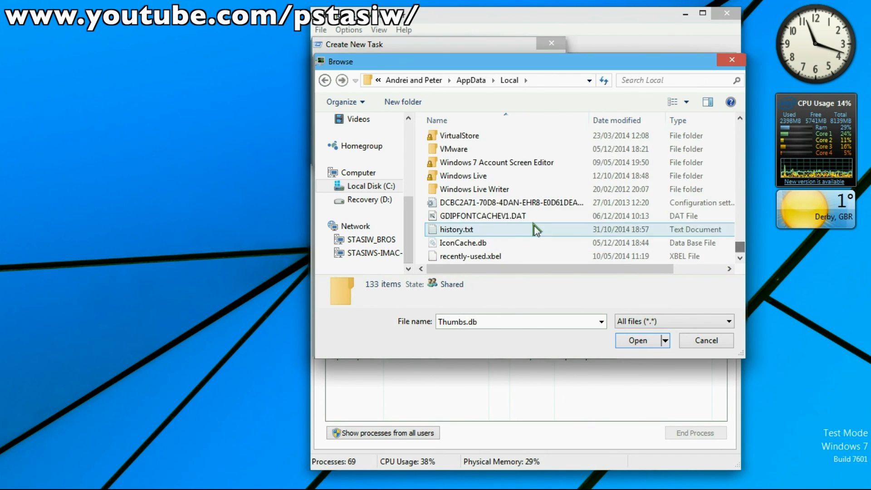
pyautogui.click(496, 243)
pyautogui.press('Delete')
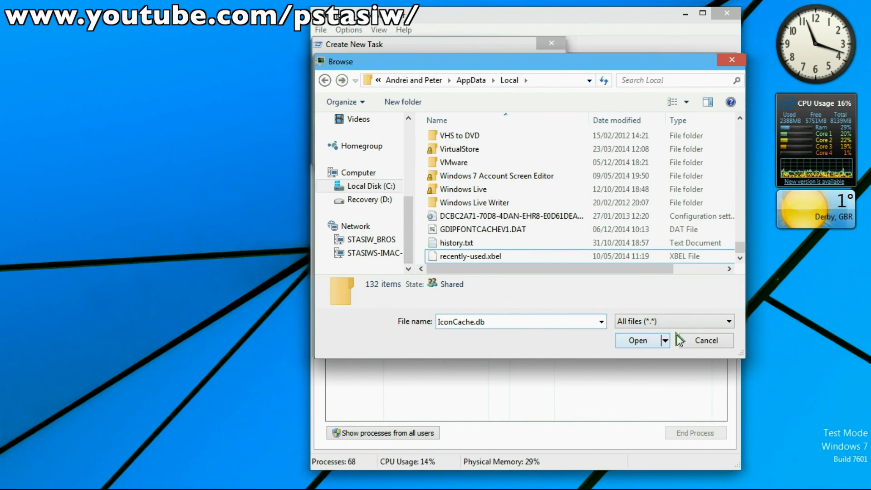
# Cancel the file browsing, run explorer.exe as the new task, and close Task Manager
pyautogui.click(690, 339)
pyautogui.moveTo(531, 105); pyautogui.dragTo(285, 97)
pyautogui.write('explorer.exe')
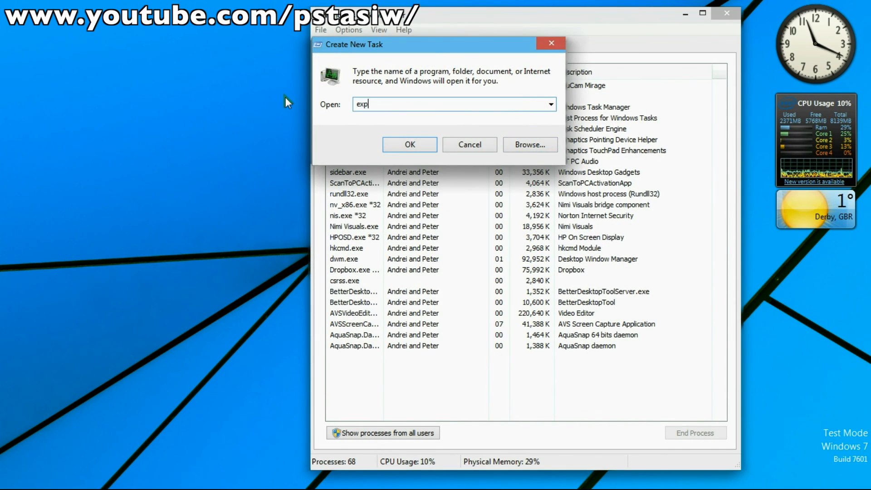
pyautogui.press('Return')
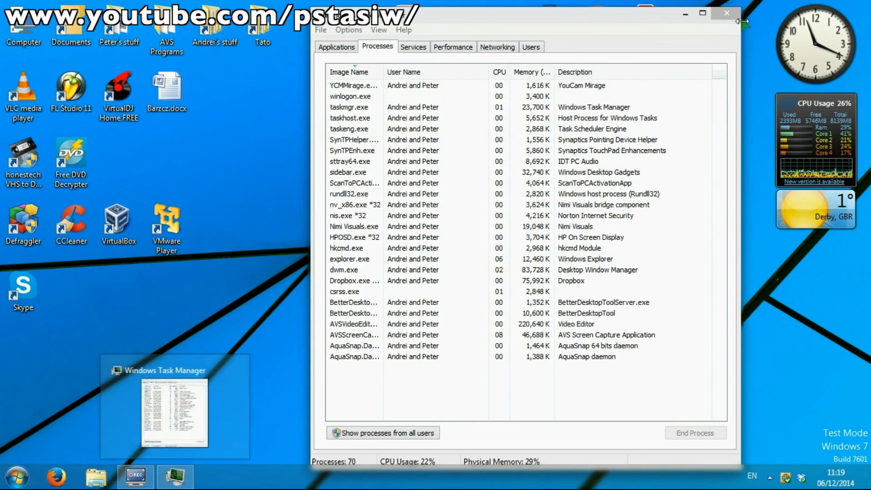
pyautogui.click(726, 13)
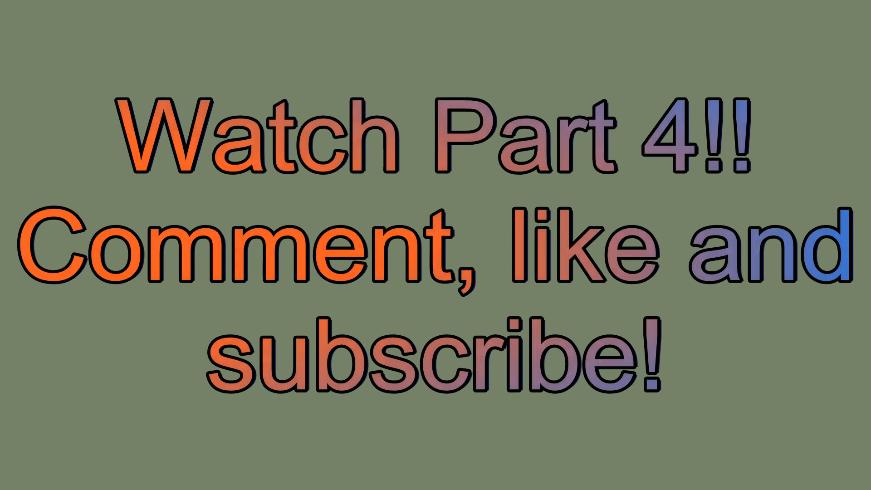